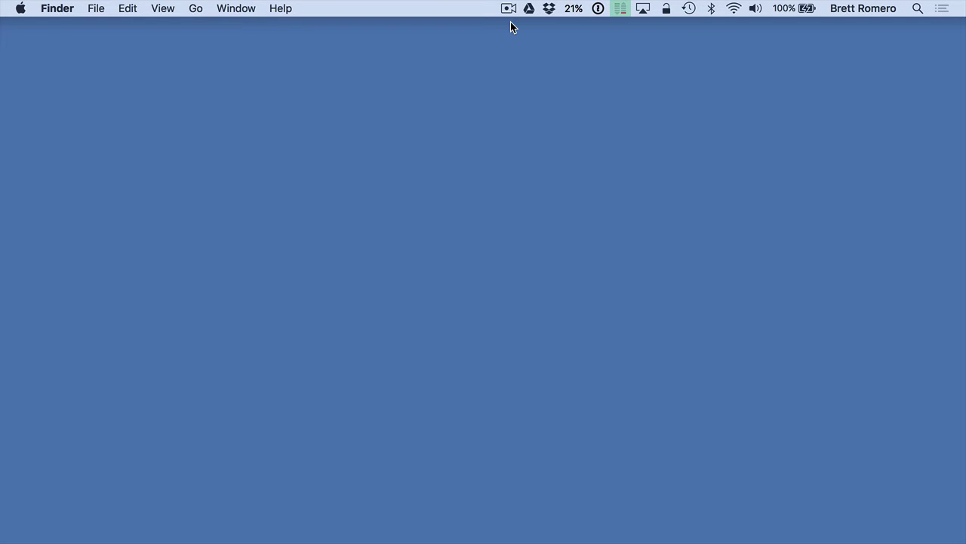
Switch to Sketch and create a new blank document.
left_click(92, 9)
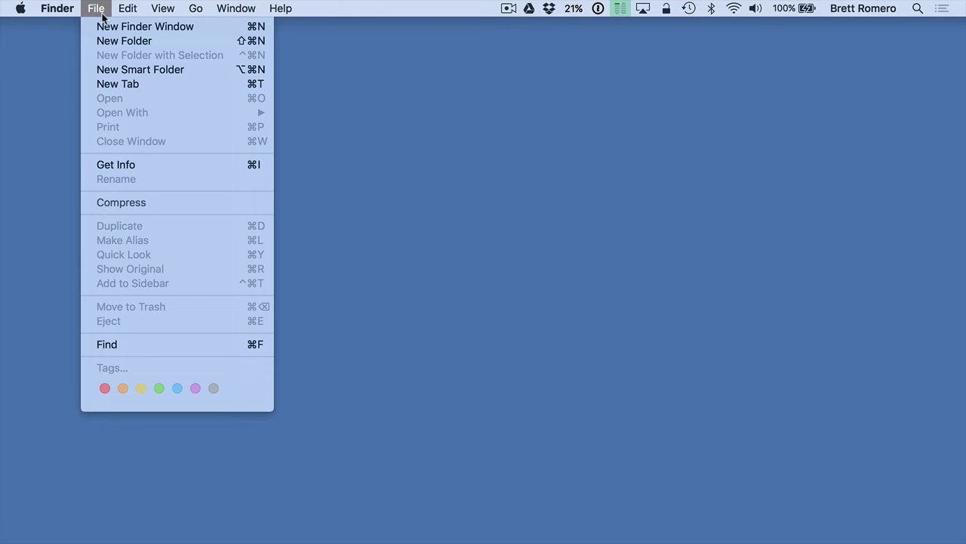
left_click(450, 124)
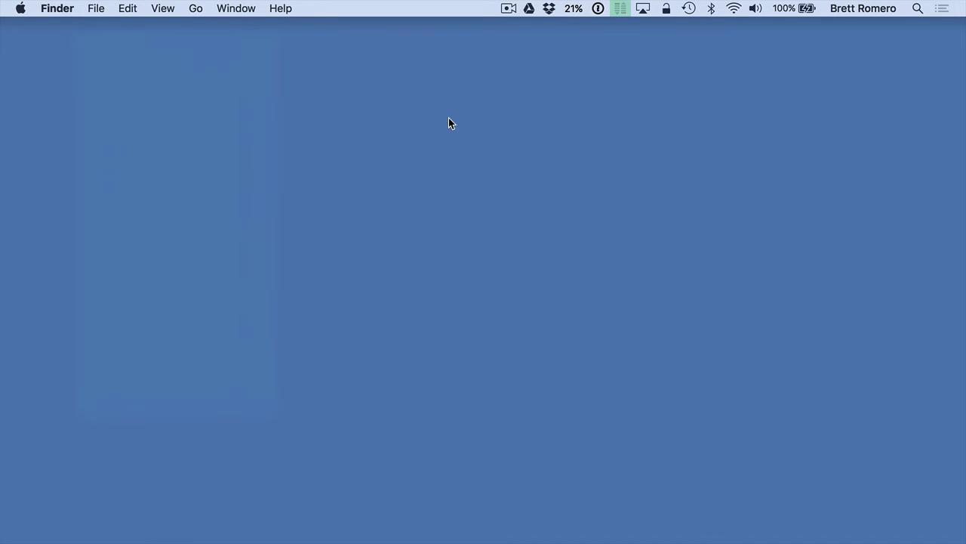
key("super+Tab")
left_click(99, 8)
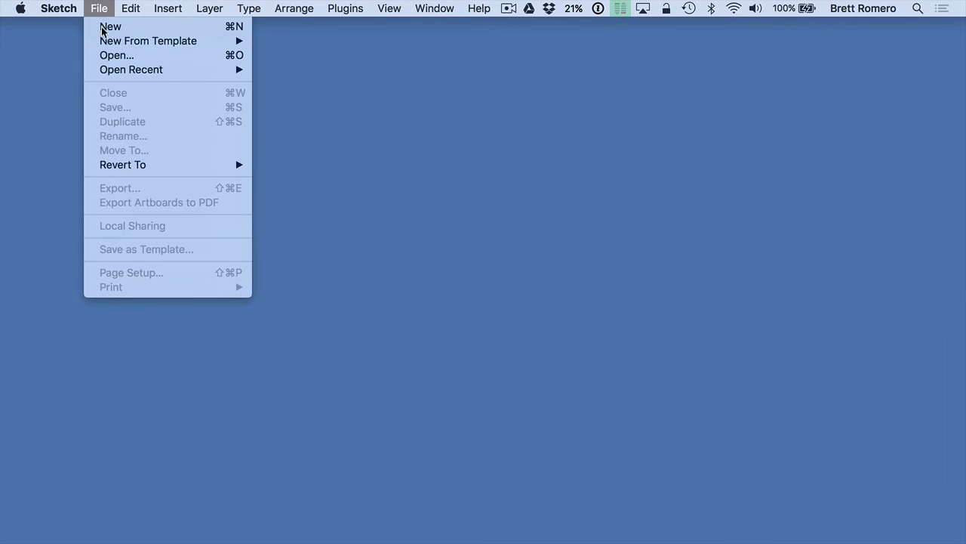
left_click(104, 33)
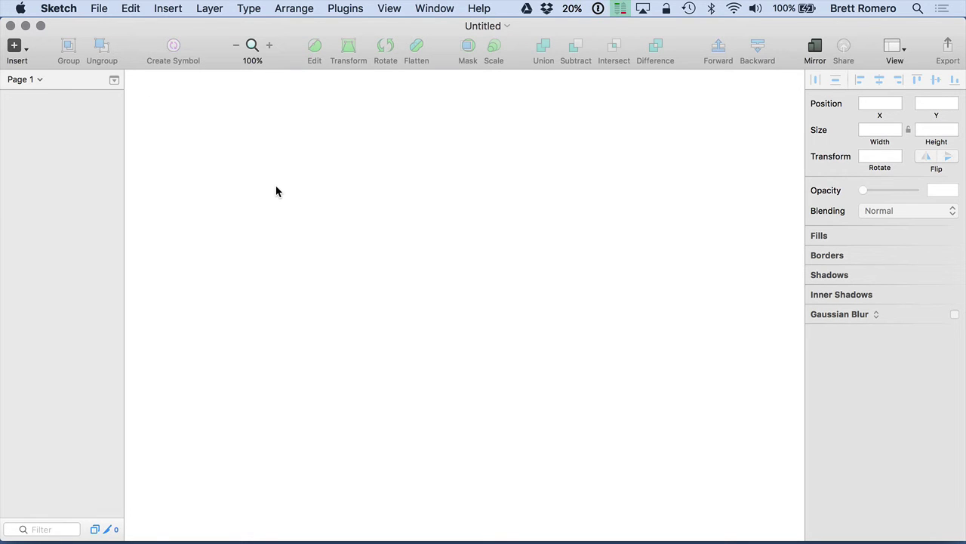
Insert an artboard using the iPhone 5/5S/5C preset, 320x568 px.
left_click(166, 8)
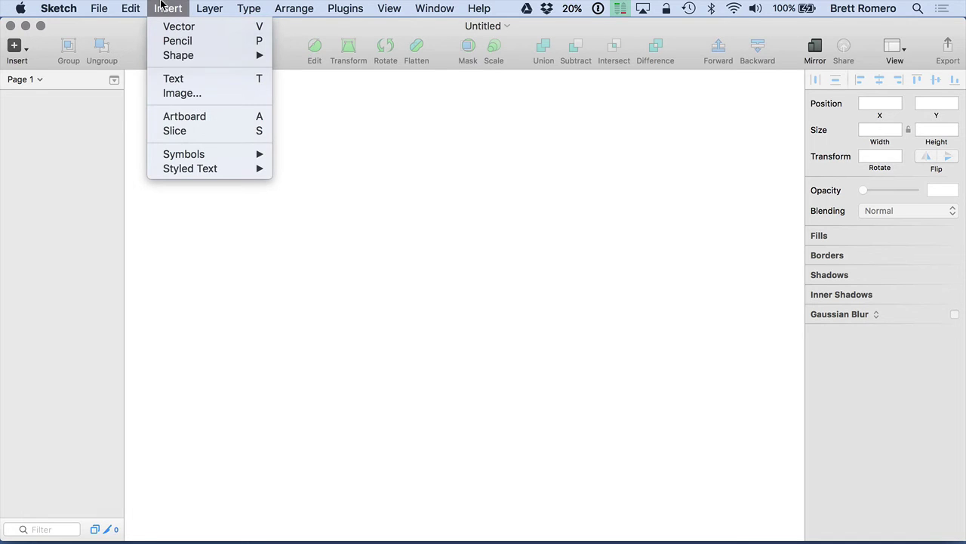
left_click(200, 118)
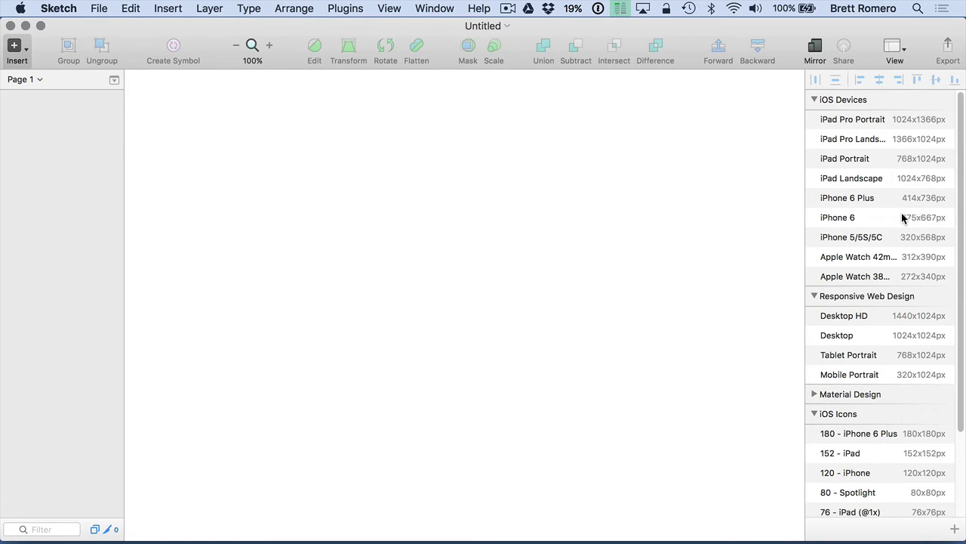
left_click(851, 238)
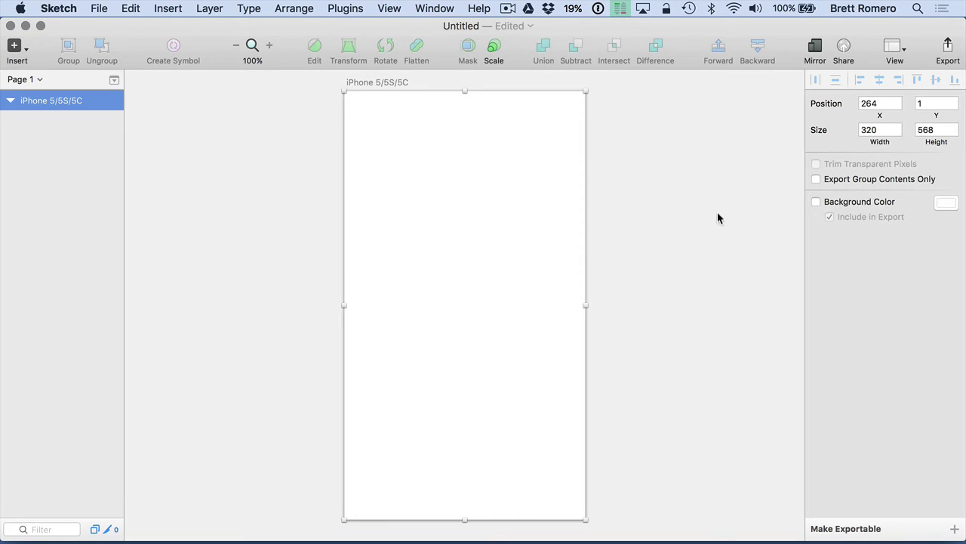
scroll(710, 258, "right", 5)
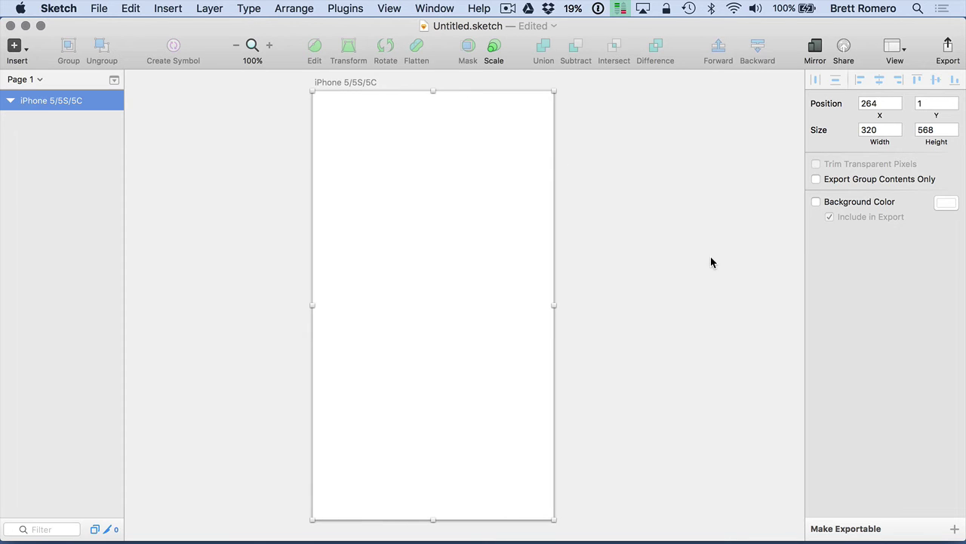
Duplicate the iPhone 5/5S/5C artboard so that two identical screens sit side by side.
right_click(43, 103)
left_click(75, 153)
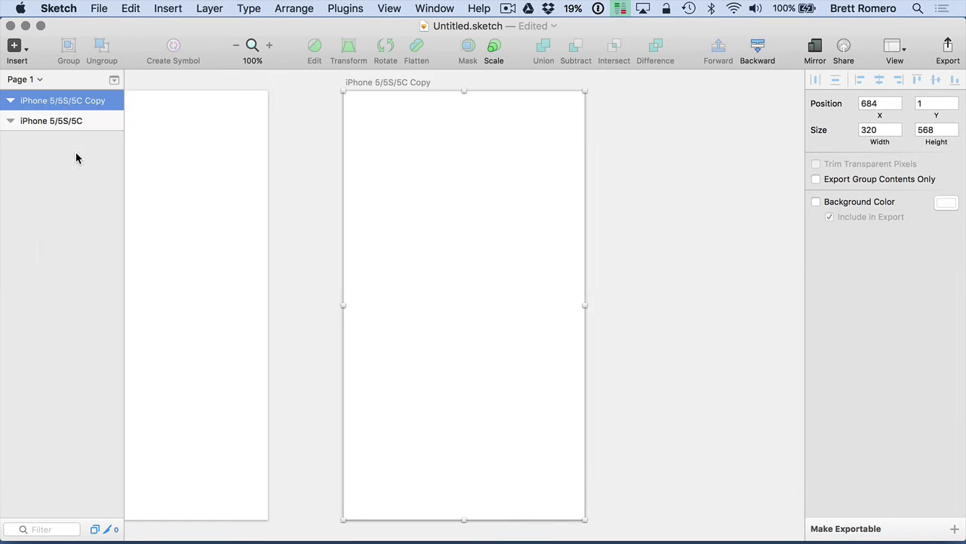
scroll(419, 243, "left", 10)
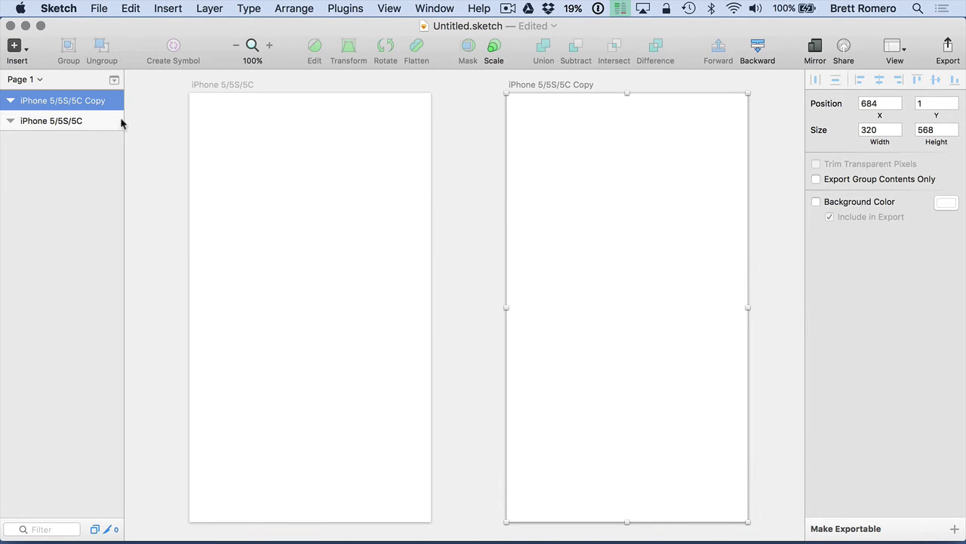
Rename the duplicated artboard as scene1 and the original artboard as detailScene.
double_click(67, 101)
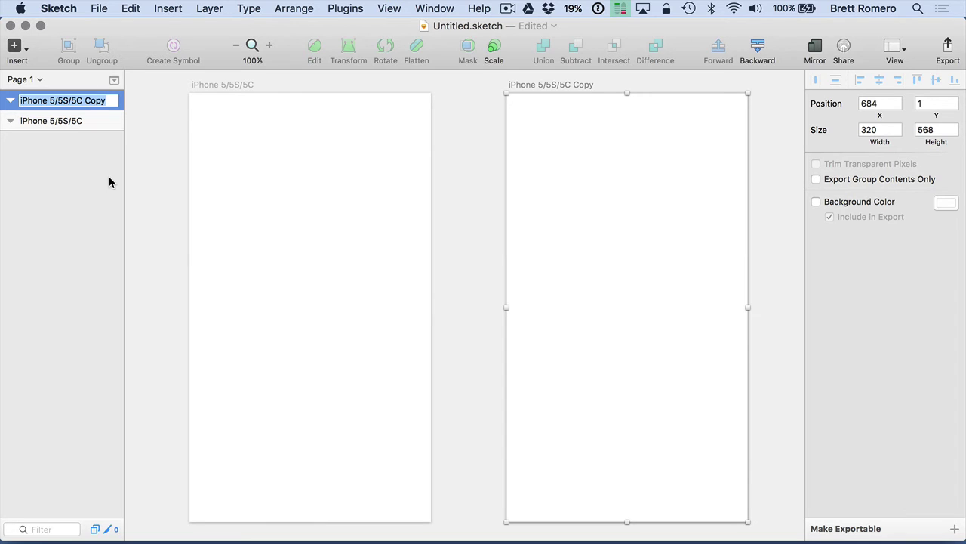
type("sc")
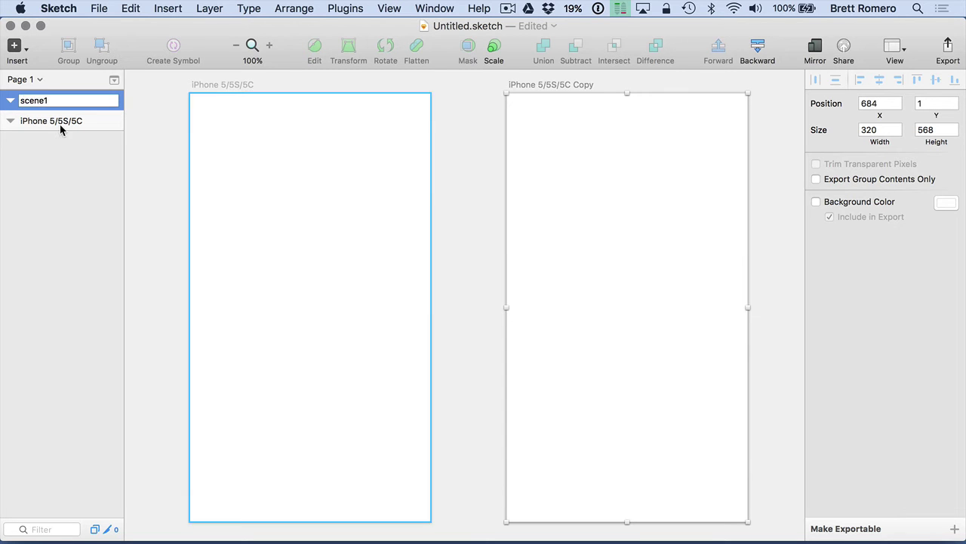
type("ene1")
double_click(59, 120)
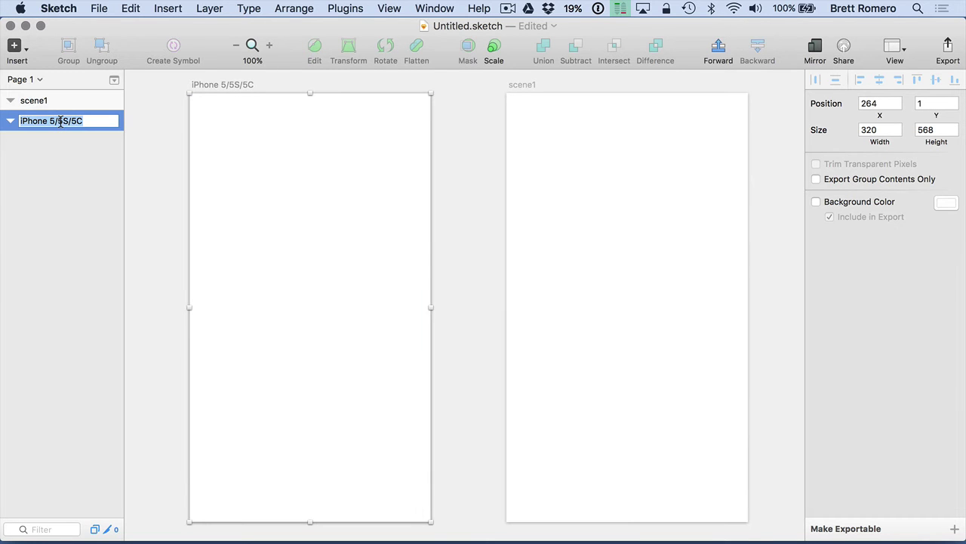
type("detailScene")
key("Return")
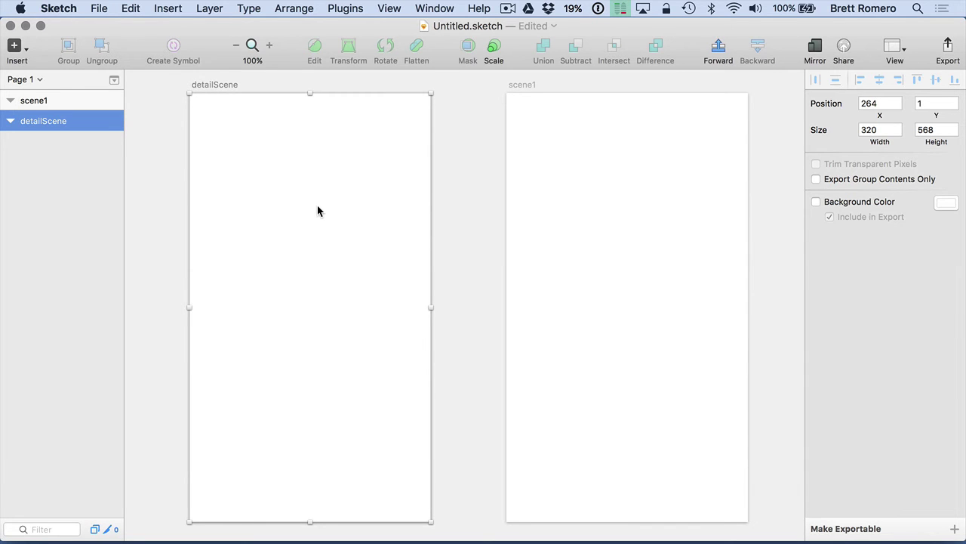
Create a new document from the iOS UI Design template and bring its navigation bar samples into view.
left_click(101, 8)
mouse_move(103, 44)
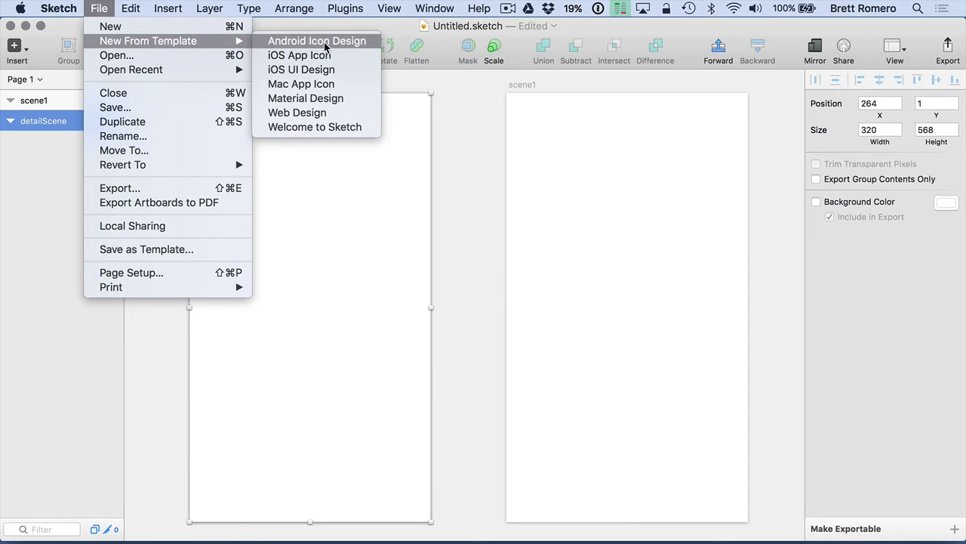
left_click(337, 69)
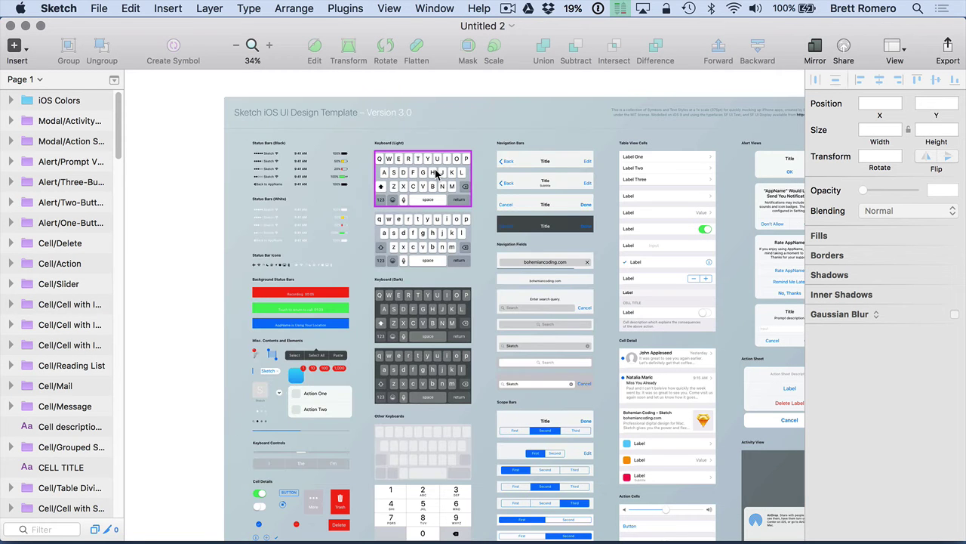
scroll(436, 174, "right", 5)
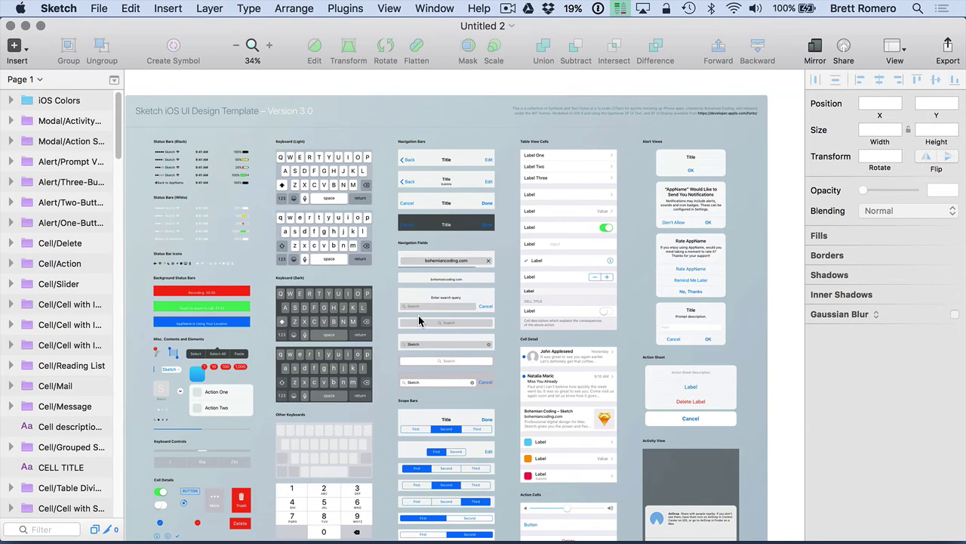
scroll(419, 320, "down", 3)
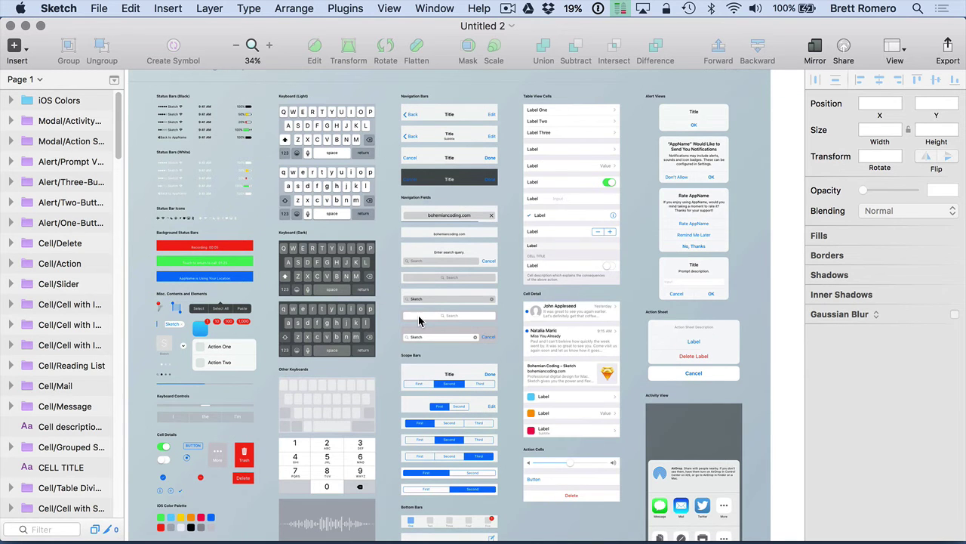
Copy the first navigation bar with Back and Edit from the template and return to the Untitled.sketch document.
left_click(422, 115)
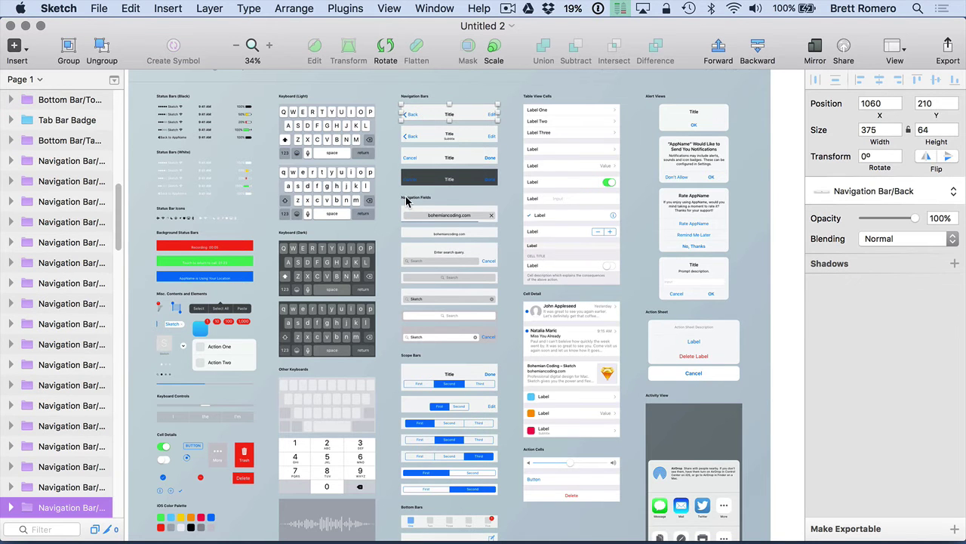
left_click(423, 8)
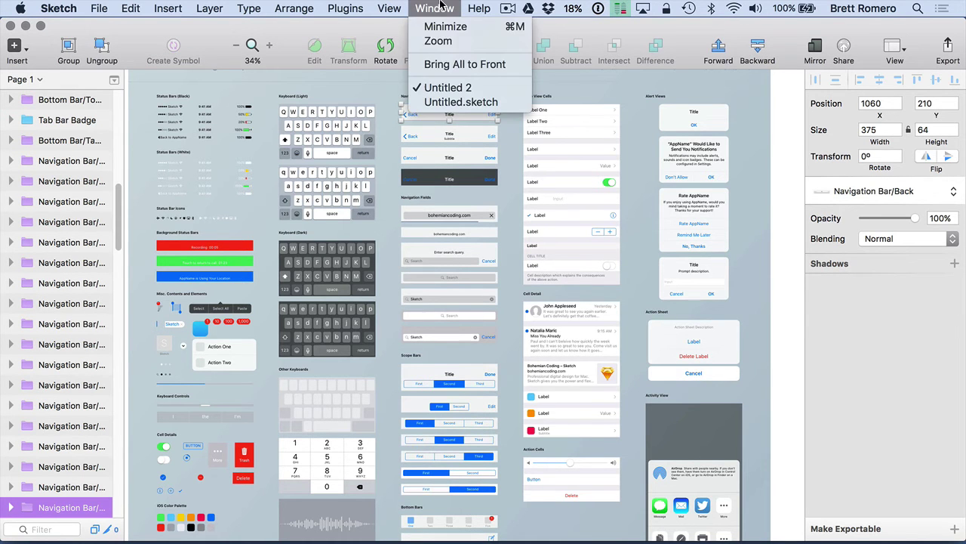
left_click(453, 107)
Save the document as mockup.sketch in the app1 folder of Swift Multi Project.
key("super+s")
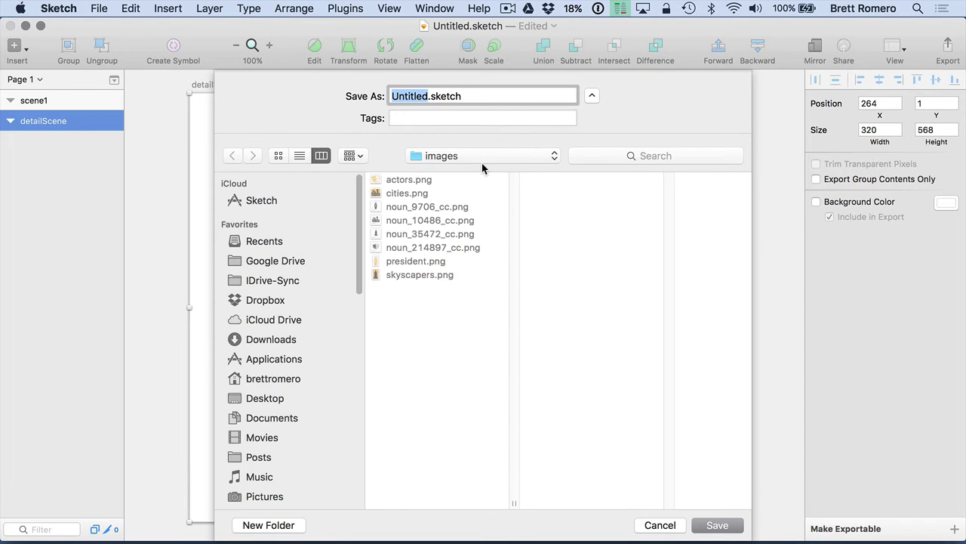
left_click(486, 160)
left_click(478, 190)
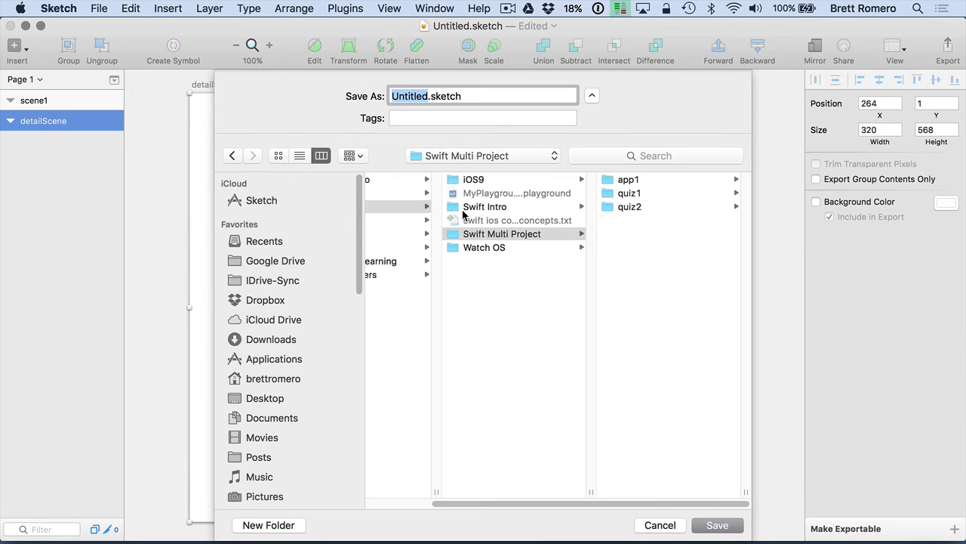
left_click(681, 181)
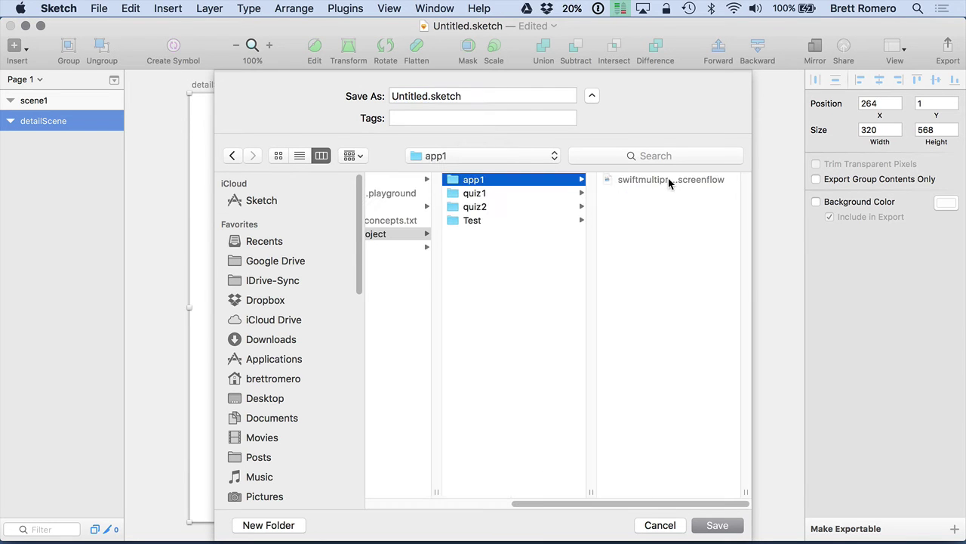
left_click(429, 98)
type("mockup")
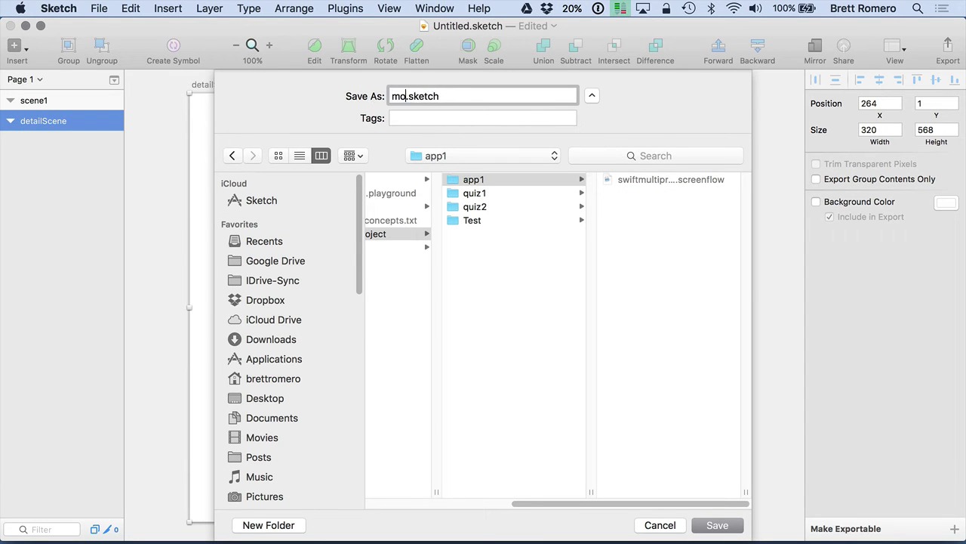
key("Return")
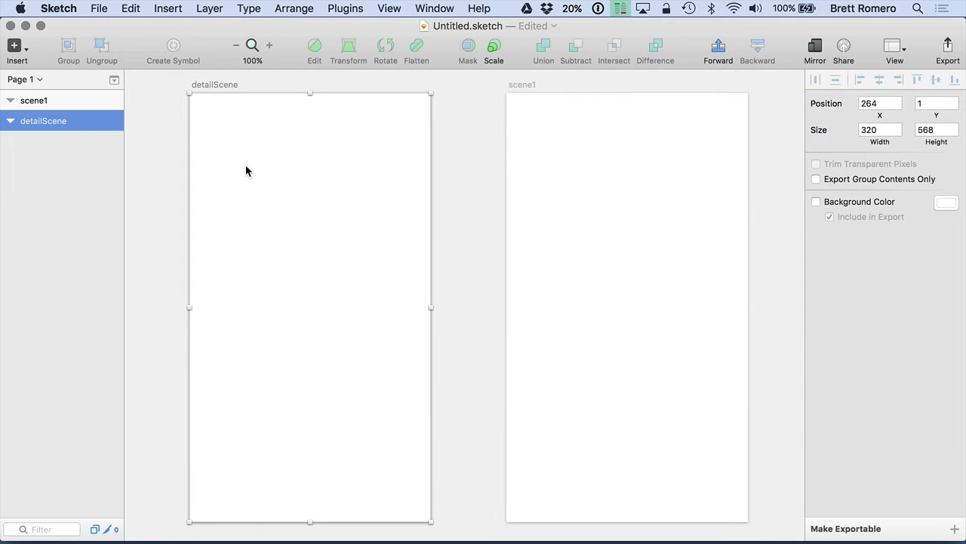
Paste the copied navigation bar into the document and move it to the top edge of the detailScene artboard.
left_click(24, 104)
key("super+v")
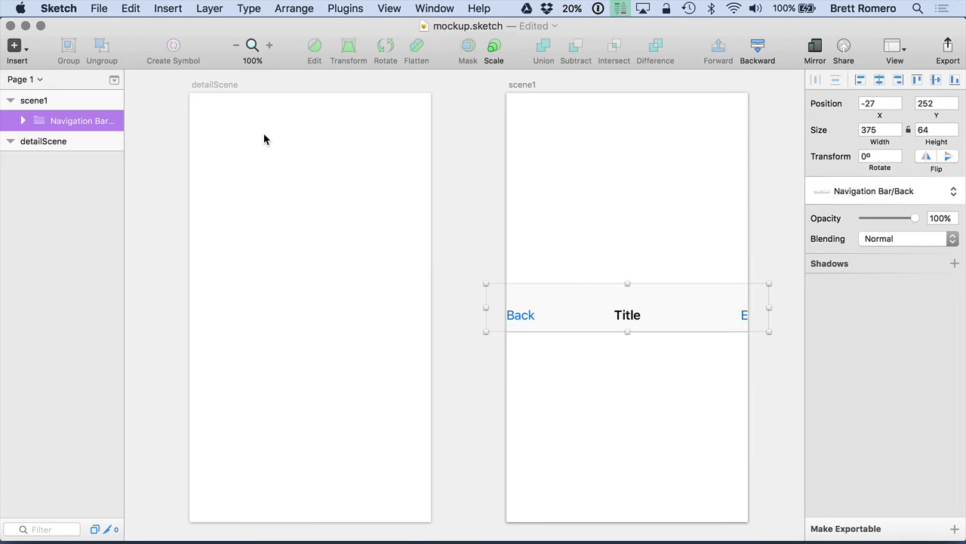
left_click_drag(578, 315, 267, 116)
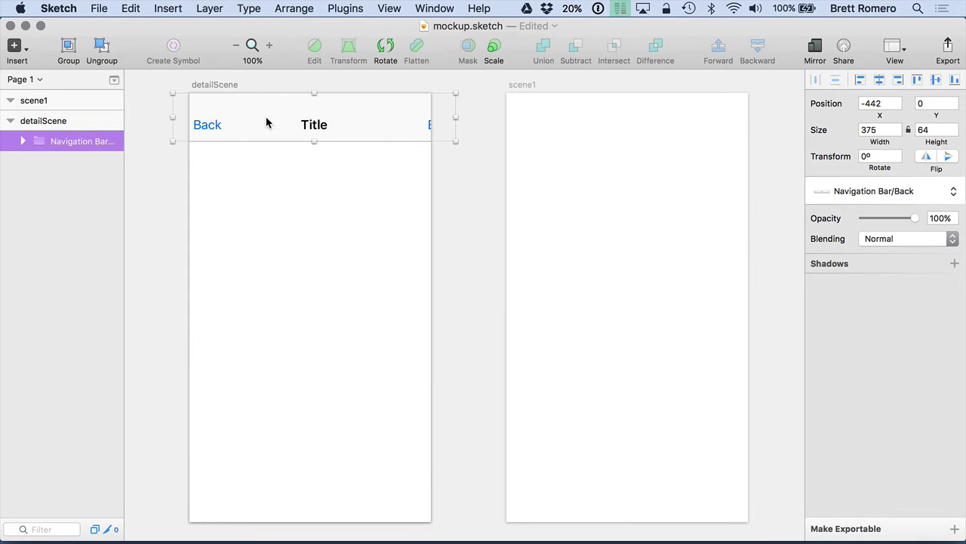
Resize the navigation bar to the artboard's width, 320 by 54, and move it down to Y 45.
left_click_drag(173, 117, 189, 120)
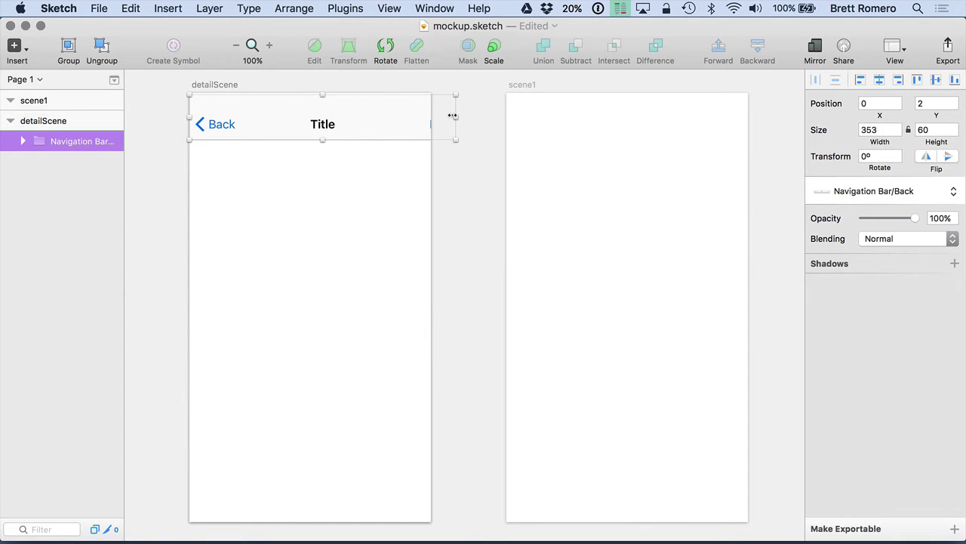
left_click_drag(456, 119, 430, 134)
key("shift+Down")
key("shift+Down")
key("shift+Down")
key("shift+Down")
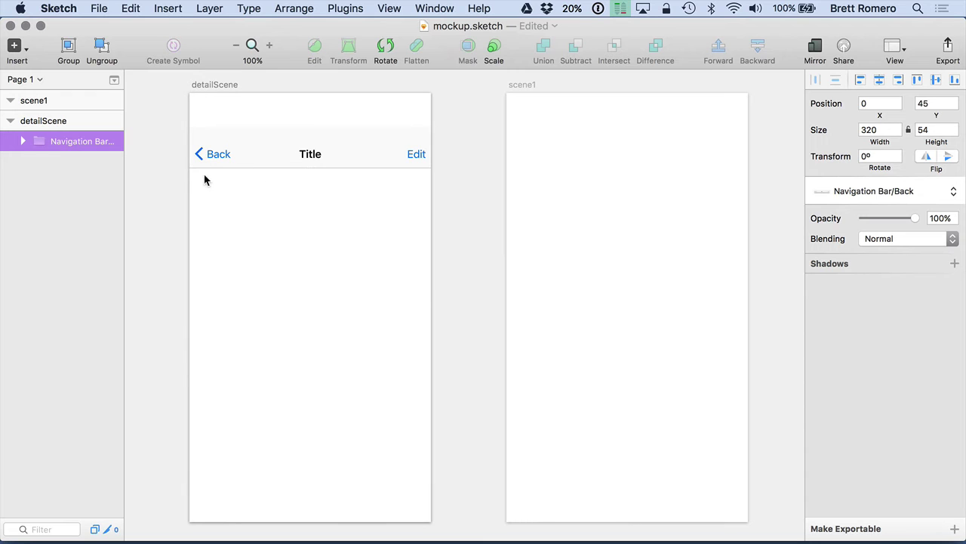
Duplicate the navigation bar into scene1 at the same height and move the scene1 artboard to the left of detailScene.
key("super+d")
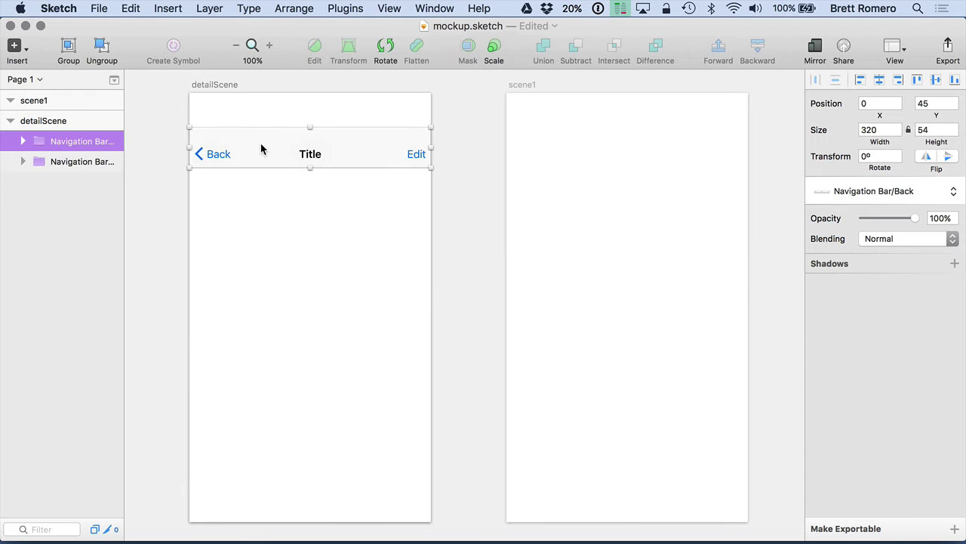
left_click_drag(266, 143, 582, 148)
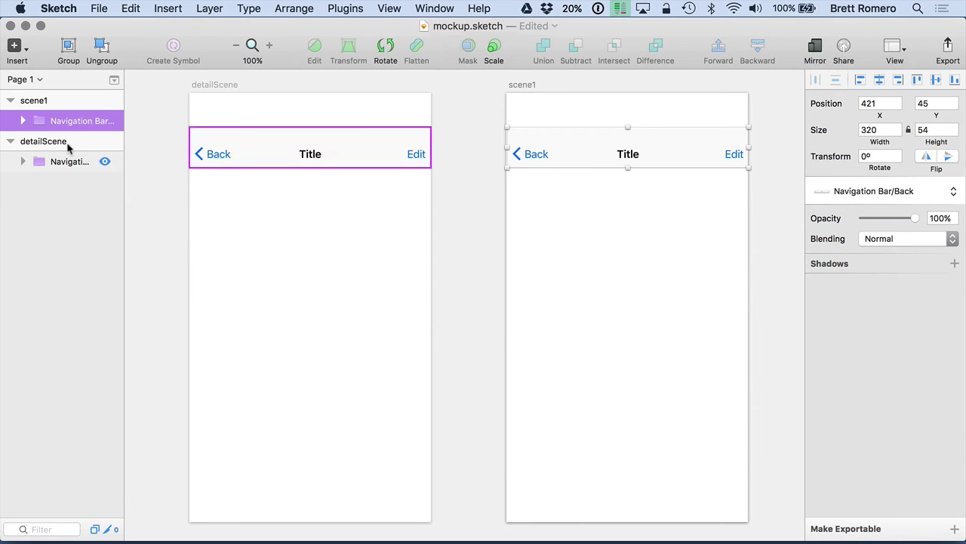
left_click(32, 102)
left_click_drag(557, 132, 161, 110)
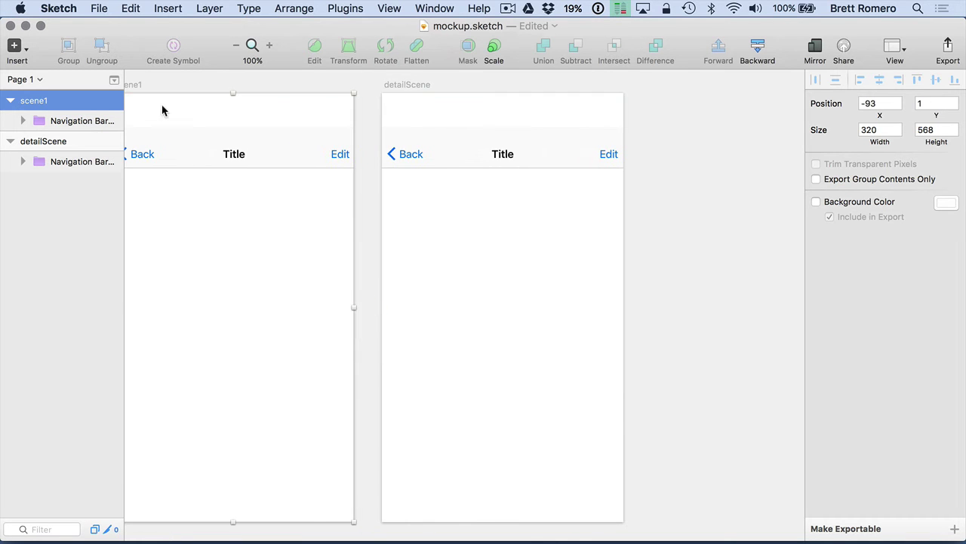
scroll(194, 233, "left", 5)
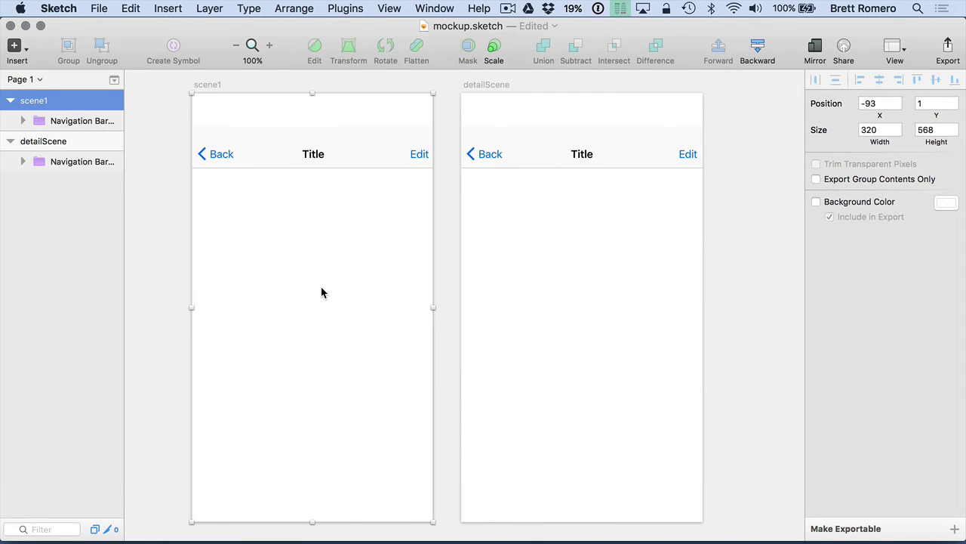
Delete the Back label from the navigation bar in the scene1 artboard.
left_click(299, 186)
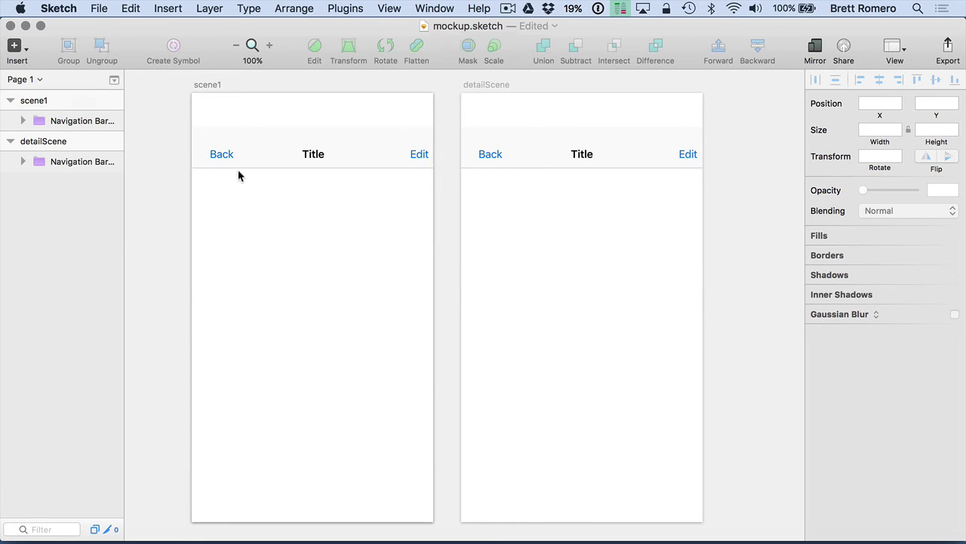
left_click(222, 154)
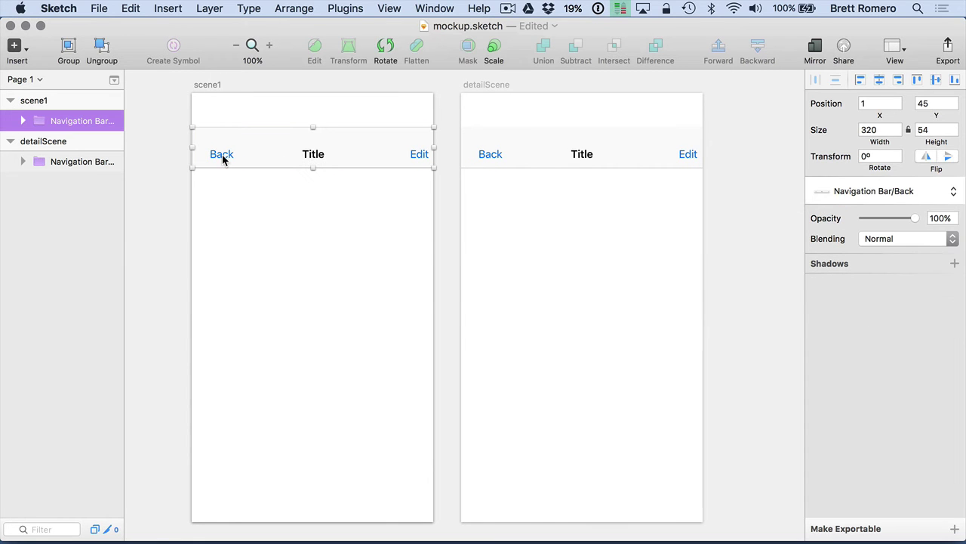
left_click(23, 121)
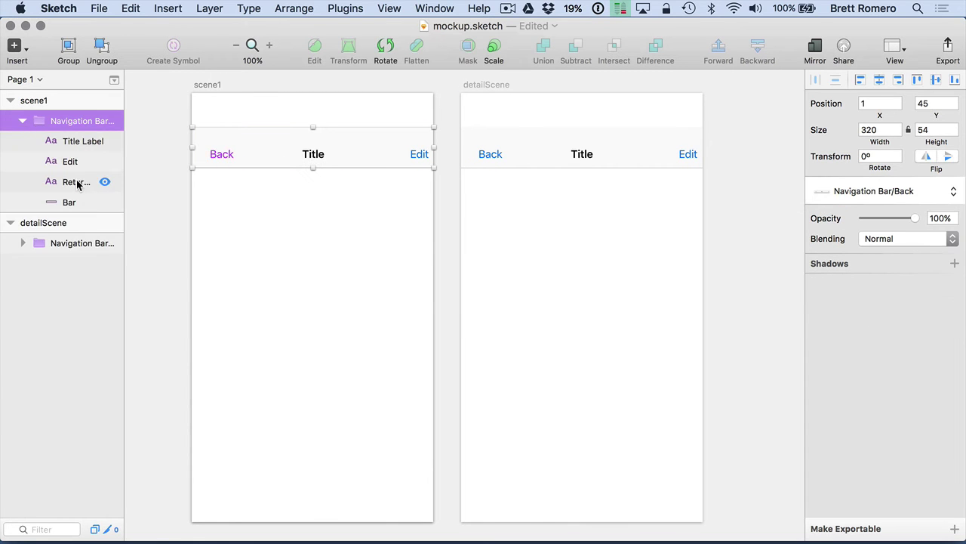
left_click(75, 182)
key("Delete")
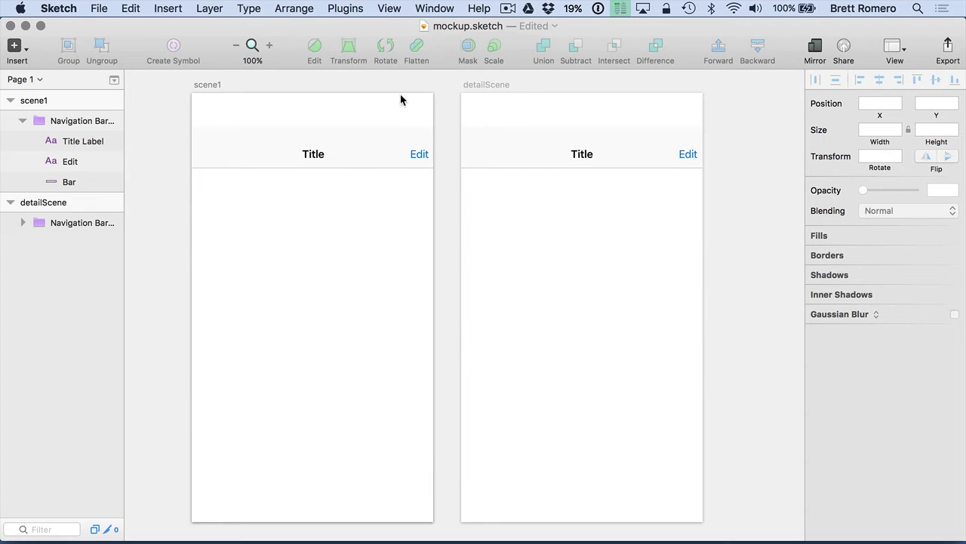
Copy the white 100% status bar from the Untitled 2 template, consulting the Sporcle screenshots in Preview's iTunes.png for reference.
left_click(431, 7)
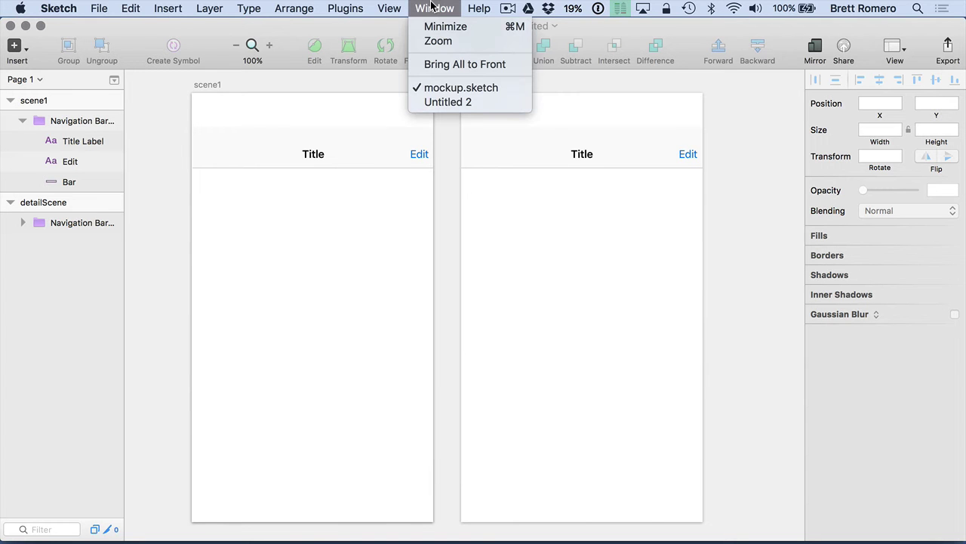
left_click(448, 102)
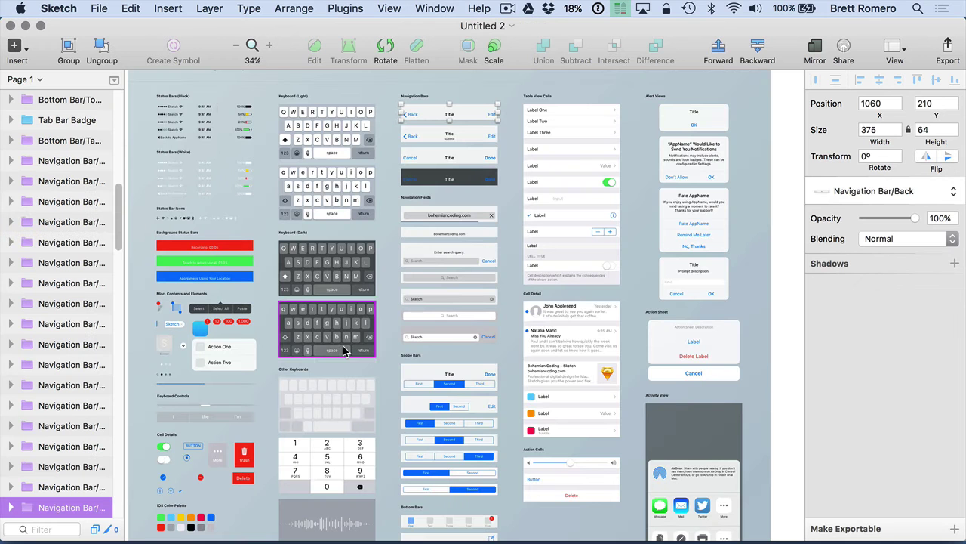
left_click(220, 111)
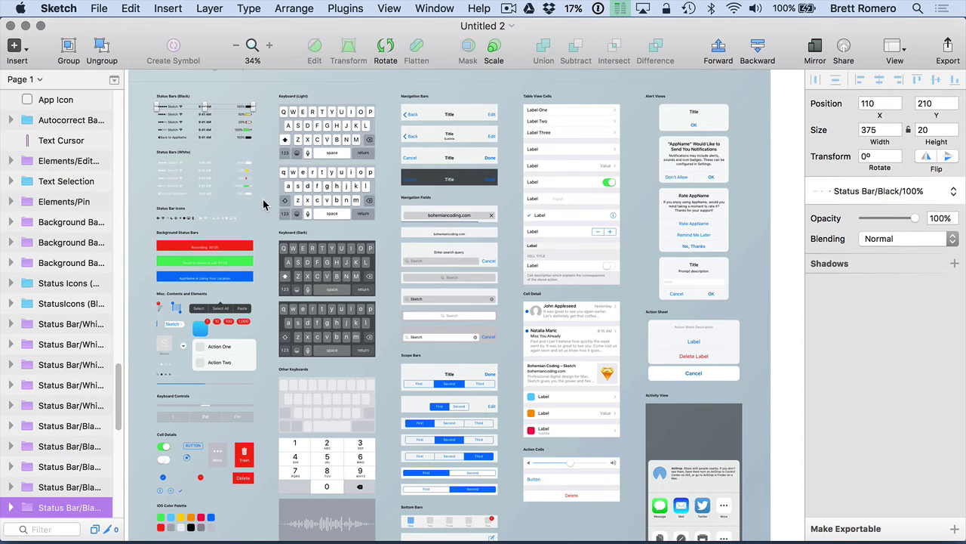
key("super+Tab")
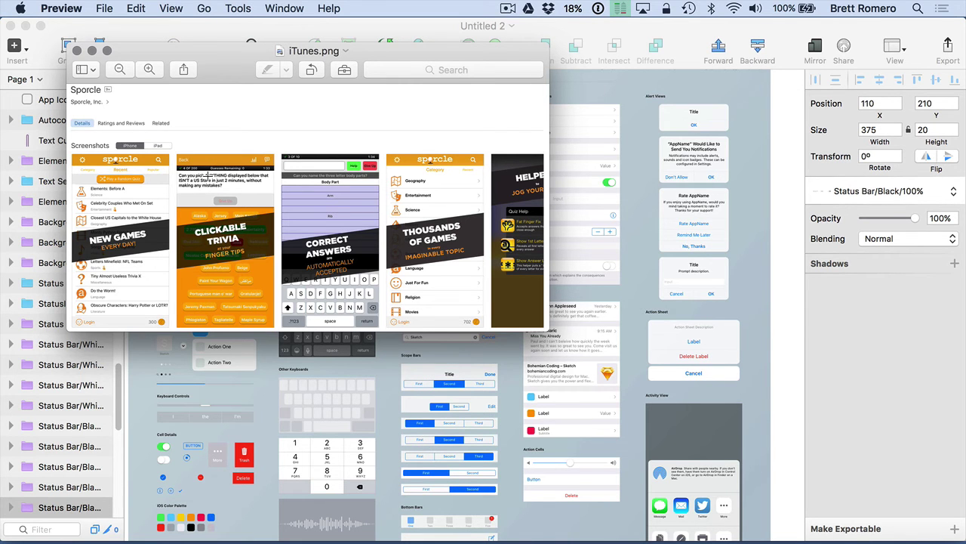
left_click(201, 39)
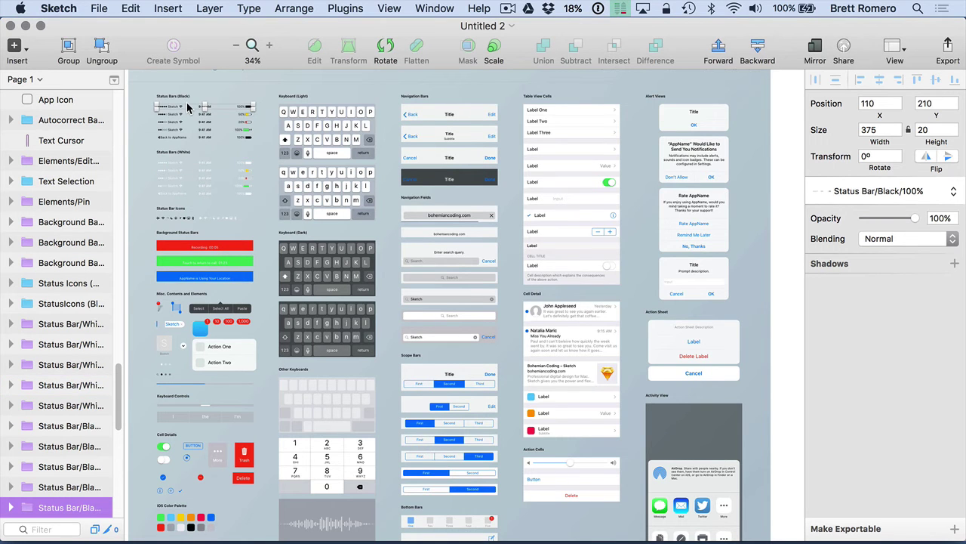
left_click(180, 164)
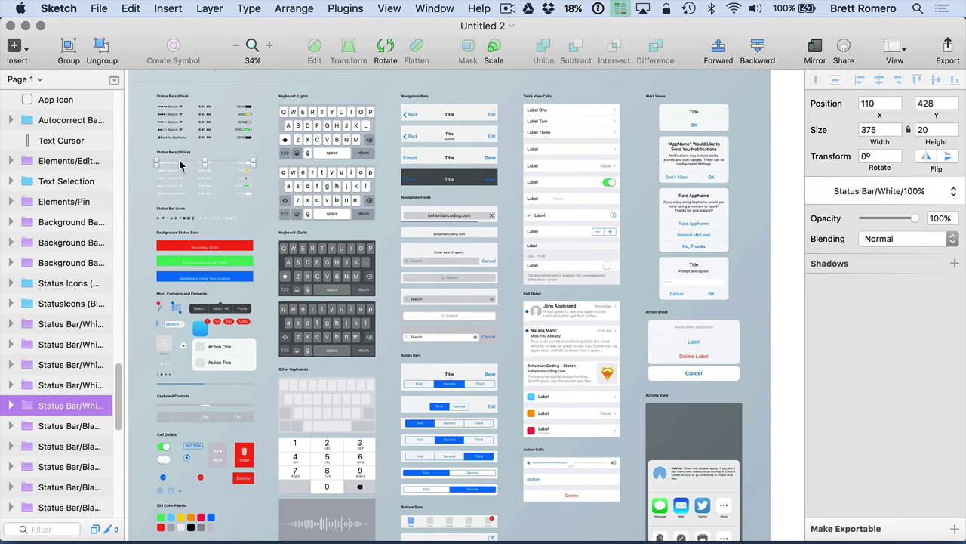
Paste the white status bar into mockup.sketch's scene1 artboard and move it to the top edge at Y 0.
left_click(435, 8)
left_click(446, 88)
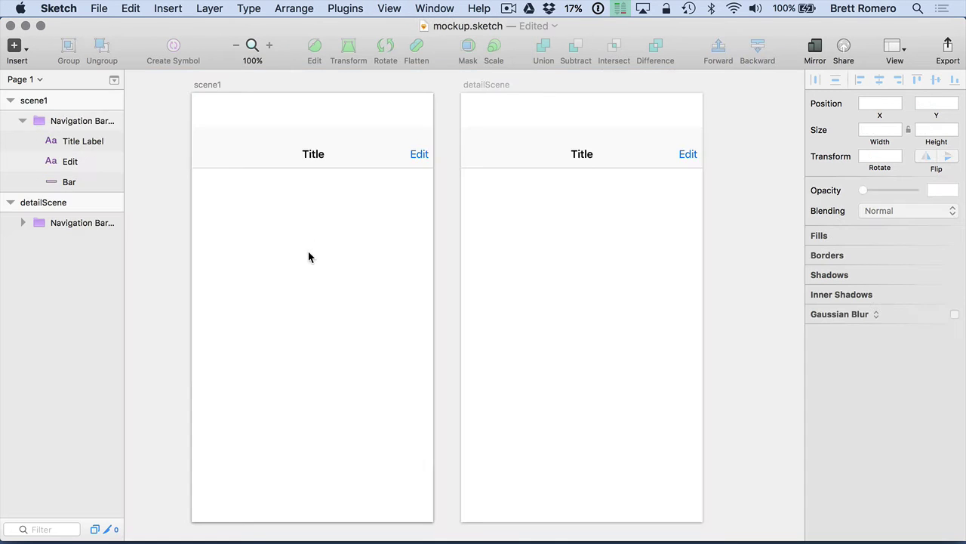
left_click(36, 100)
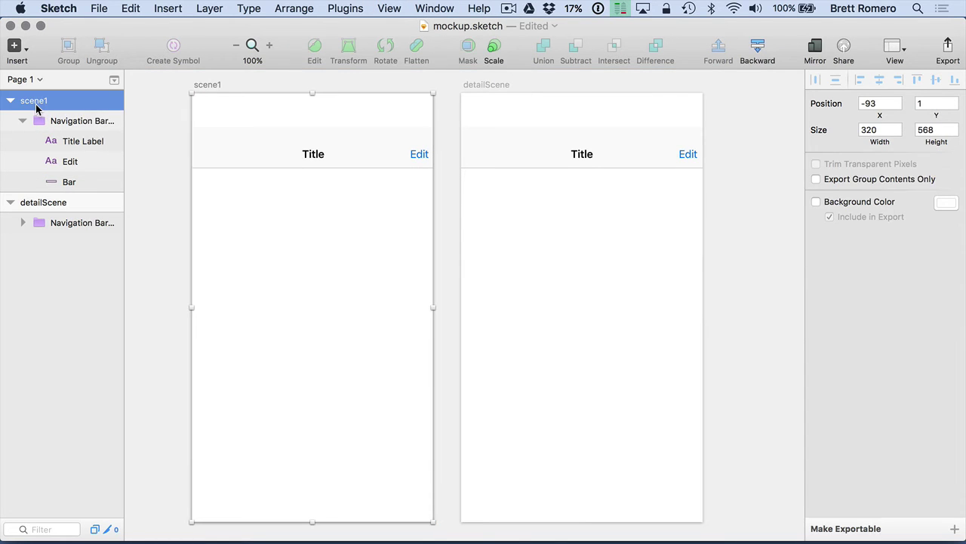
key("super+v")
left_click_drag(178, 311, 178, 104)
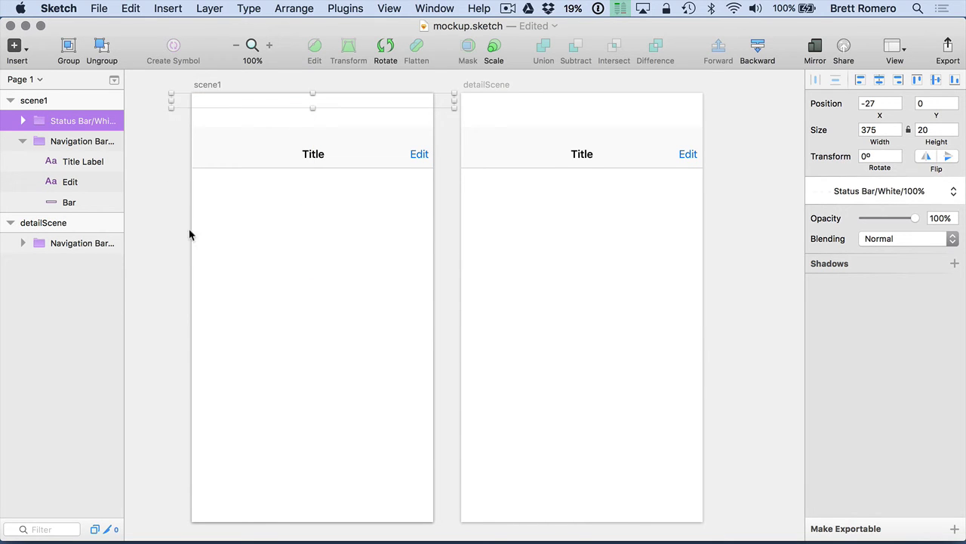
Enable the background color of the scene1 artboard and set it to the orange F5A623.
left_click(35, 100)
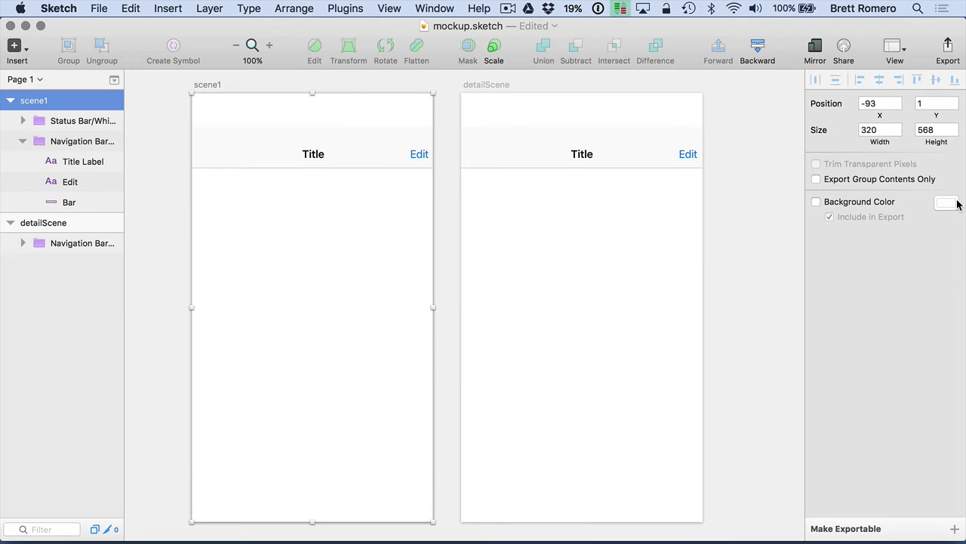
left_click(816, 202)
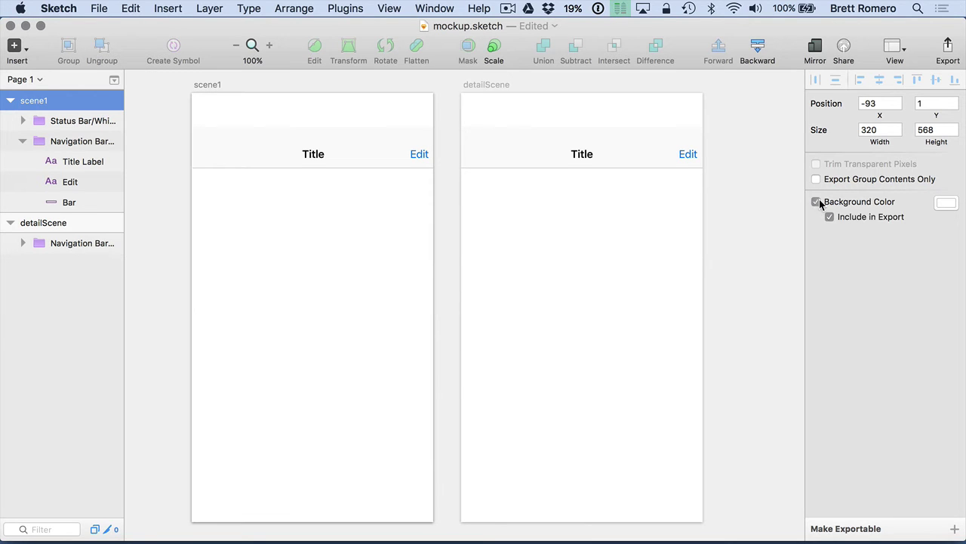
left_click(946, 202)
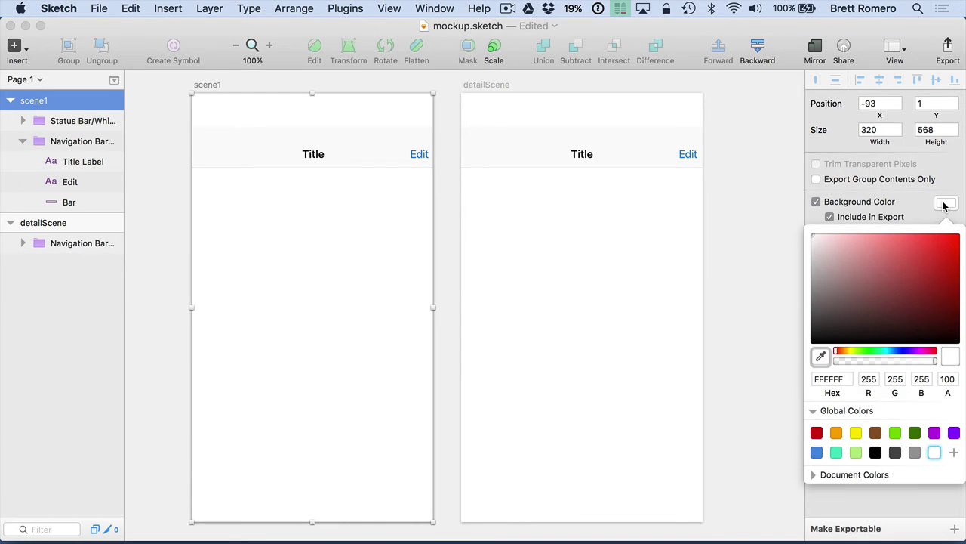
left_click(835, 433)
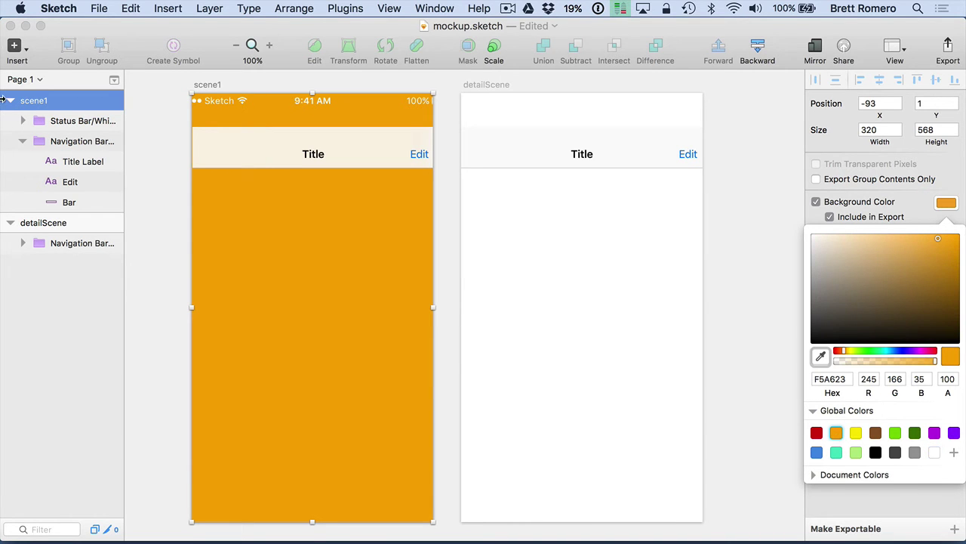
left_click(486, 276)
Give the detailScene artboard the same orange background color, F5A623.
left_click(27, 221)
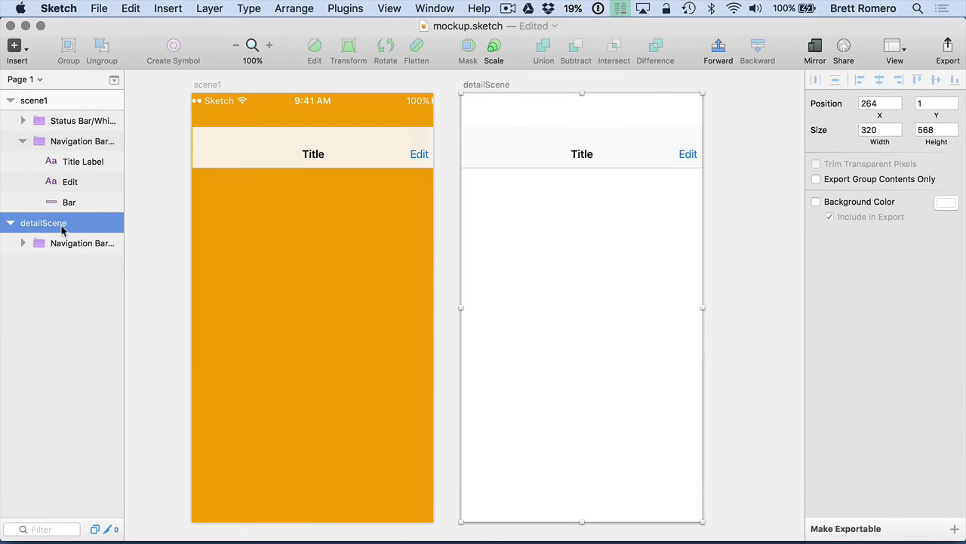
left_click(816, 203)
left_click(946, 203)
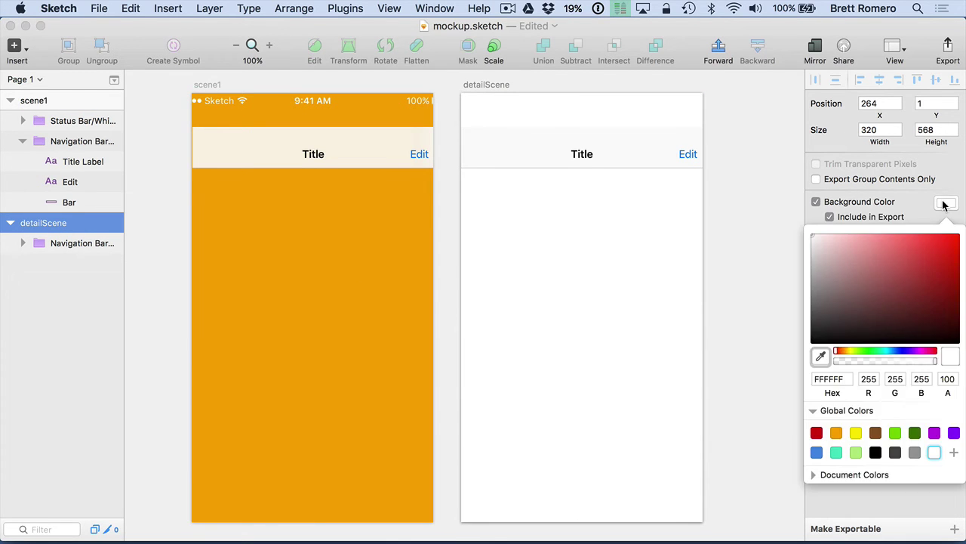
left_click(837, 433)
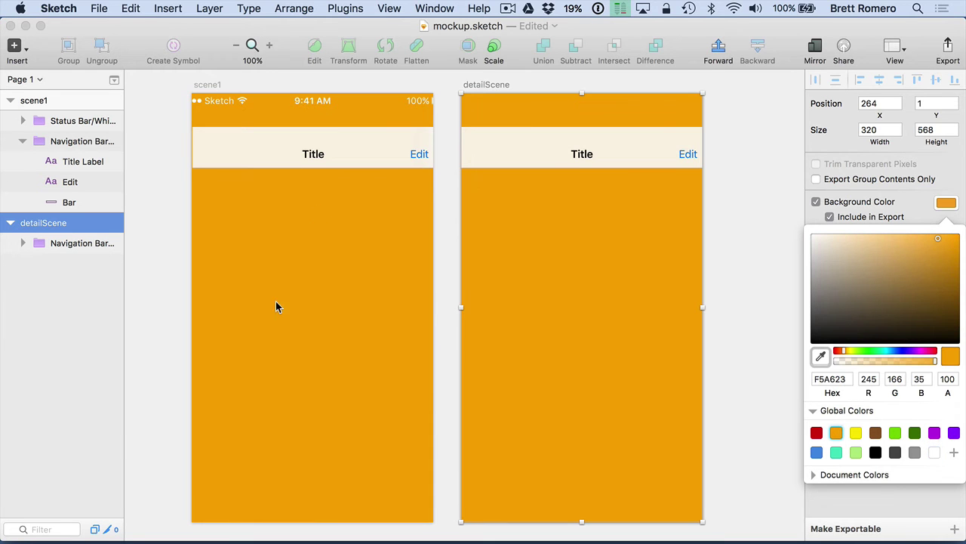
Resize scene1's status bar to about 318 by 17 so that it fits within the artboard's width.
left_click(275, 103)
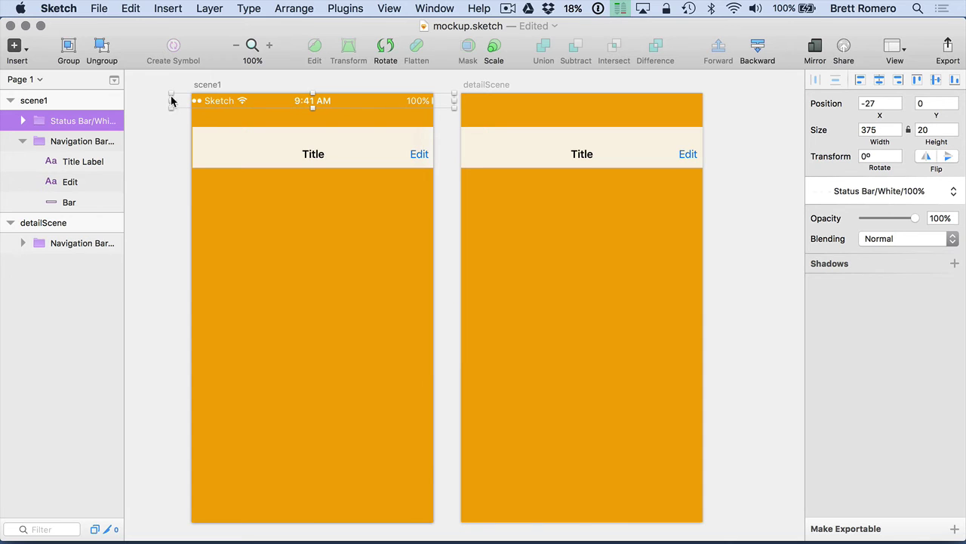
left_click_drag(172, 95, 194, 100)
left_click_drag(455, 108, 432, 110)
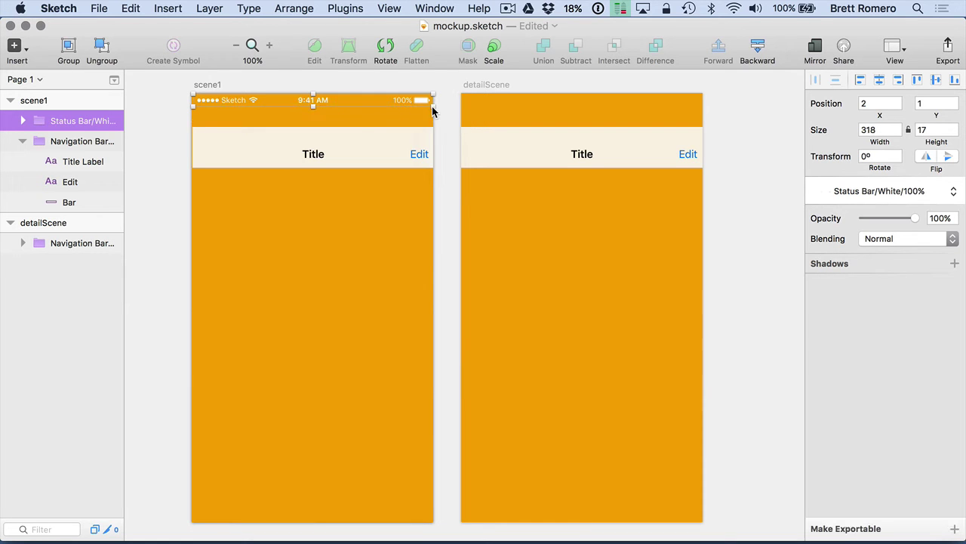
Move scene1's navigation bar up directly beneath the status bar and align it with the artboard's left edge.
left_click(243, 151)
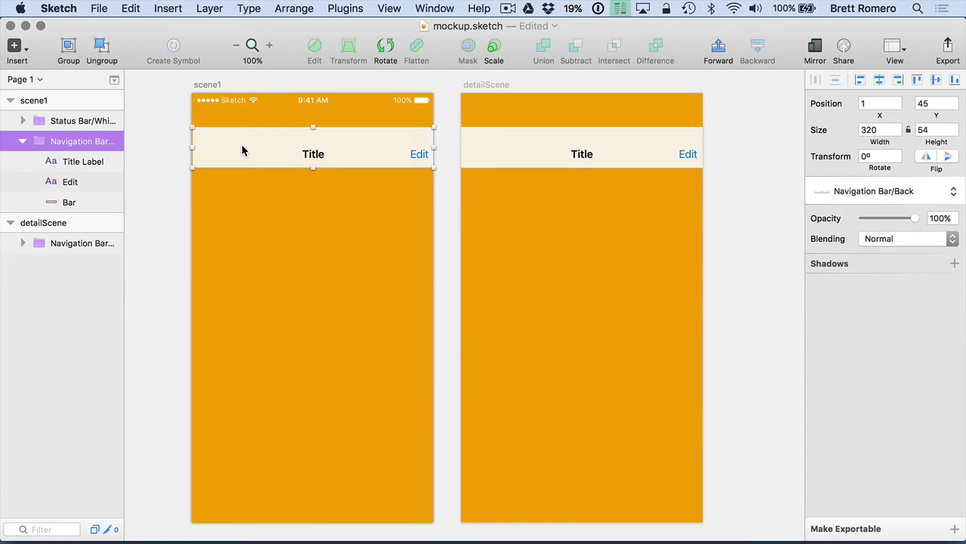
key("shift+Up")
key("shift+Up")
key("shift+Up")
key("Left")
key("Left")
key("Right")
key("Down")
key("Down")
key("Down")
key("Down")
key("Down")
Duplicate scene1's status bar and place the copy at the top edge of the detailScene artboard, at X 0, Y 0.
left_click(213, 100)
key("super+d")
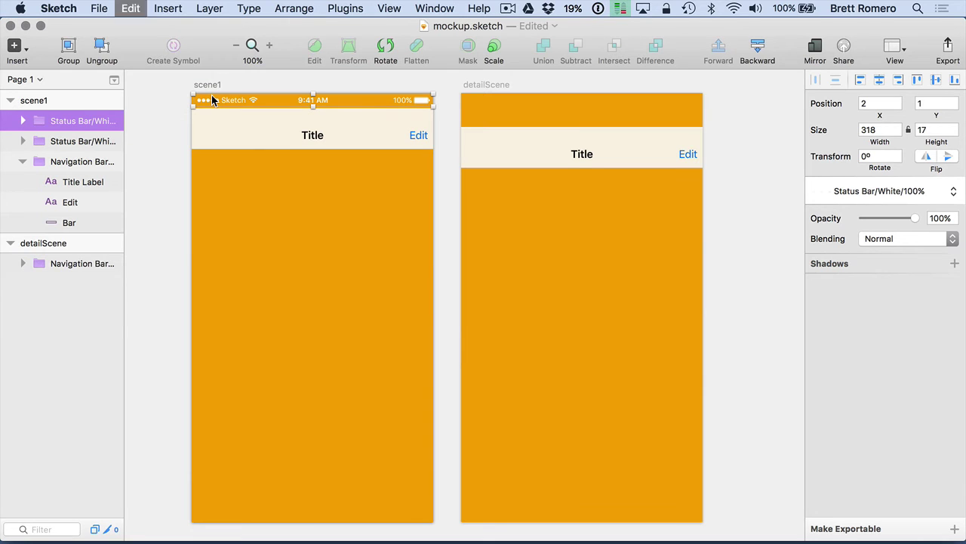
left_click_drag(41, 124, 71, 261)
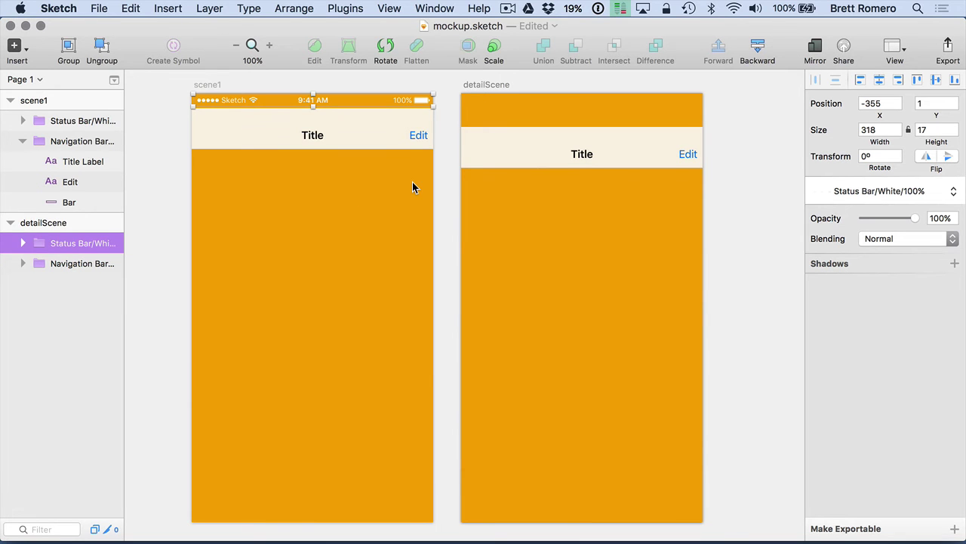
key("shift+Up")
key("shift+Up")
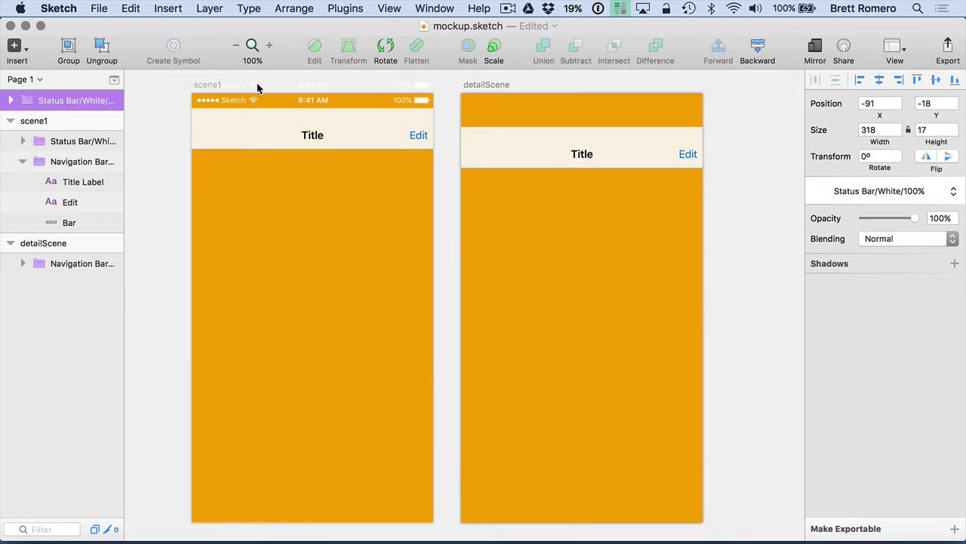
left_click_drag(239, 84, 508, 107)
Move detailScene's navigation bar up to Y 25, just below its status bar.
left_click(486, 145)
key("shift+Up")
key("shift+Up")
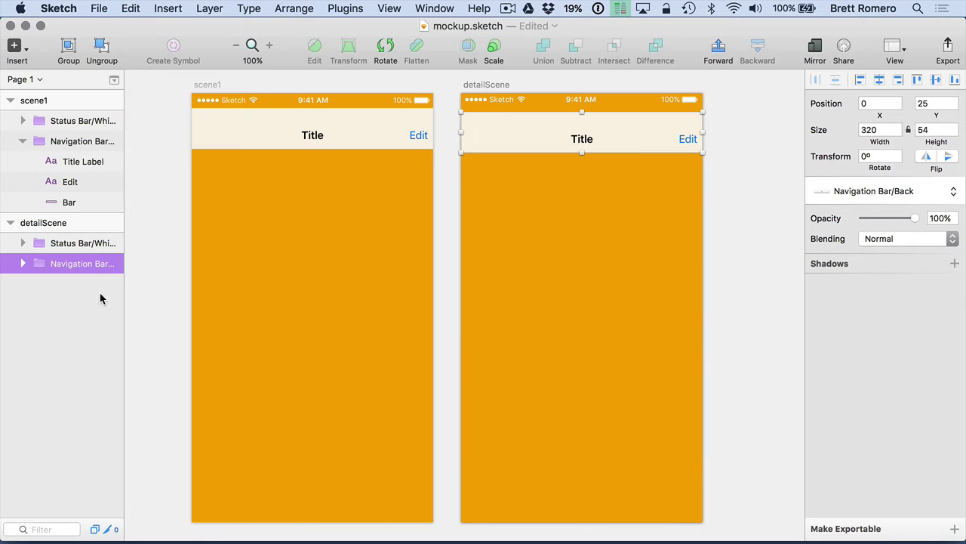
left_click(78, 243)
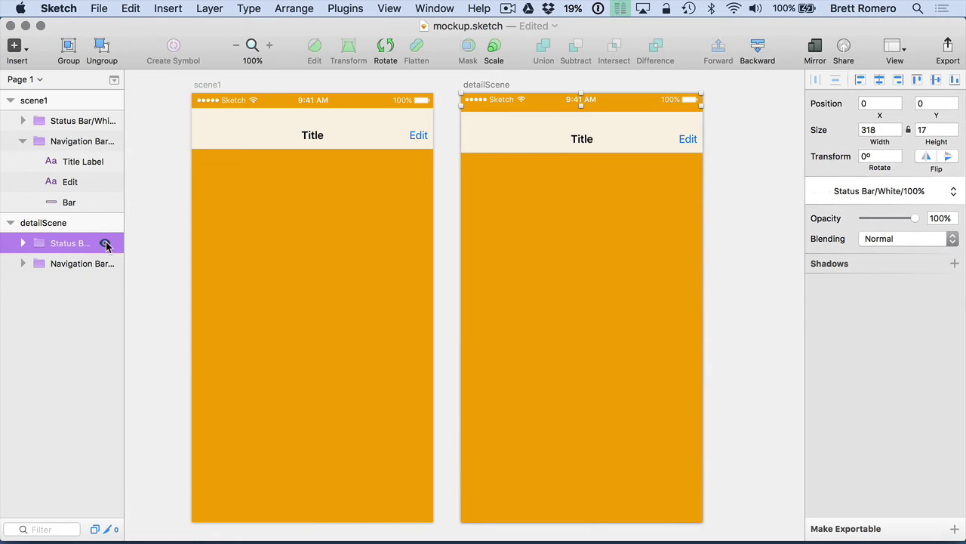
left_click(52, 263)
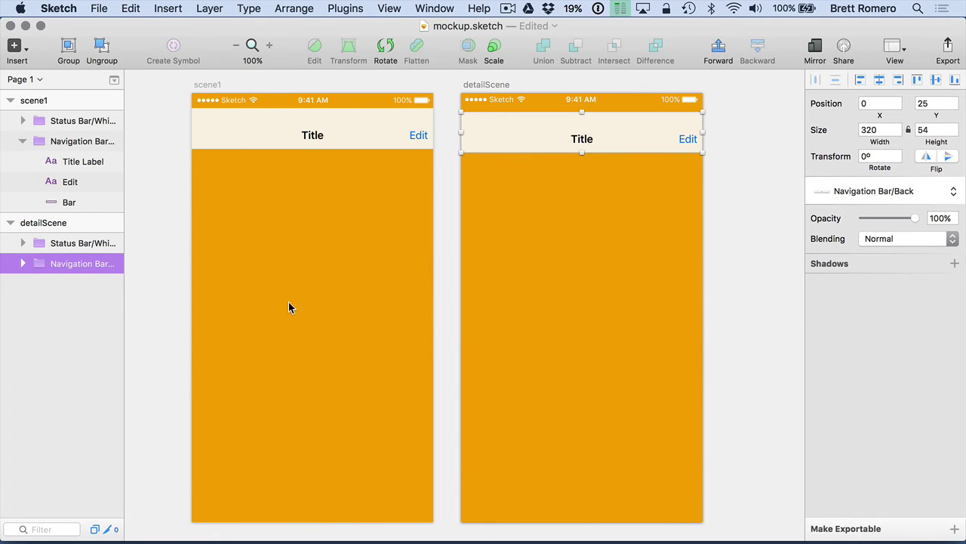
Copy the three-row grouped table view cells from the Untitled 2 template.
left_click(442, 7)
left_click(448, 101)
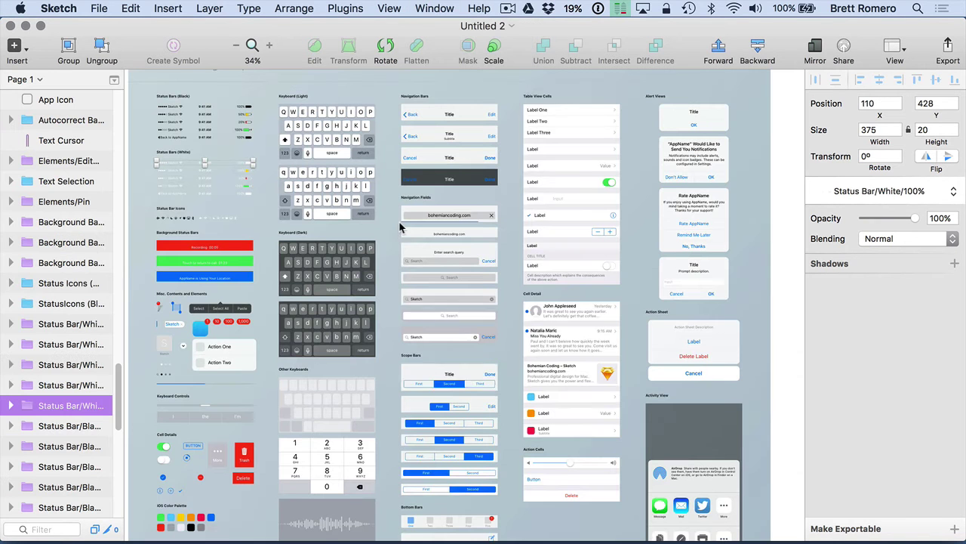
scroll(464, 386, "down", 2)
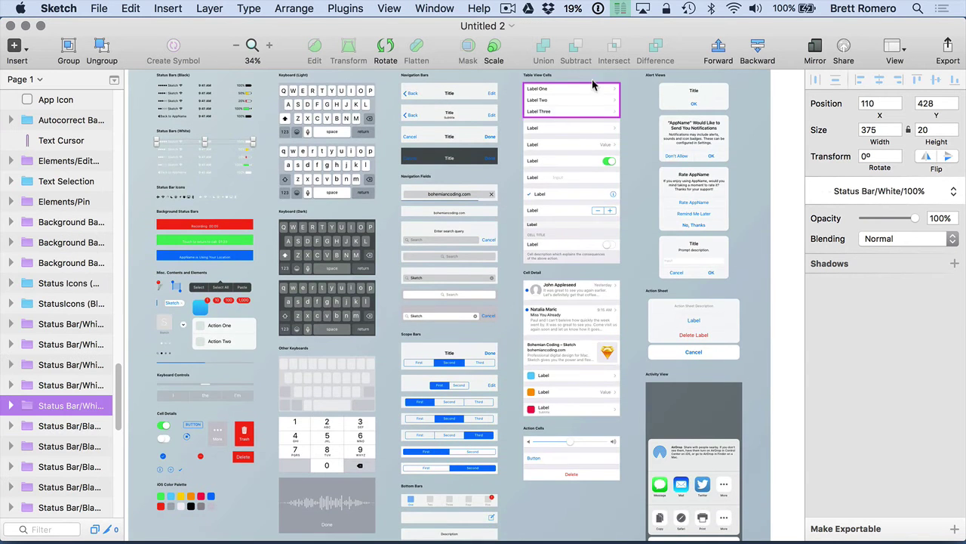
left_click(559, 101)
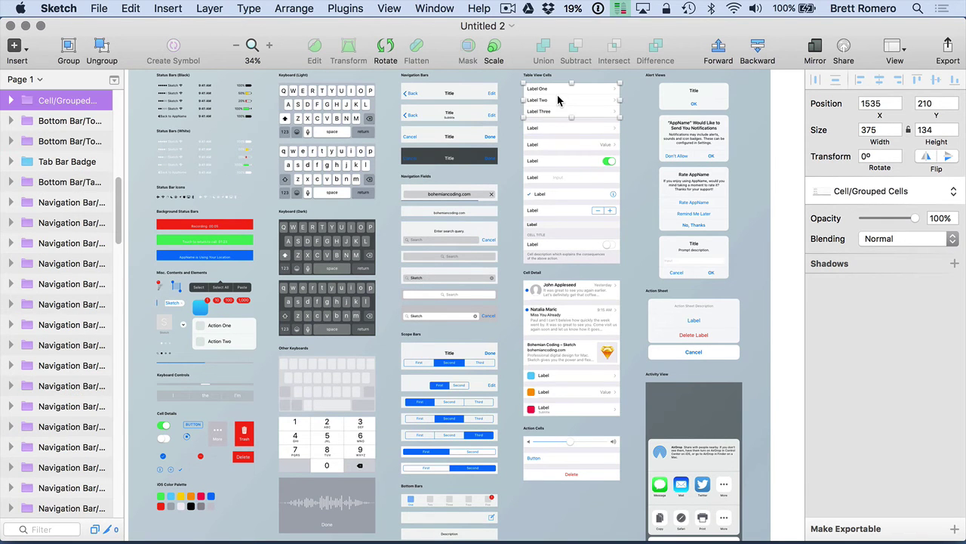
Paste the grouped cells into mockup.sketch and move them onto the scene1 artboard below the navigation bar, at Y 116.
left_click(437, 8)
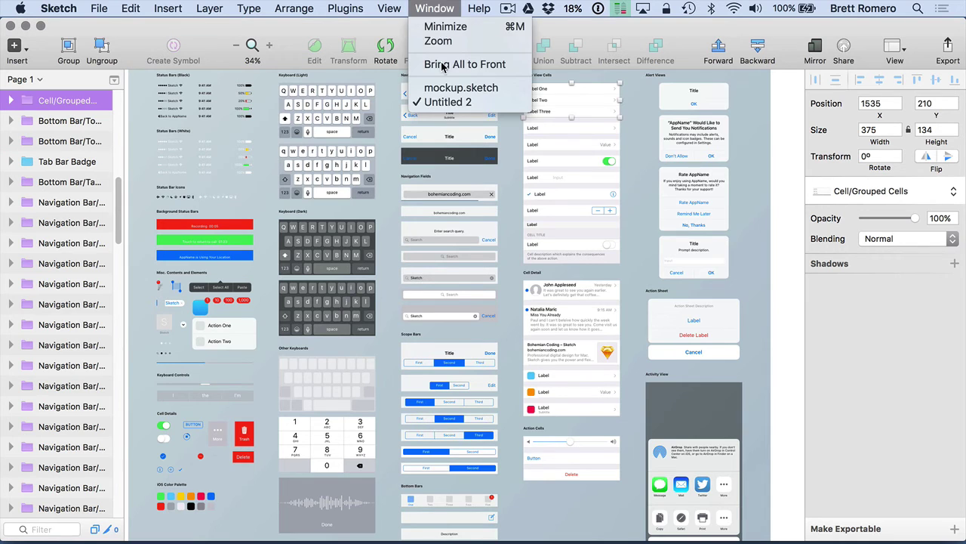
left_click(437, 90)
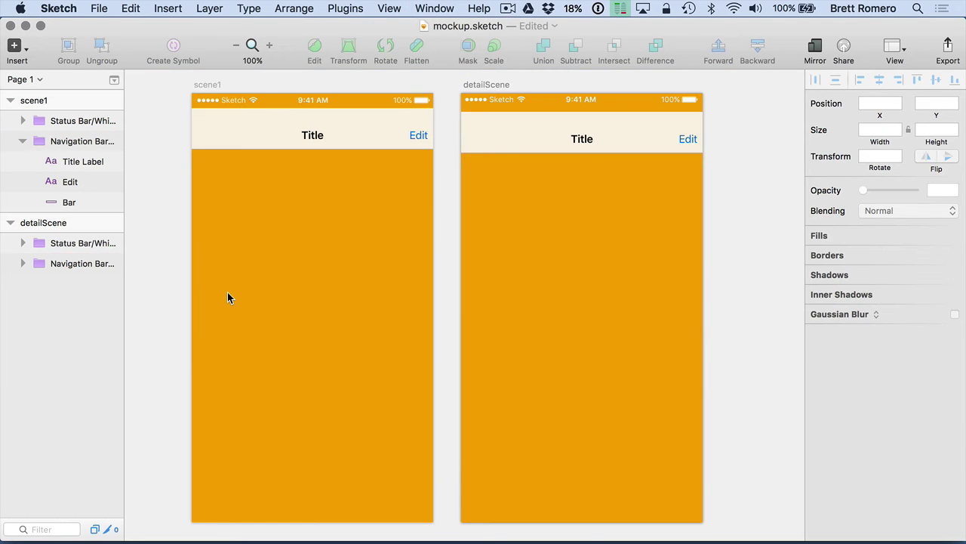
key("super+v")
left_click_drag(622, 294, 361, 210)
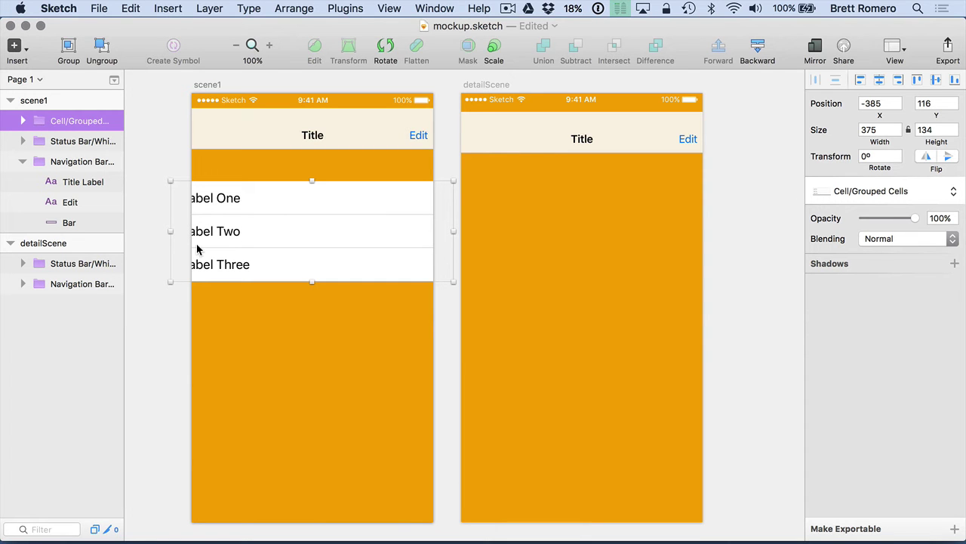
Narrow the grouped cells to about 323 px wide so they span the scene1 artboard.
left_click_drag(171, 231, 191, 233)
left_click_drag(451, 233, 433, 237)
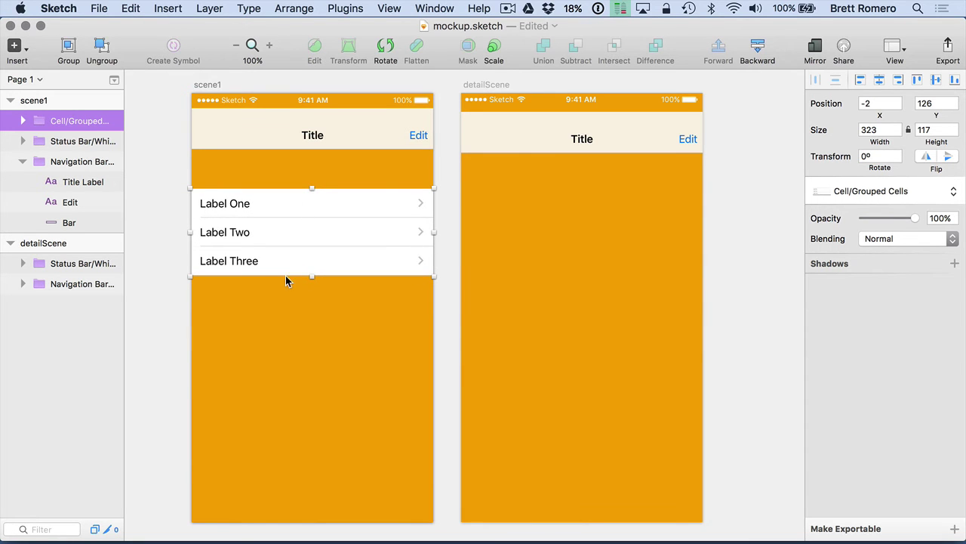
Switch to the Untitled 2 template and copy the single Label table cell with the disclosure arrow.
left_click(448, 8)
left_click(441, 106)
left_click_drag(549, 147, 550, 133)
key("super+c")
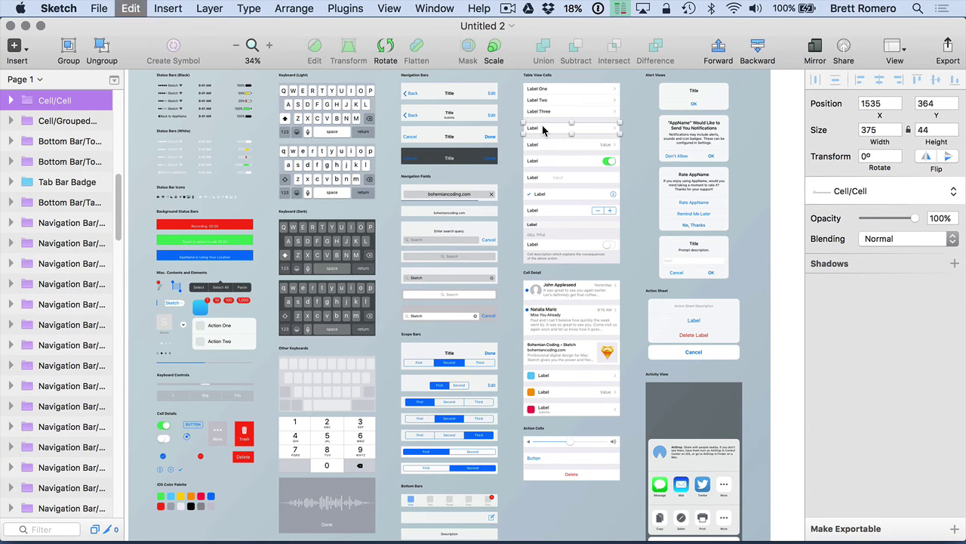
Paste the single cell onto the scene1 artboard in mockup.sketch and delete the three-row grouped cells.
left_click(436, 8)
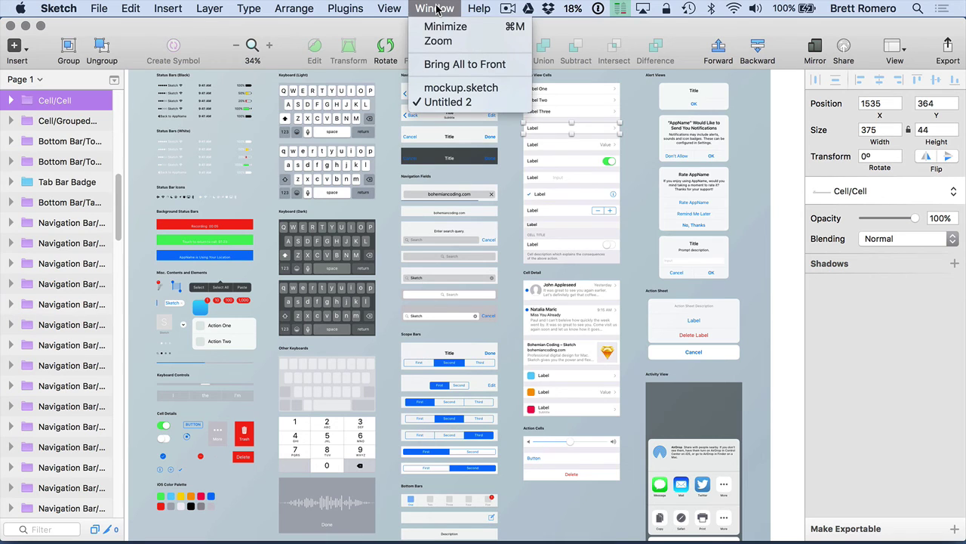
left_click(438, 87)
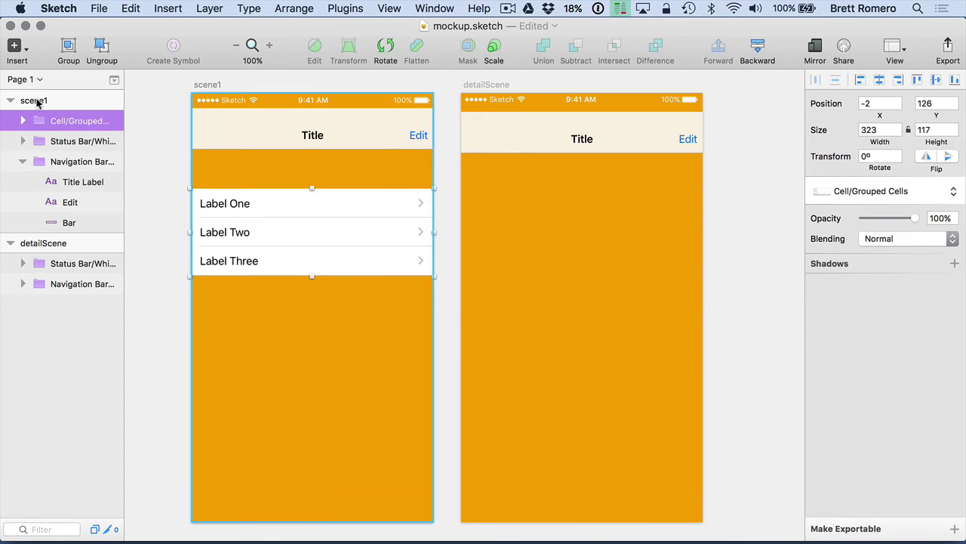
left_click(35, 103)
key("super+v")
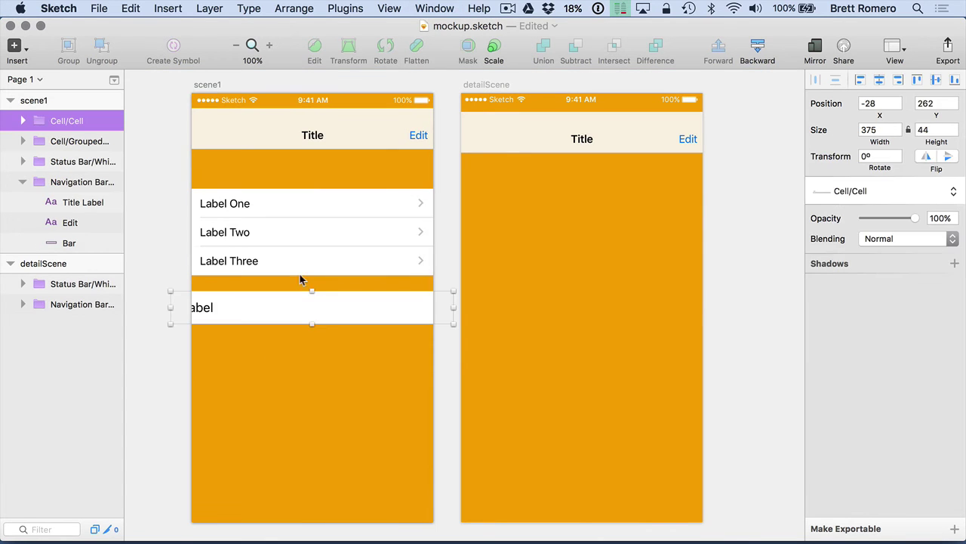
left_click(259, 222)
key("BackSpace")
Resize the pasted cell to 320 x 86 and place it directly below scene1's navigation bar at X 0, Y 74.
left_click(275, 308)
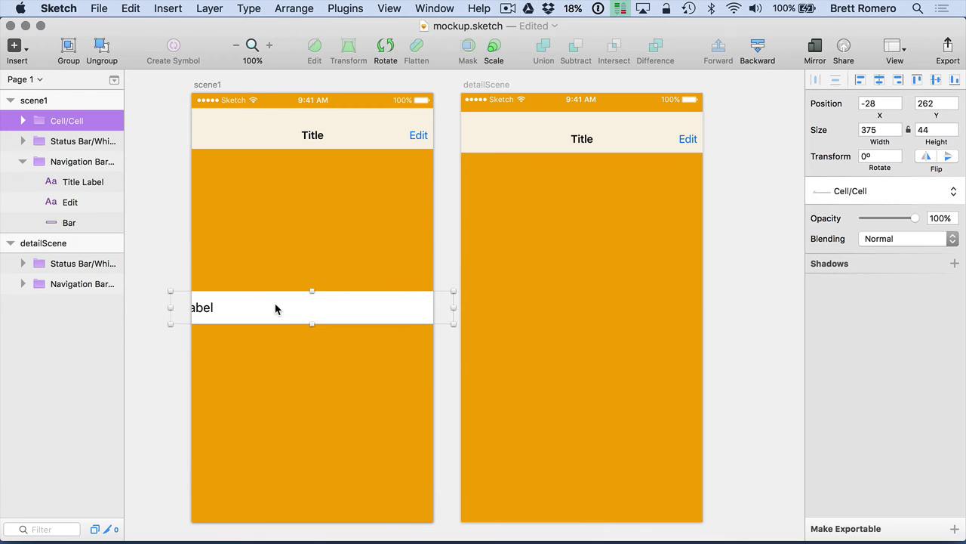
left_click_drag(311, 293, 312, 261)
left_click_drag(167, 287, 191, 287)
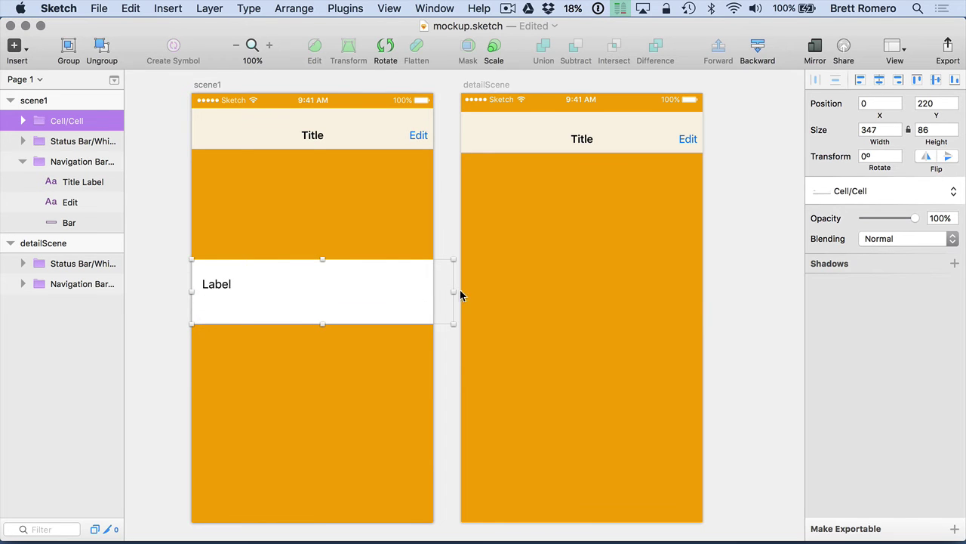
left_click_drag(454, 292, 433, 300)
left_click_drag(363, 286, 342, 186)
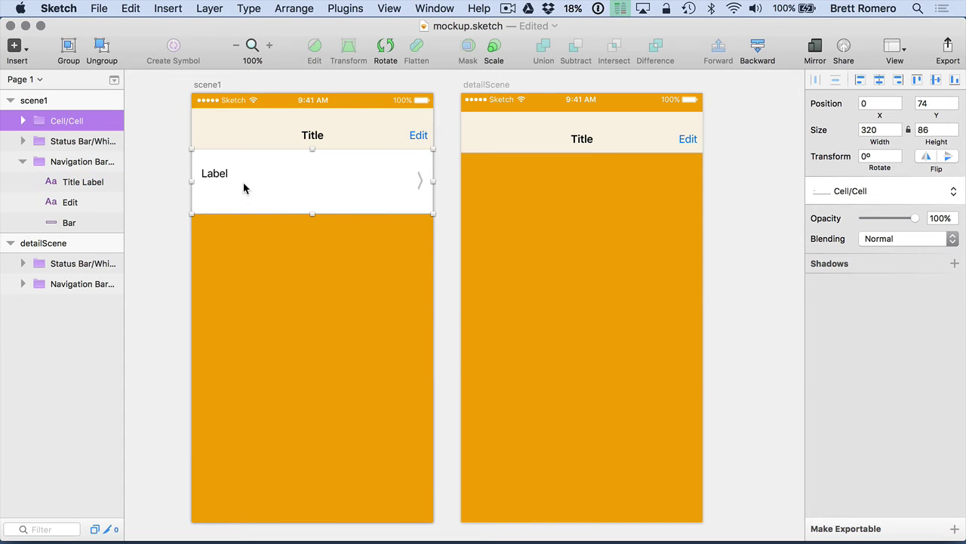
Duplicate the cell four times and stack the copies without gaps below it, the last one at Y 418.
key("super+d")
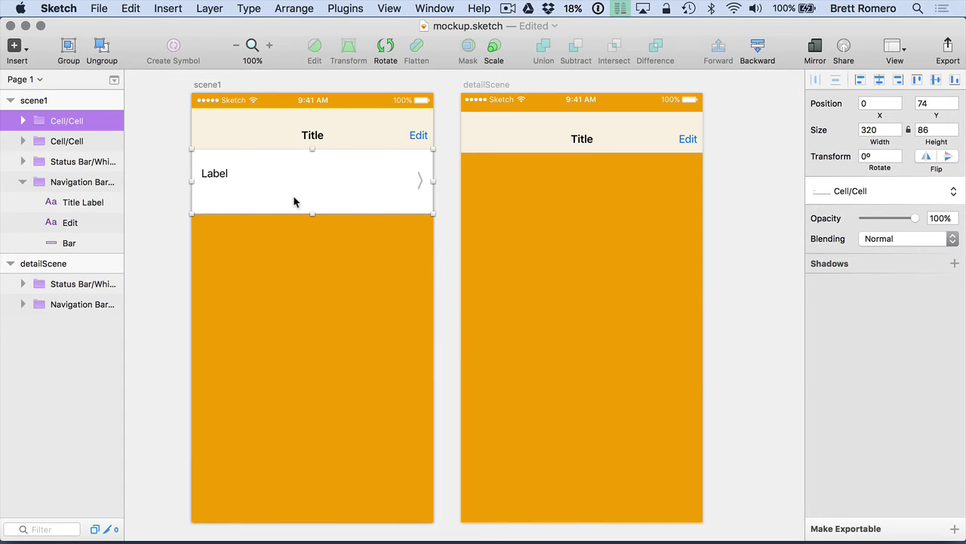
left_click_drag(280, 191, 329, 309)
key("super+d")
left_click_drag(315, 198, 312, 249)
left_click_drag(333, 314, 336, 319)
key("super+d")
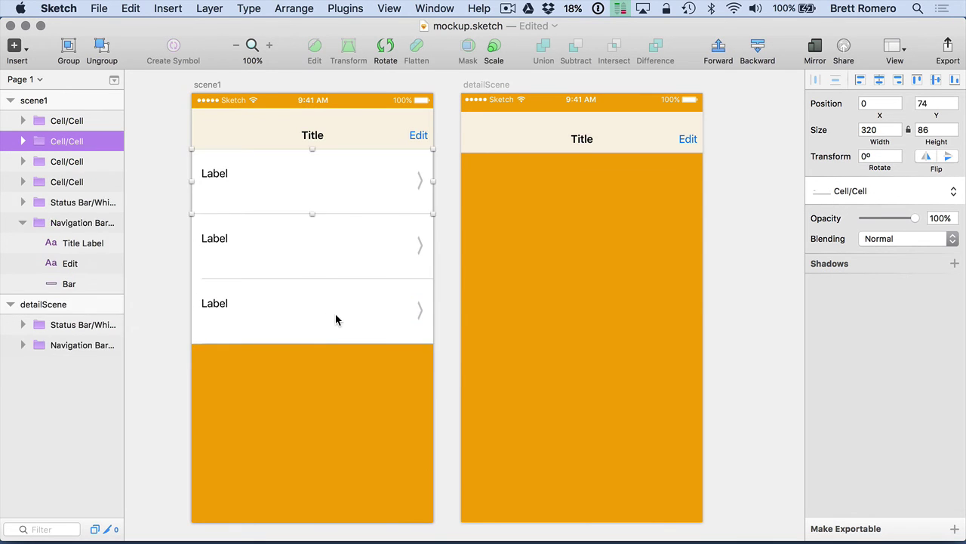
left_click_drag(309, 157, 303, 349)
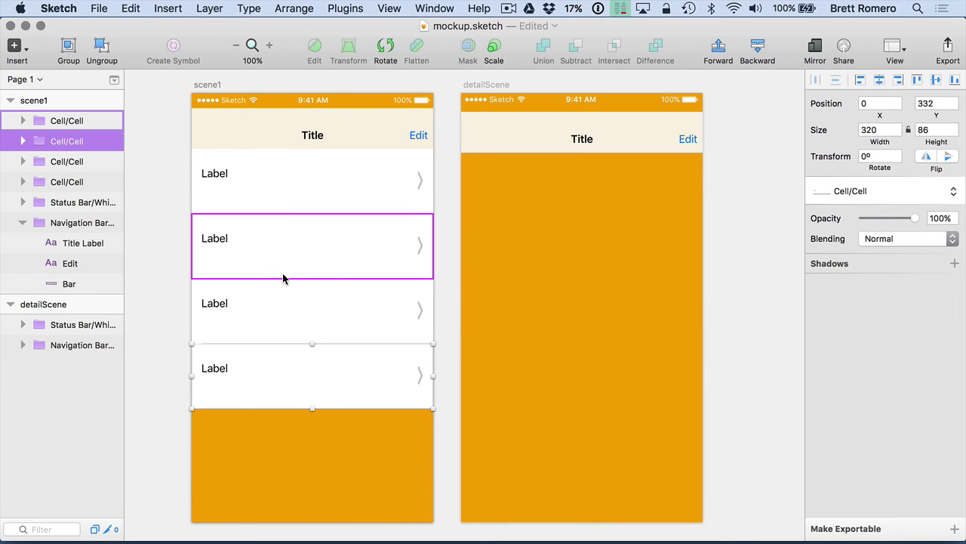
key("super+v")
left_click_drag(285, 175, 282, 443)
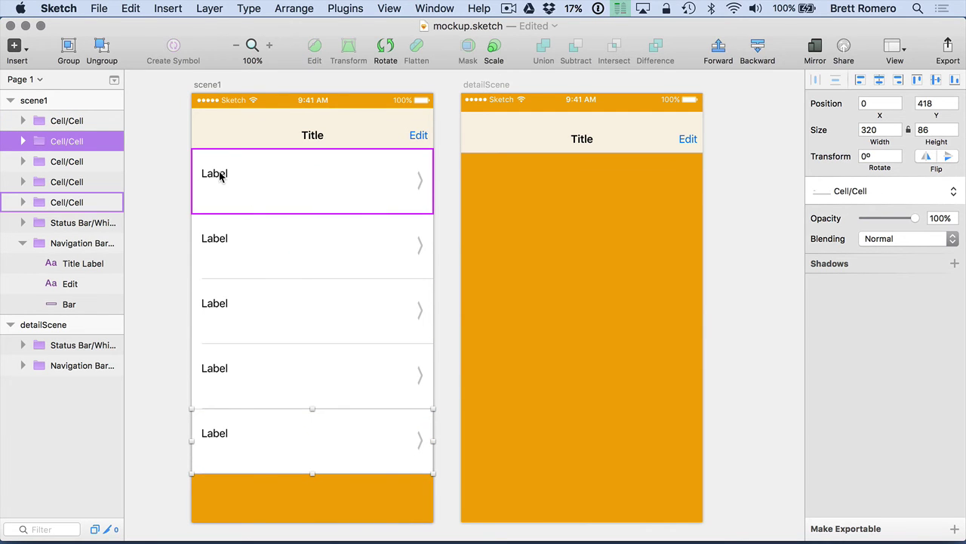
Change the label text of the lowest cell in scene1 to CategoryName.
left_click(22, 141)
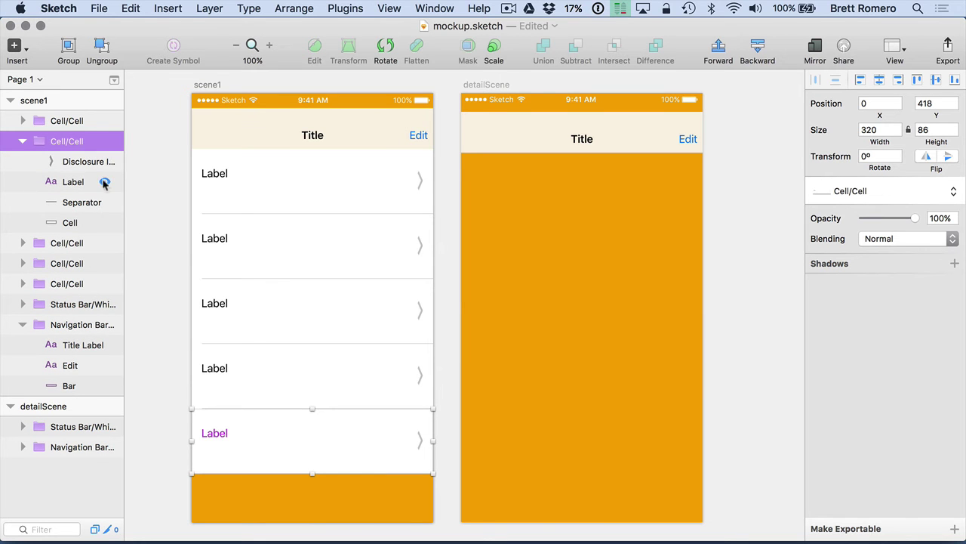
left_click(68, 182)
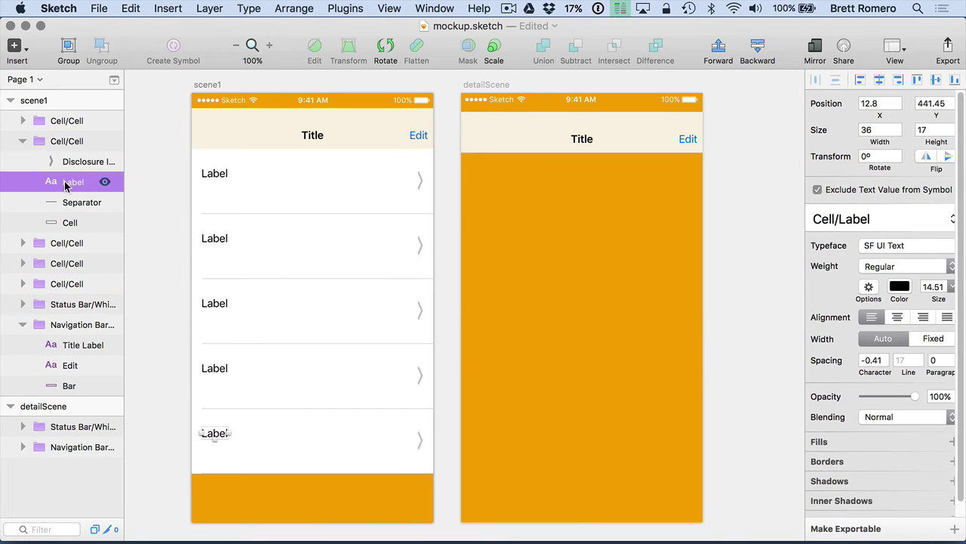
double_click(214, 434)
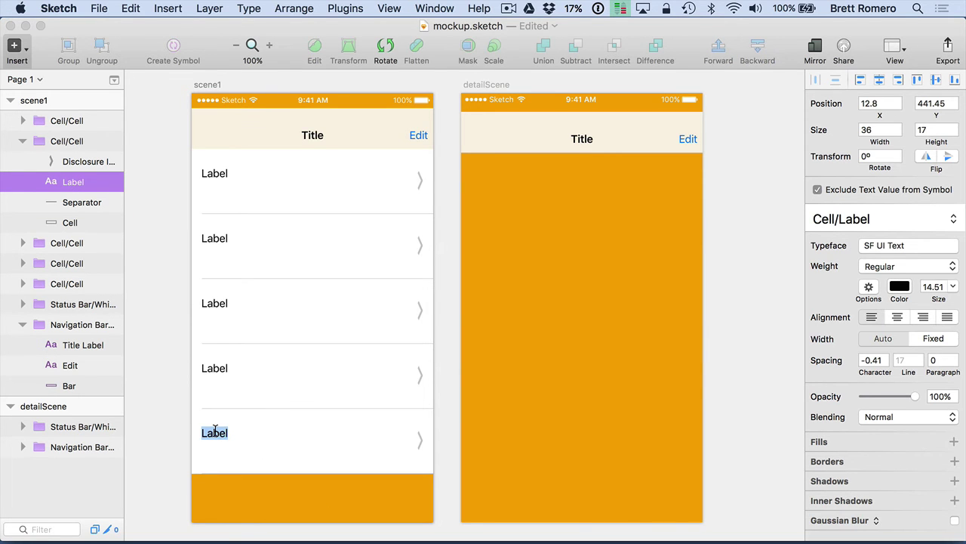
type("CategoryName")
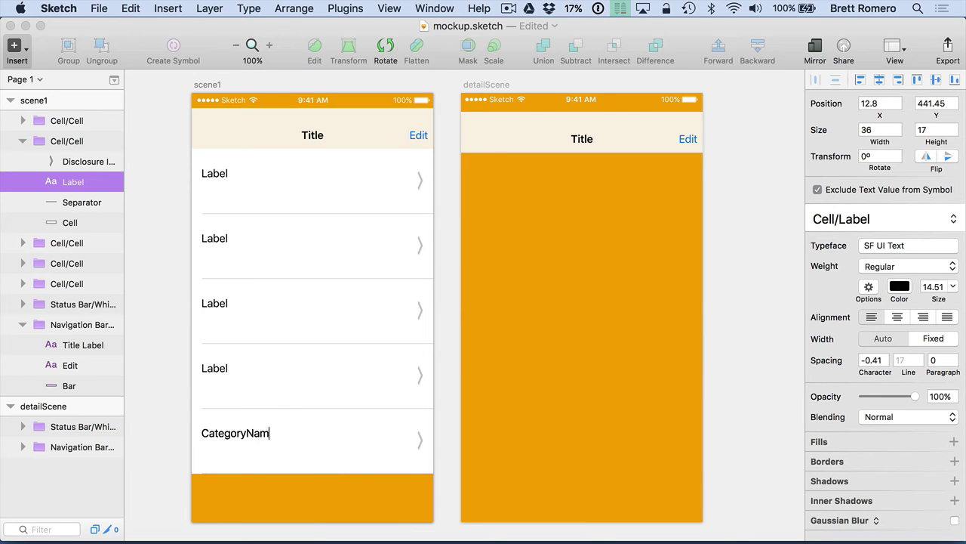
Copy the CategoryName text and move the label toward the upper middle of its cell, at X 118, Y 430.
double_click(218, 433)
key("super+c")
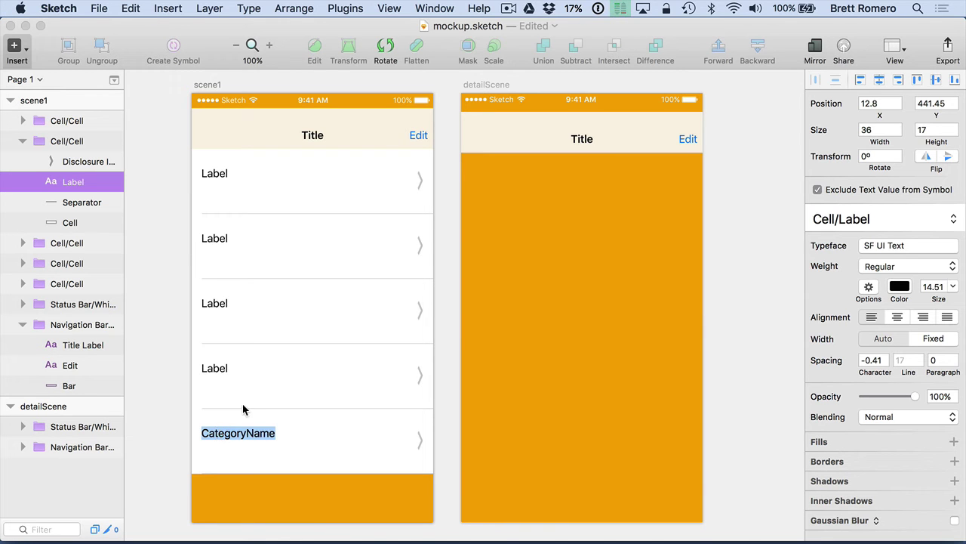
key("Escape")
left_click_drag(213, 435, 290, 427)
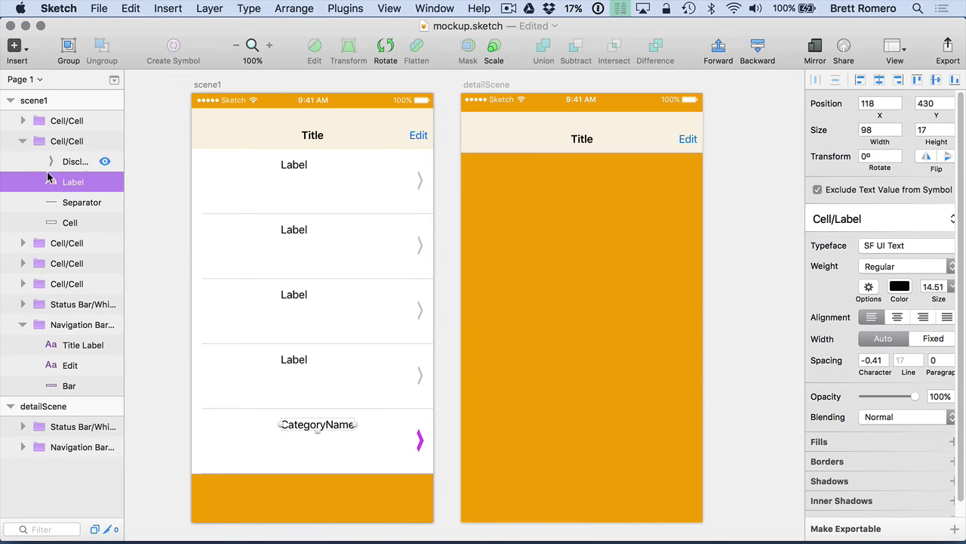
Replace the label text of the fourth and third cells with the copied CategoryName.
left_click(22, 243)
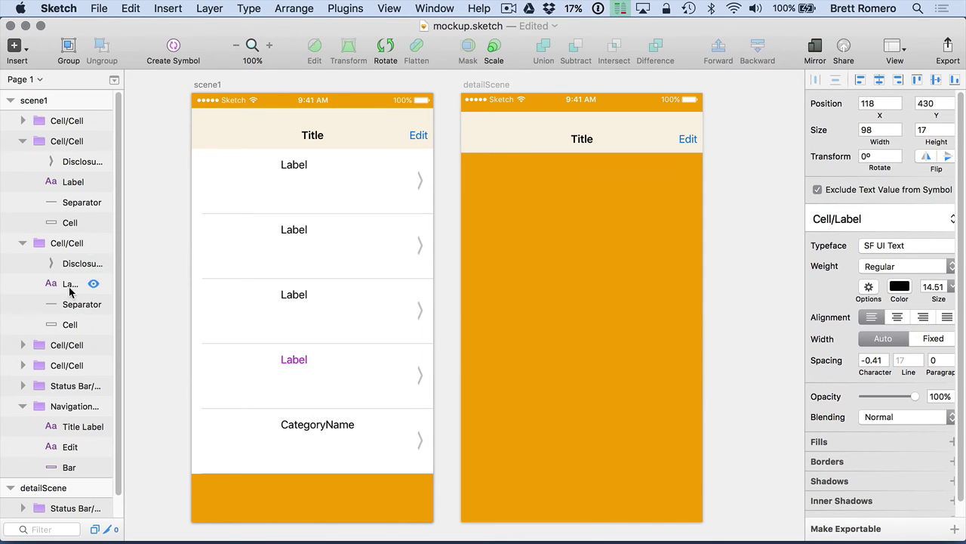
left_click(68, 284)
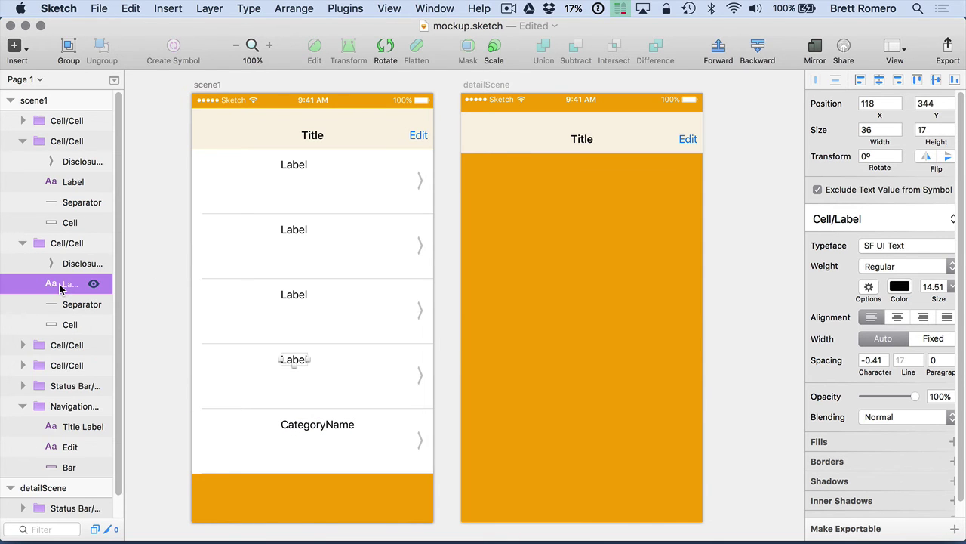
double_click(291, 360)
key("super+v")
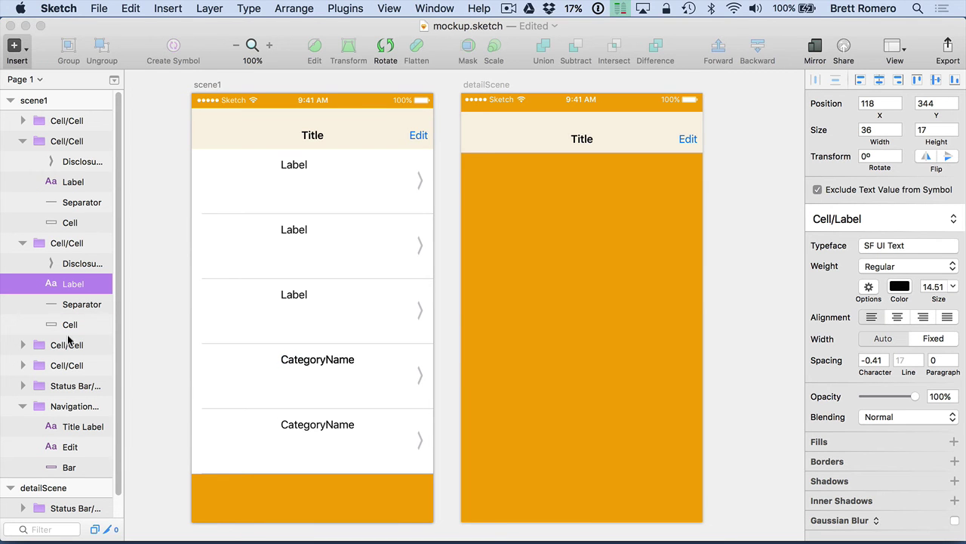
left_click(22, 344)
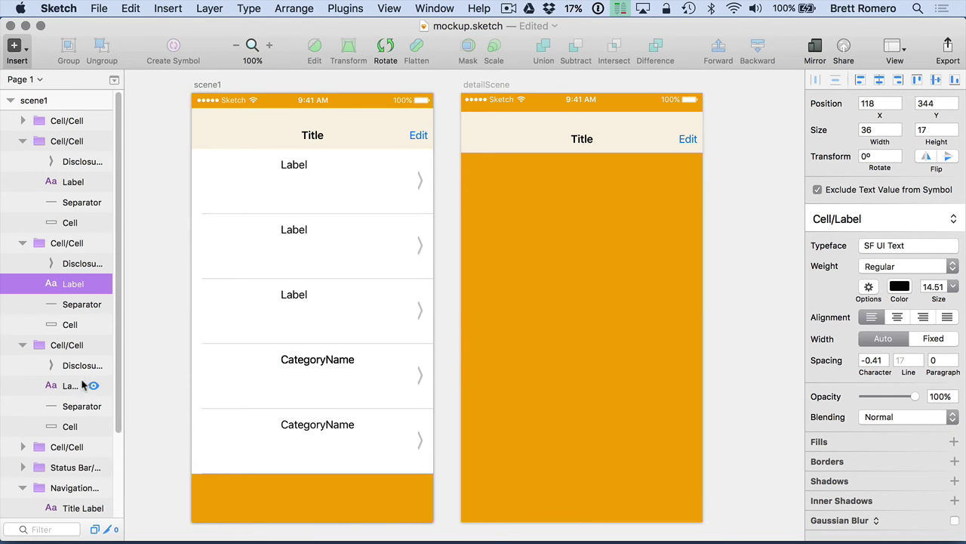
left_click(85, 385)
double_click(293, 294)
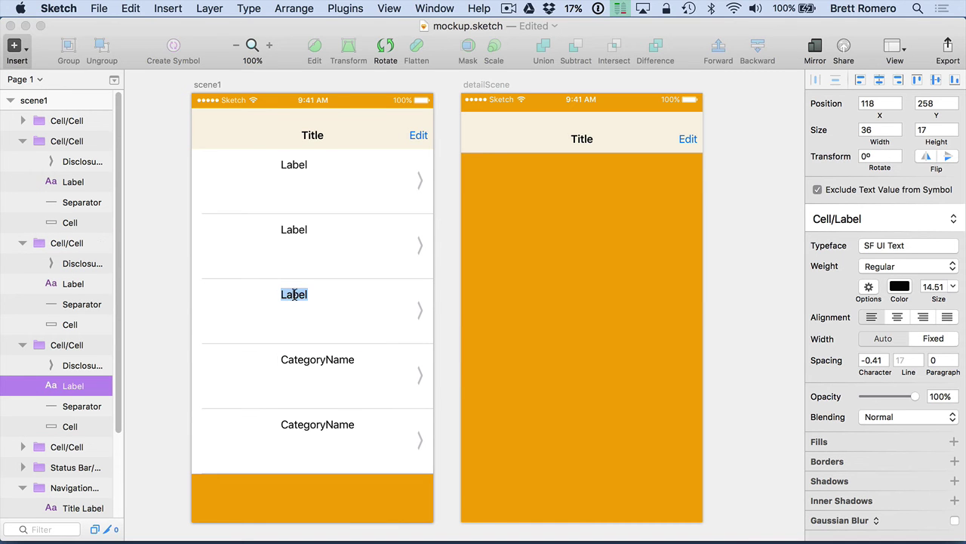
key("super+v")
Replace the second cell's label text with CategoryName.
left_click(22, 446)
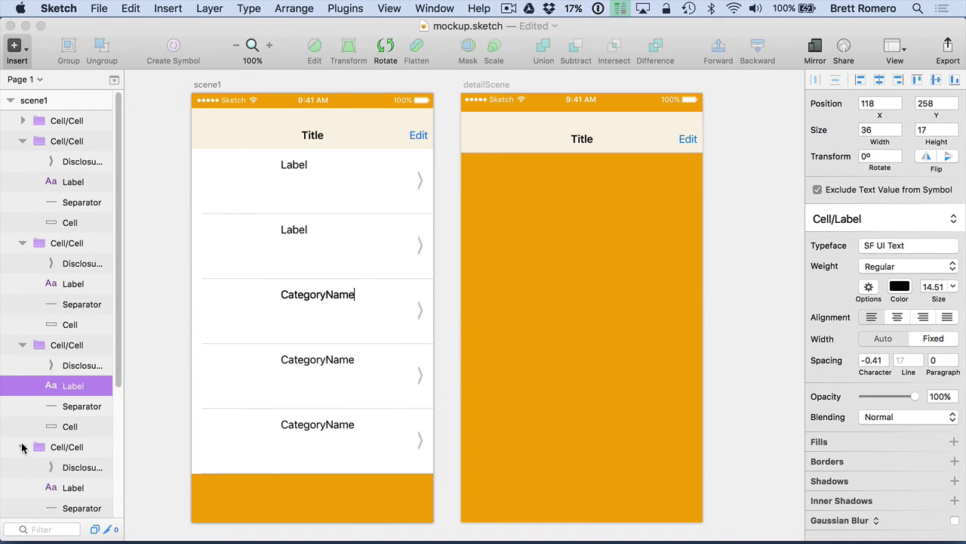
scroll(30, 423, "down", 4)
left_click(66, 346)
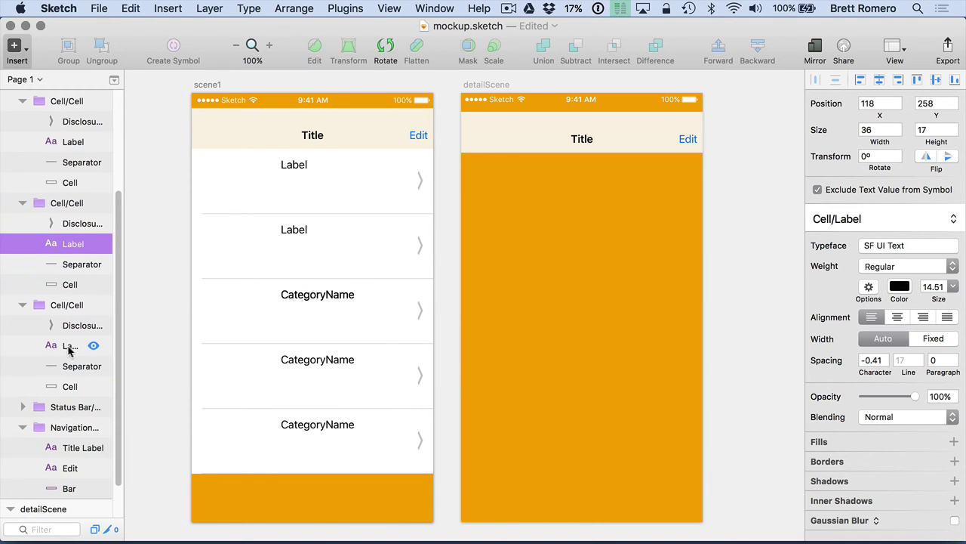
left_click(57, 348)
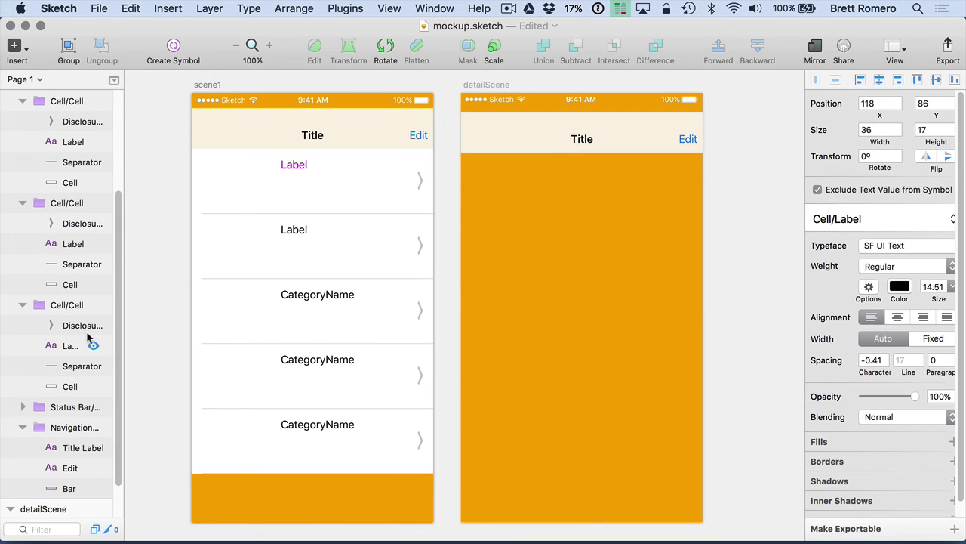
left_click(294, 231)
double_click(296, 234)
type("CategoryName")
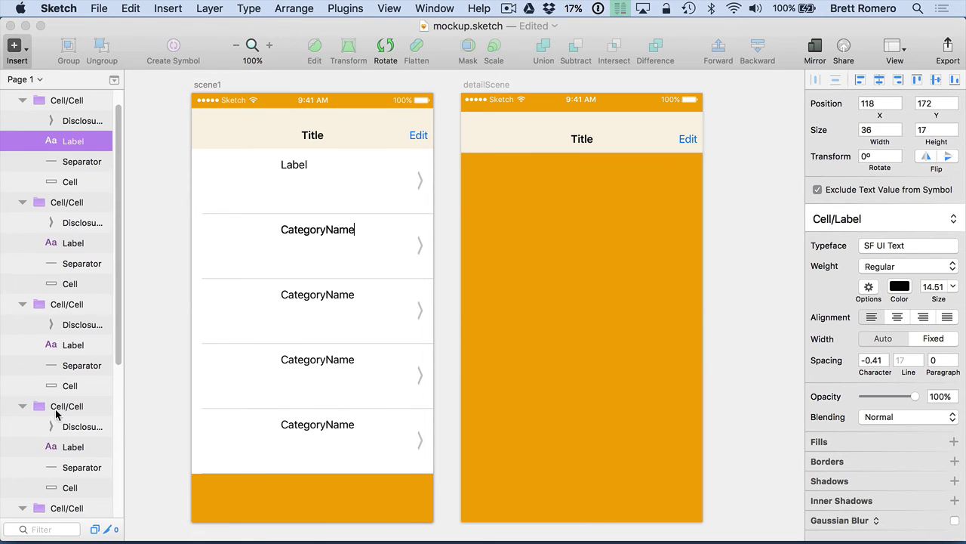
Replace the label text of the first cell, just below the navigation bar, with CategoryName.
scroll(57, 415, "down", 5)
scroll(72, 431, "down", 2)
scroll(71, 431, "up", 2)
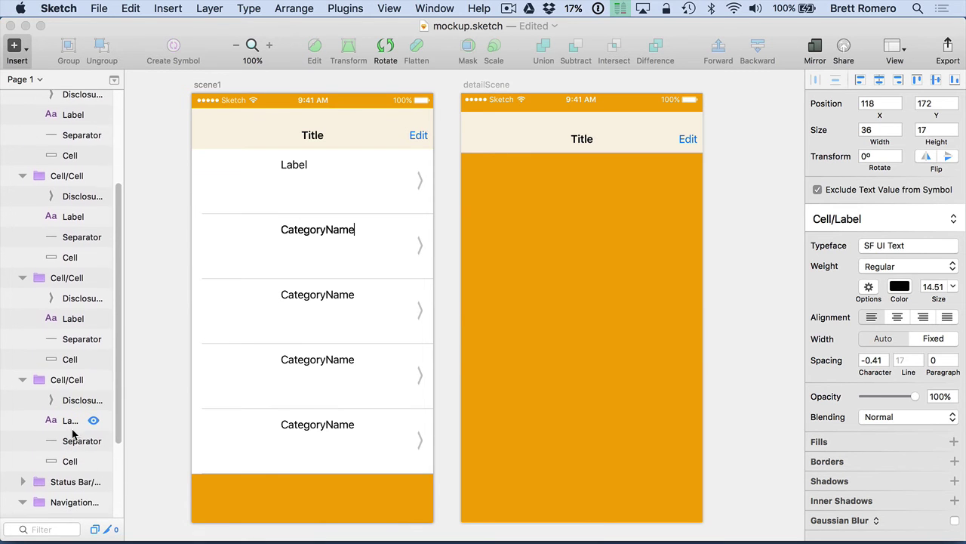
key("Escape")
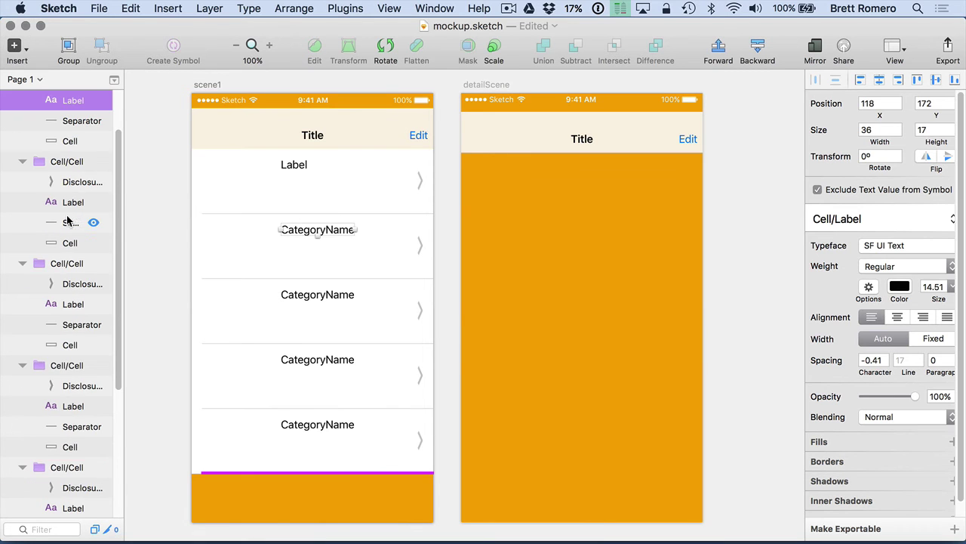
scroll(84, 196, "up", 2)
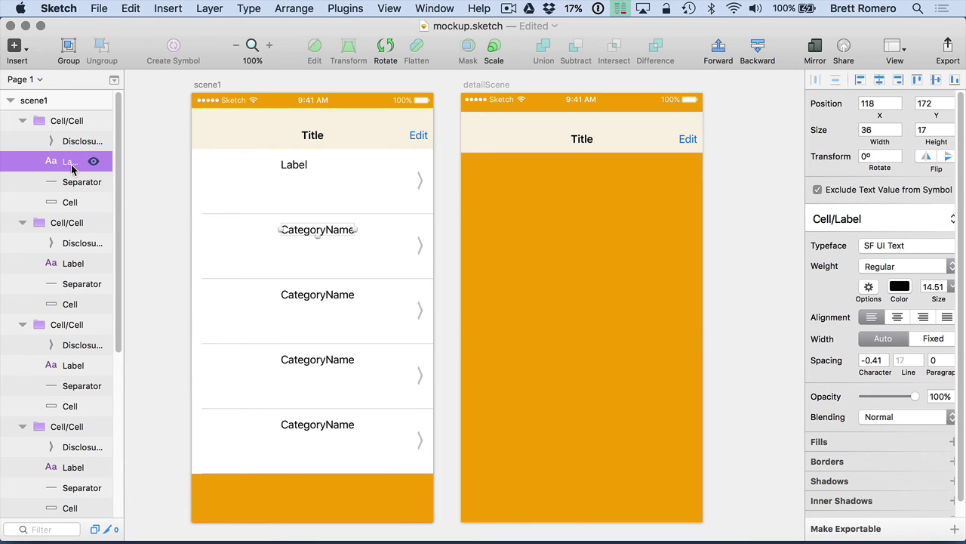
left_click(288, 167)
double_click(287, 164)
key("super+v")
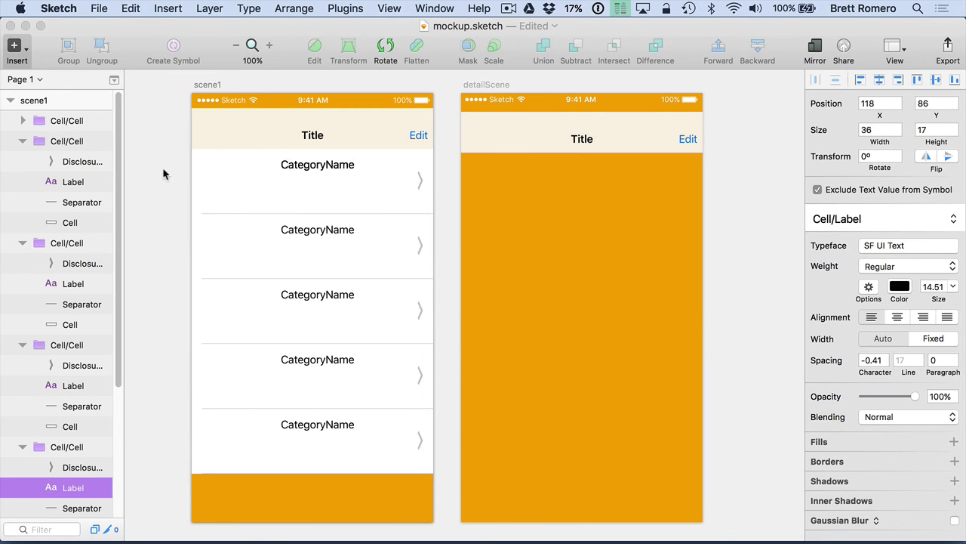
Duplicate the first cell's CategoryName label and place the copy beneath the original at X 118, Y 129.
left_click(54, 488)
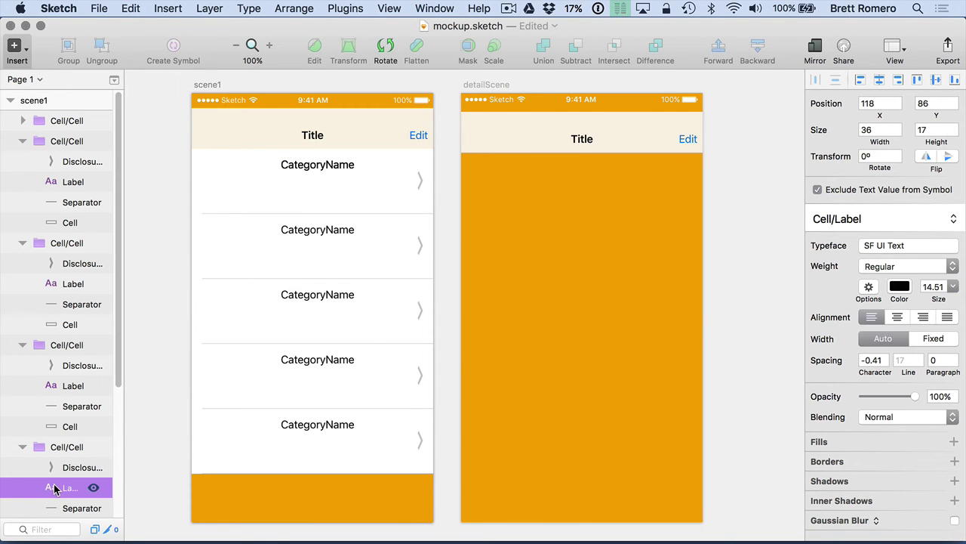
double_click(316, 167)
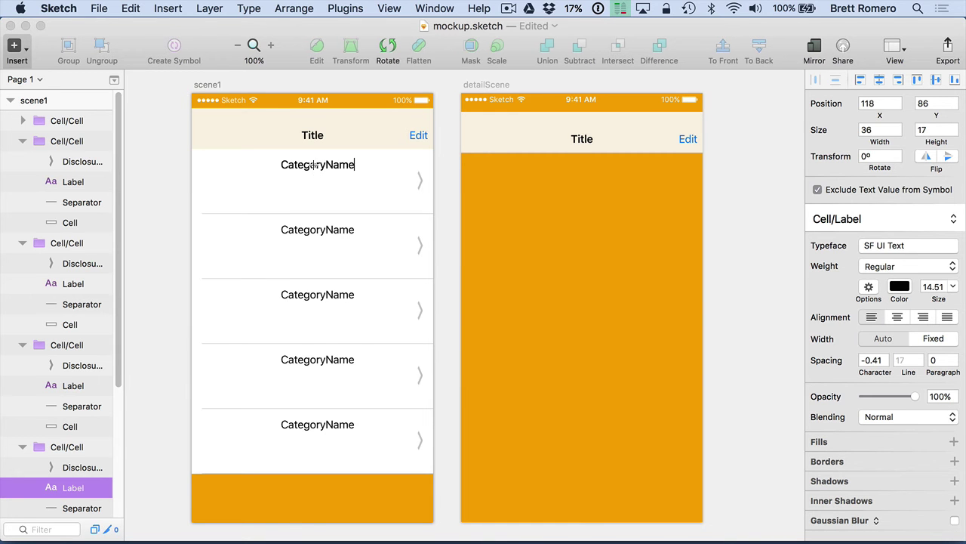
key("Escape")
key("alt")
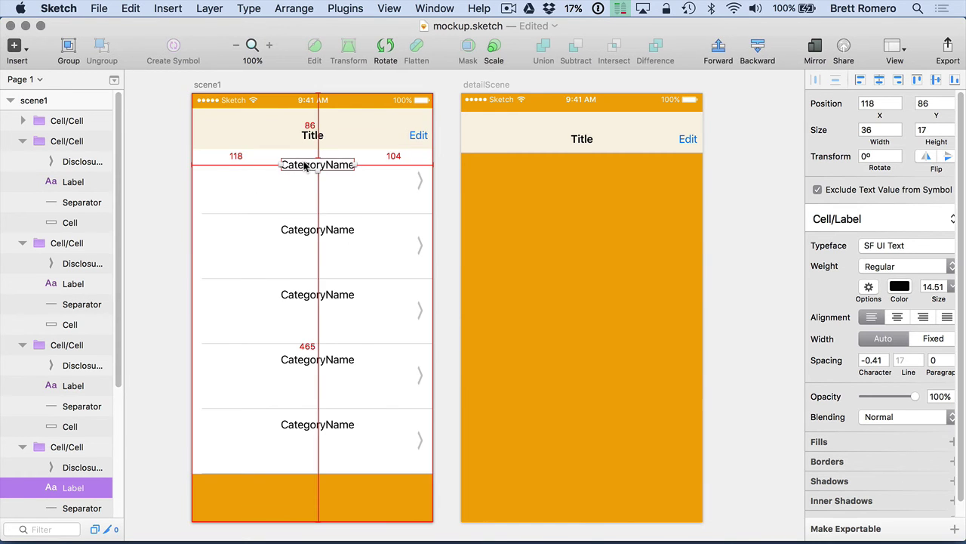
left_click_drag(304, 166, 306, 199)
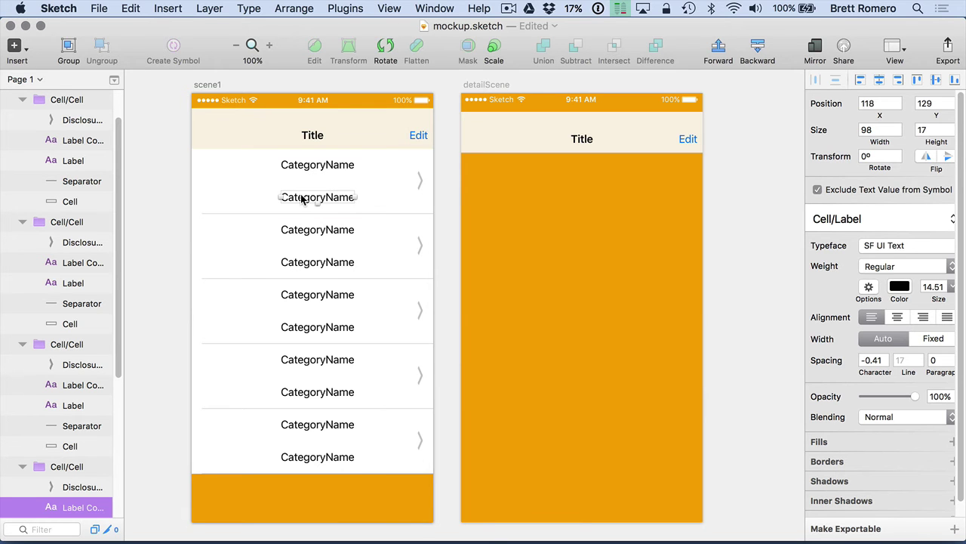
Replace the text of the first cell's duplicated label with 3 and move the label to X 128.
double_click(301, 198)
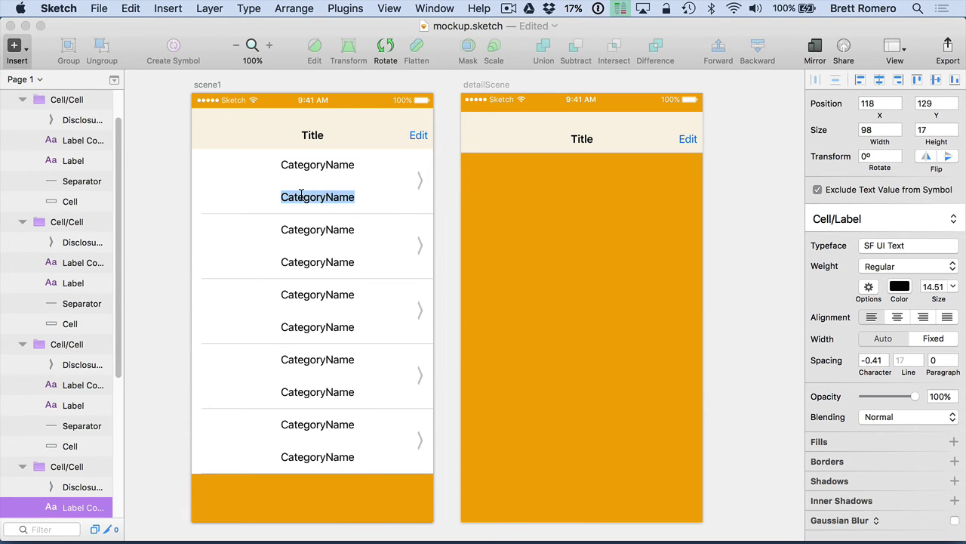
type("3")
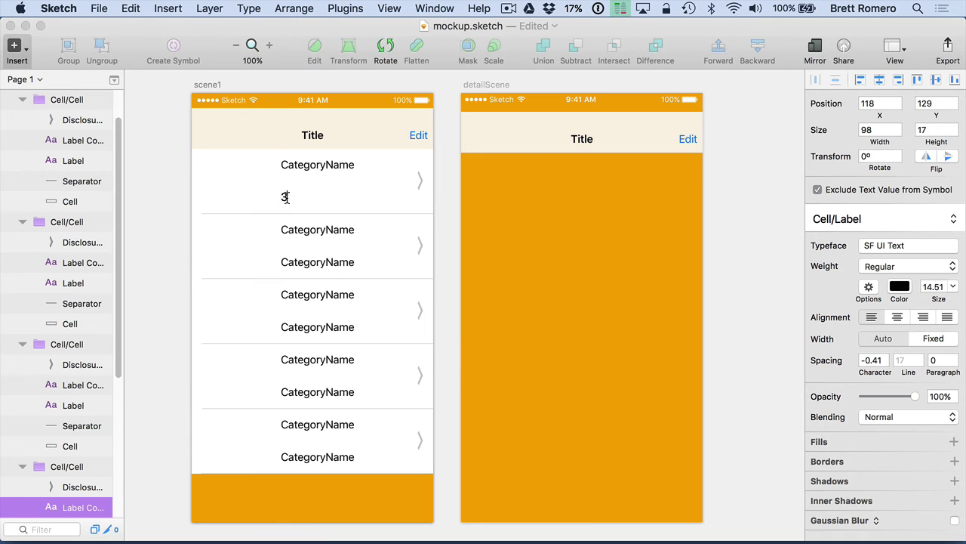
key("Escape")
key("shift+Right")
key("shift+Right")
key("shift+Right")
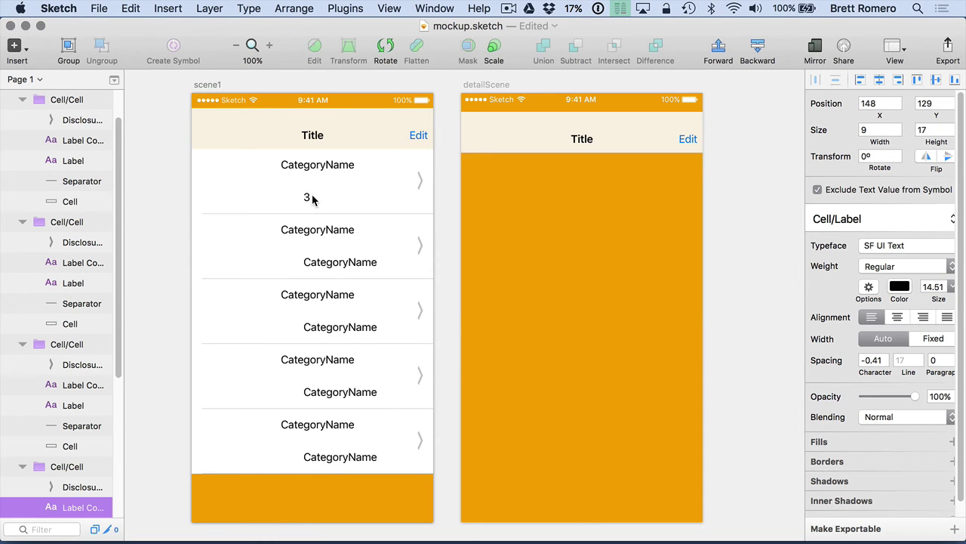
key("shift+Left")
key("shift+Left")
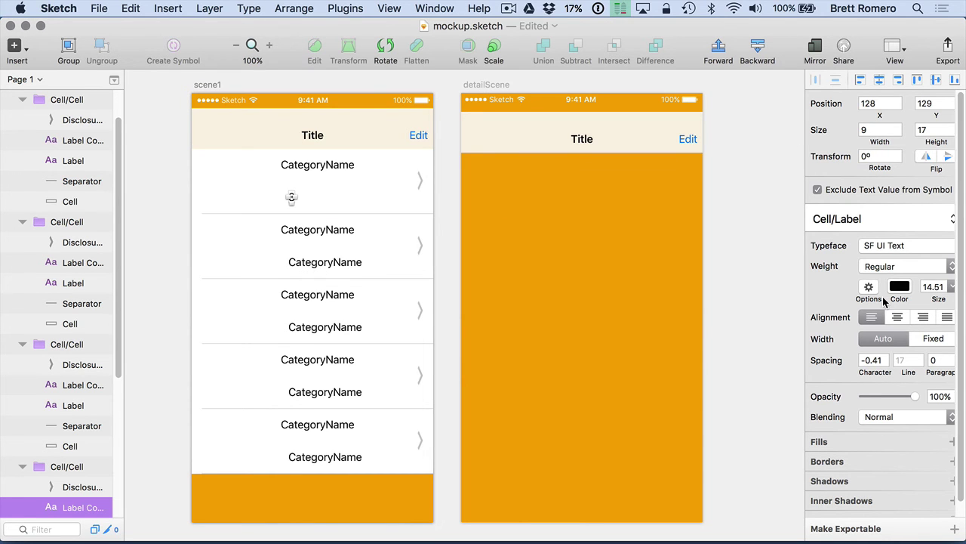
Set the font weight of the first cell's lower label to Light and select the second cell's lower label.
left_click(930, 266)
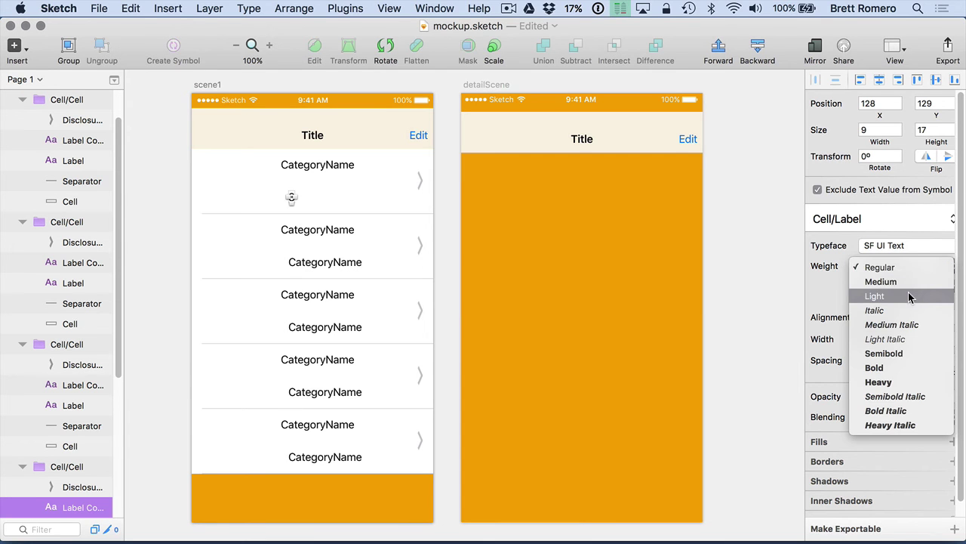
left_click(909, 296)
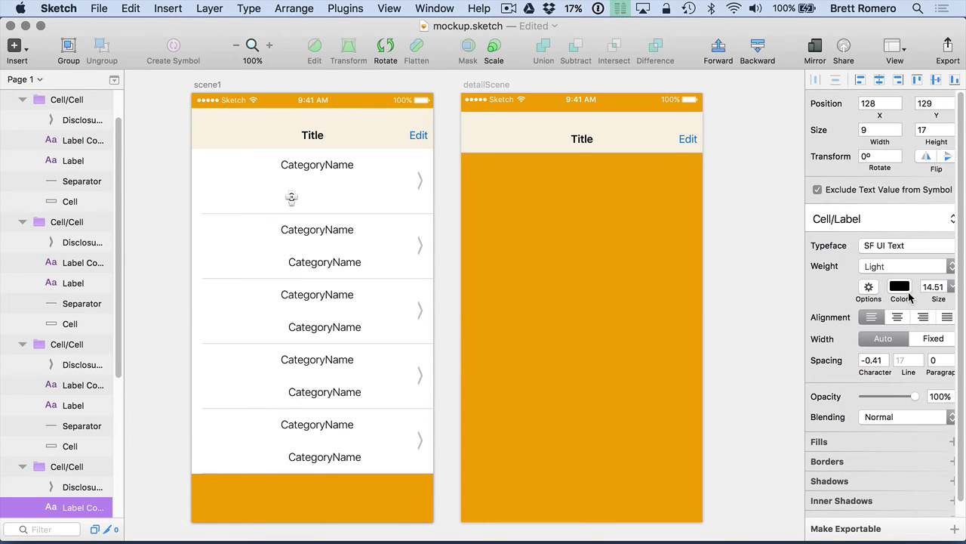
left_click(316, 266)
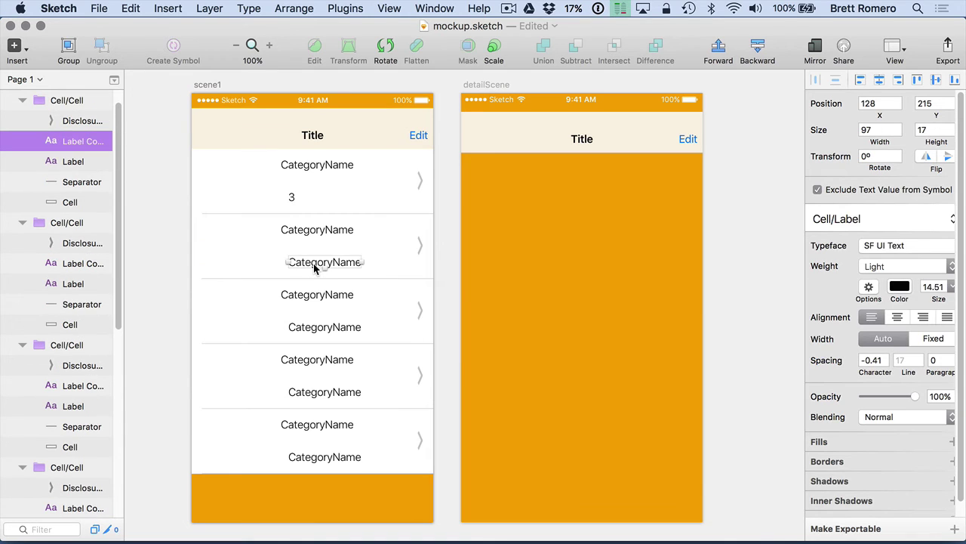
Set the font weight of the first cell's CategoryName label to Heavy.
left_click(293, 200)
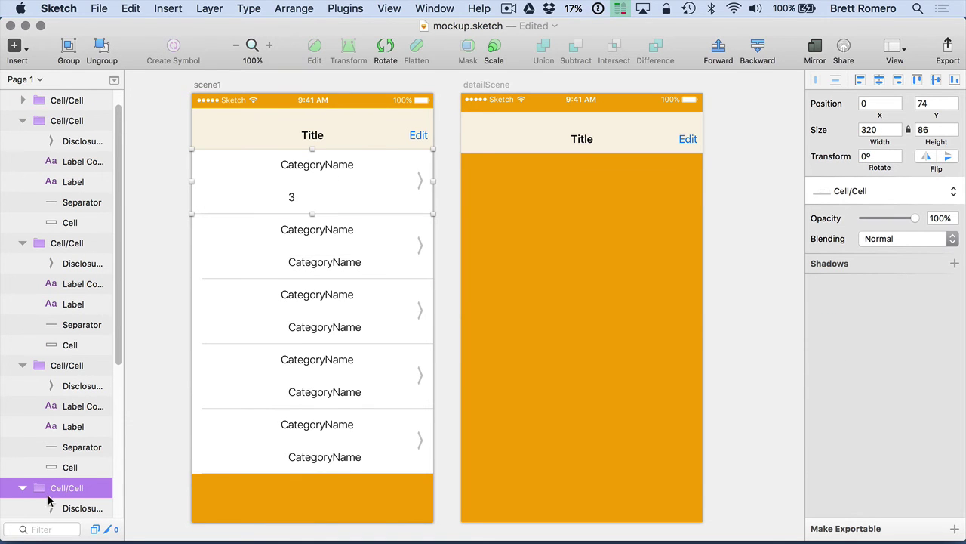
scroll(49, 499, "down", 3)
scroll(49, 500, "down", 2)
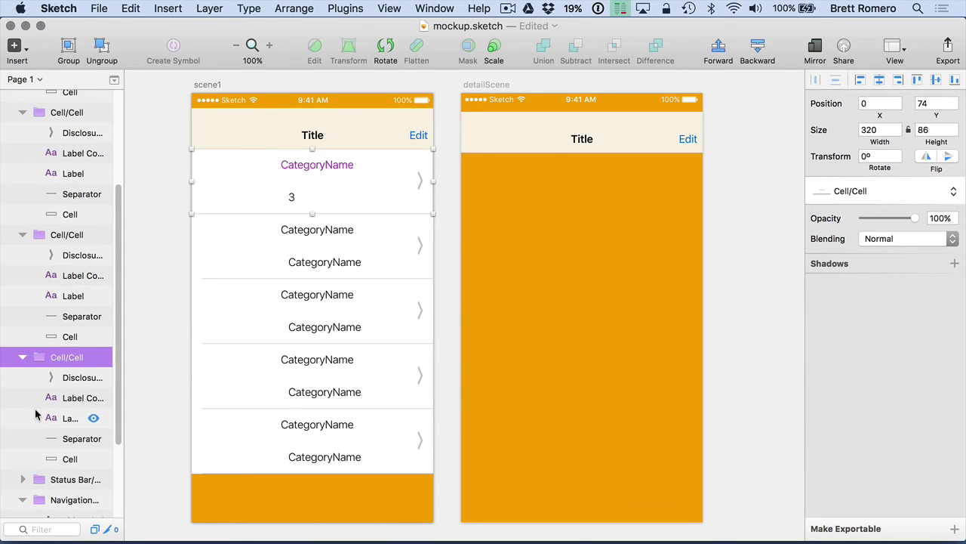
left_click(60, 420)
left_click(66, 400)
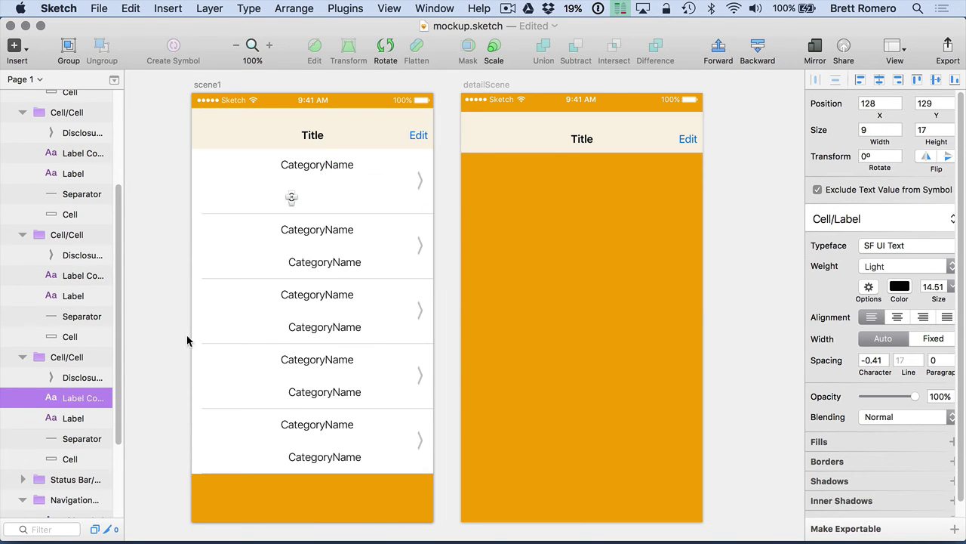
double_click(321, 166)
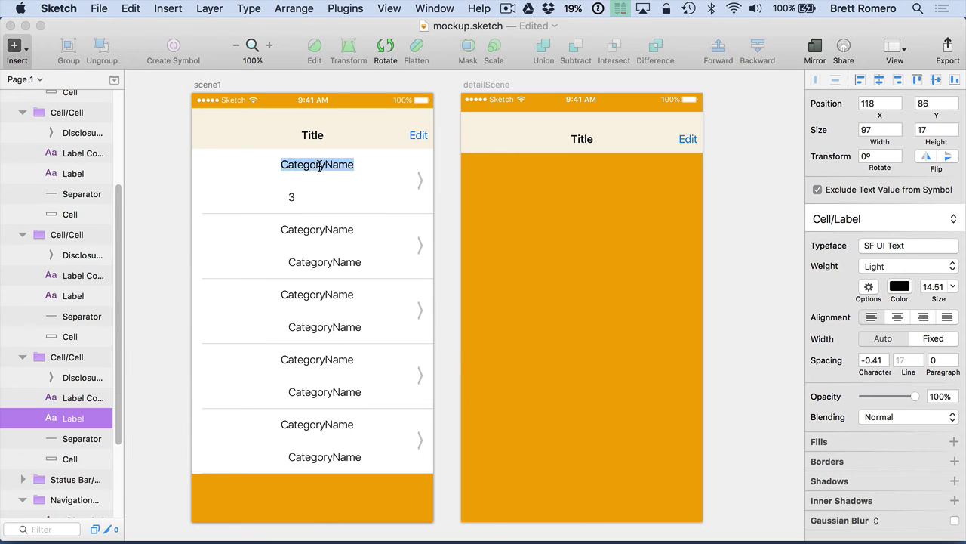
double_click(66, 418)
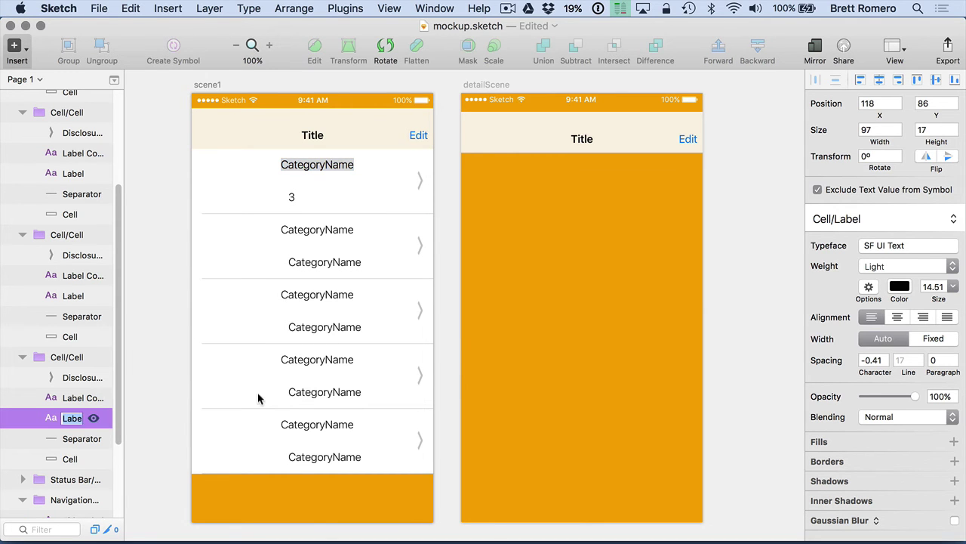
left_click(916, 264)
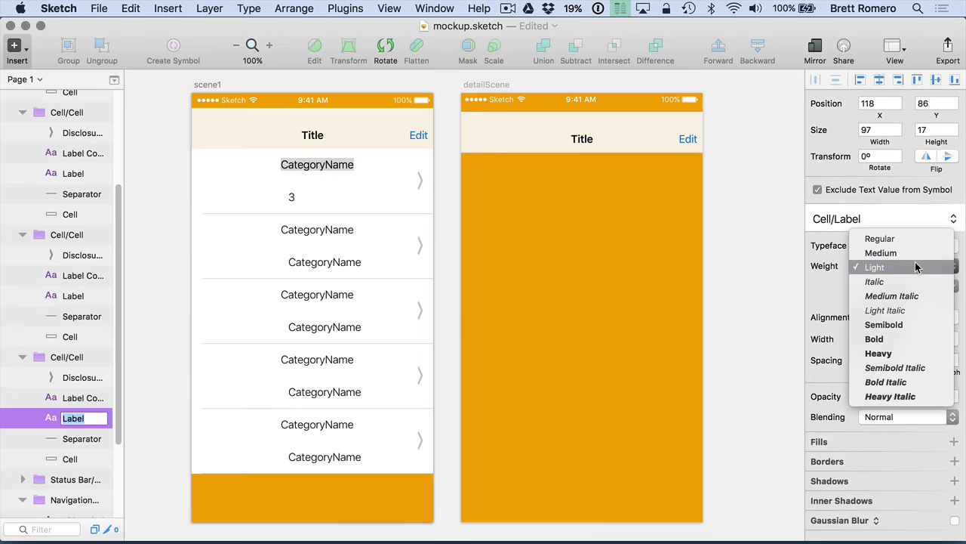
left_click(907, 351)
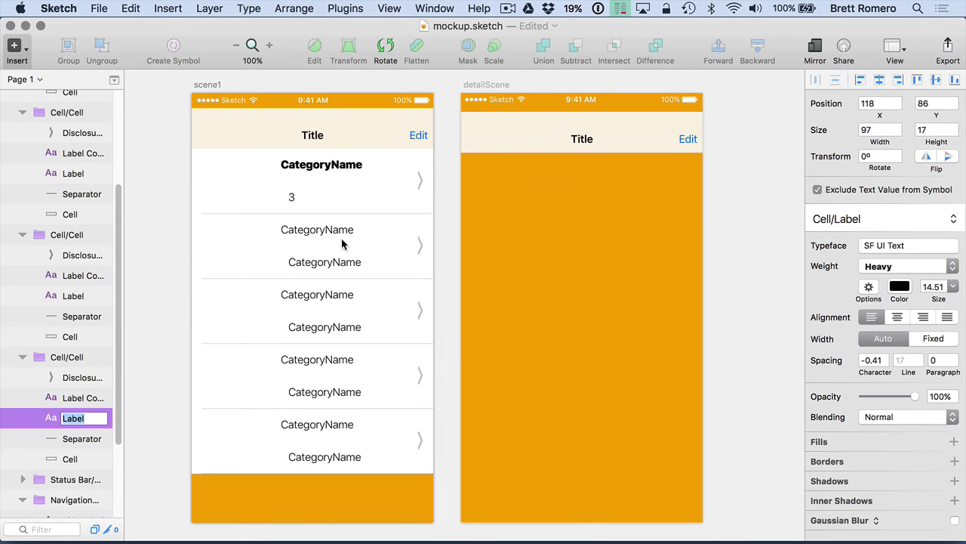
key("Escape")
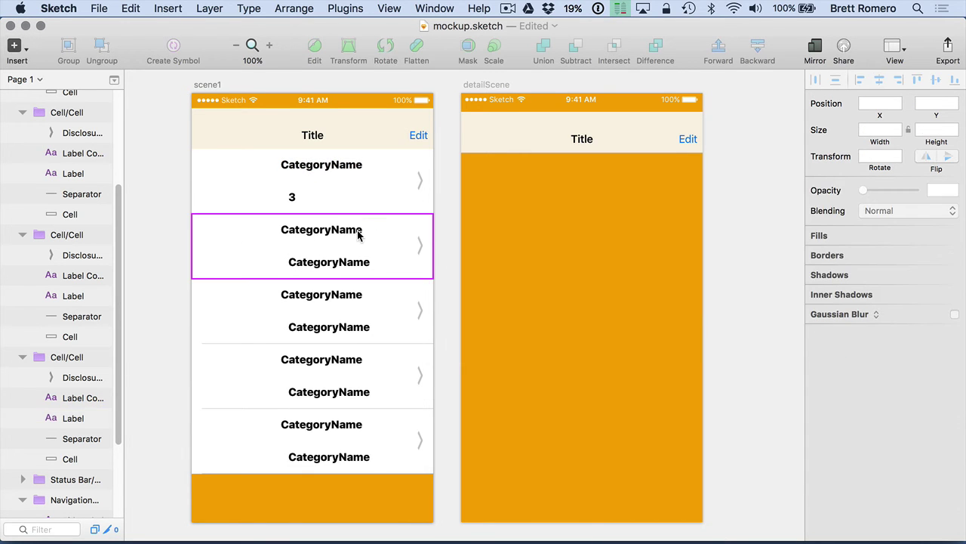
Change the font weight of the label reading 3 in the first cell to Light.
left_click(290, 201)
left_click(291, 200)
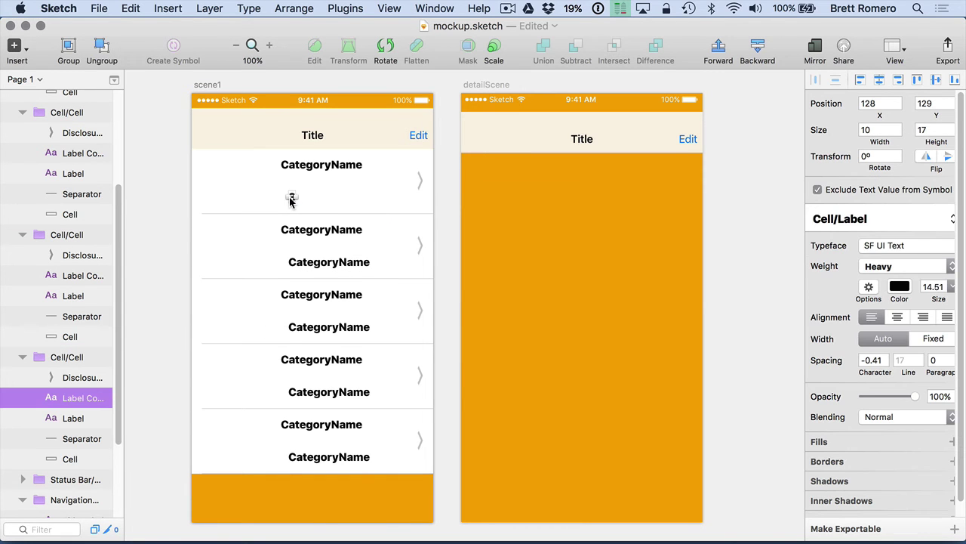
left_click(903, 266)
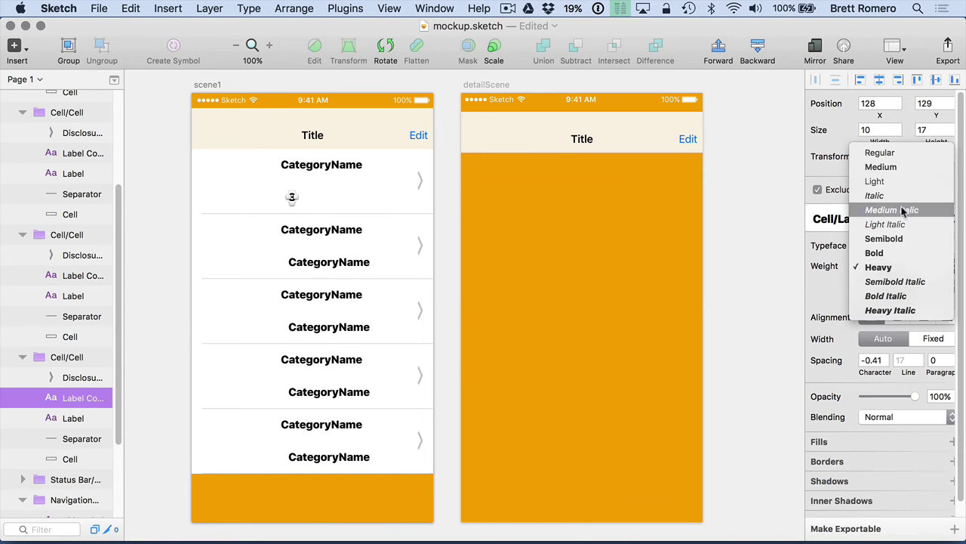
left_click(900, 183)
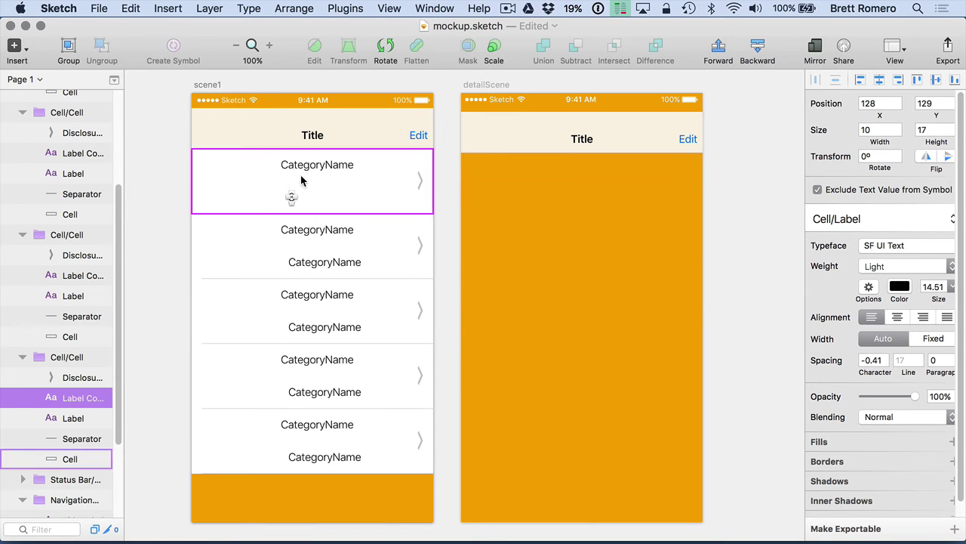
Delete the duplicated label beneath CategoryName in the second cell.
left_click(314, 269)
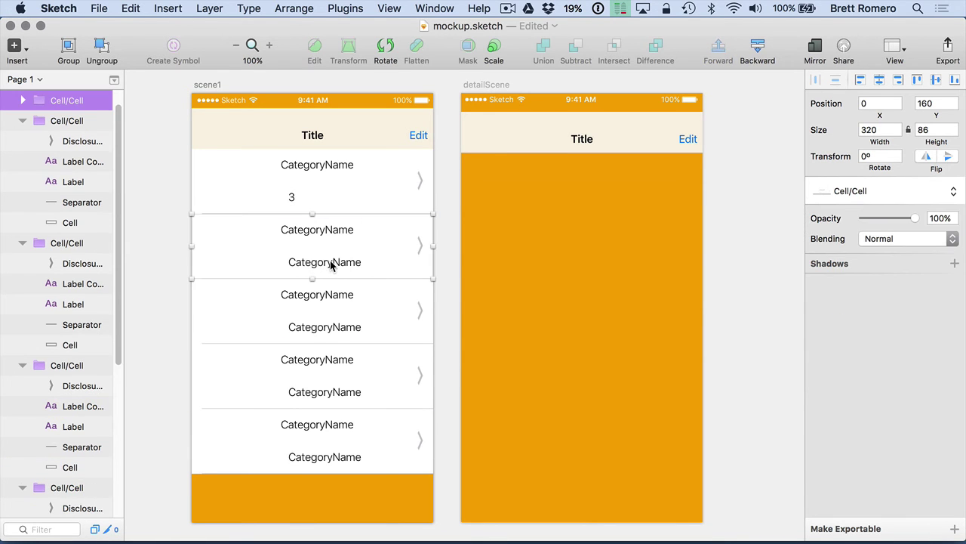
left_click(330, 264)
key("Delete")
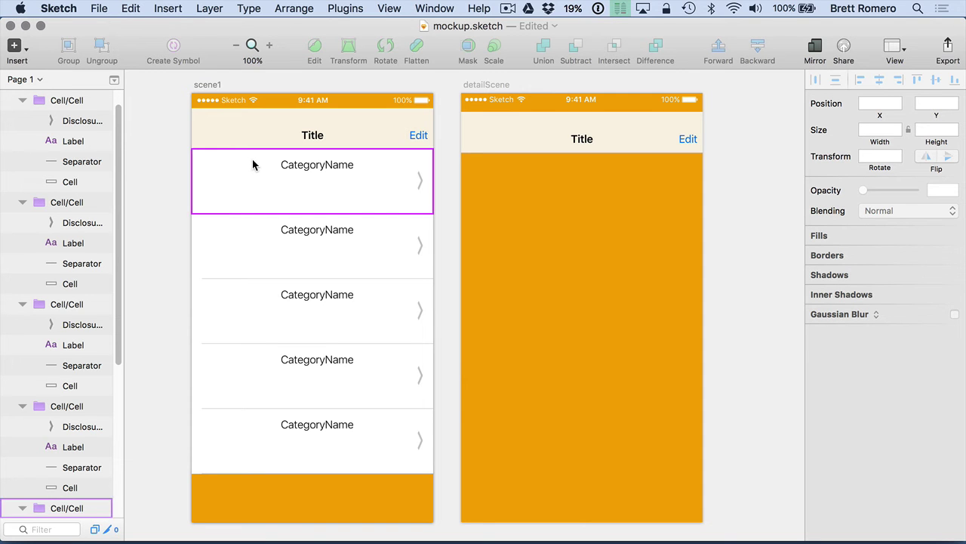
Add a separate text layer reading 5 beneath CategoryName in the first cell, at X 119, Y 129.
key("t")
left_click(281, 196)
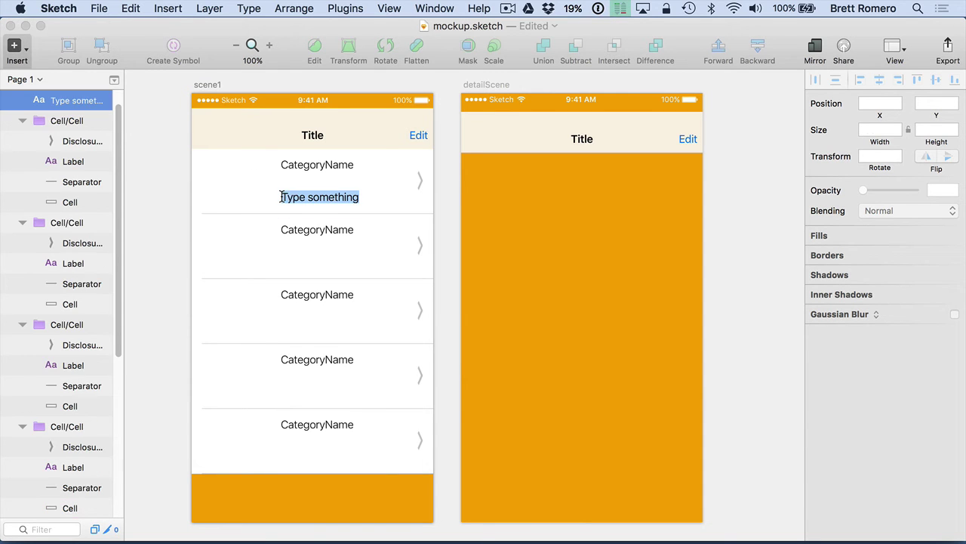
type("5")
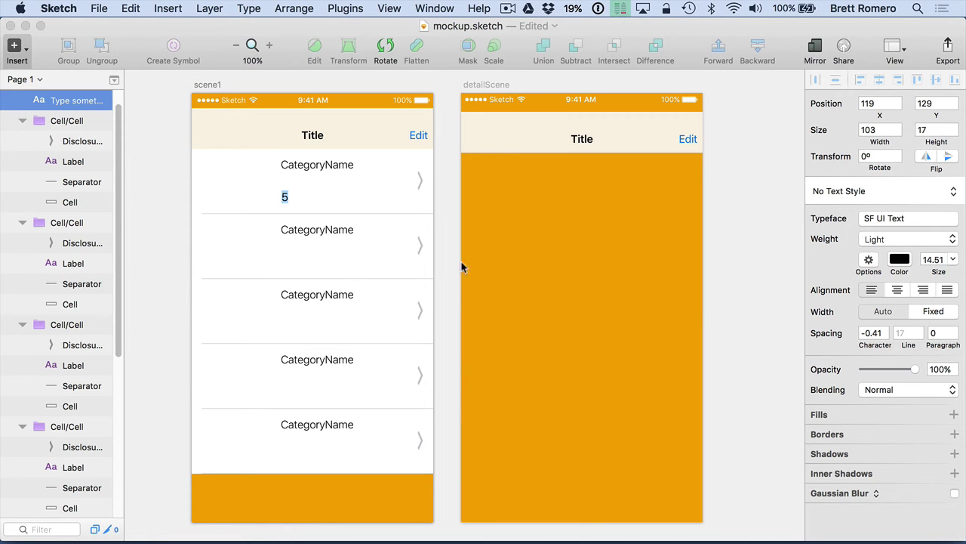
key("Escape")
Select the first cell's CategoryName label and apply the Heavy font weight to it.
left_click(323, 168)
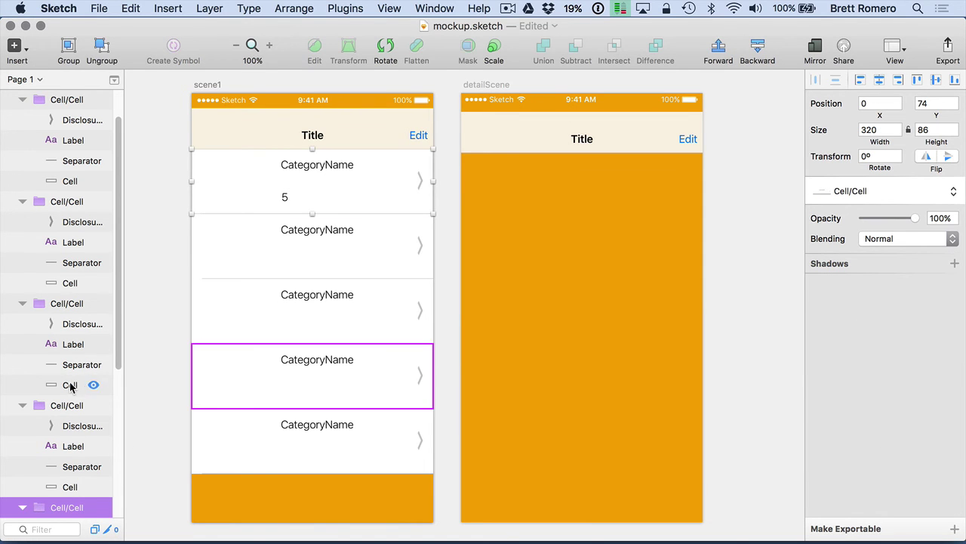
scroll(72, 378, "down", 5)
left_click(63, 343)
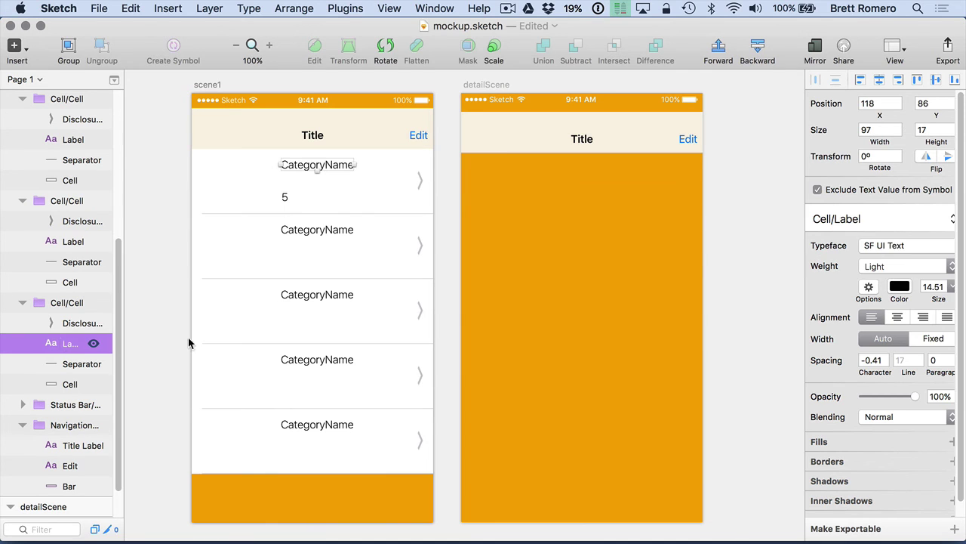
left_click(903, 266)
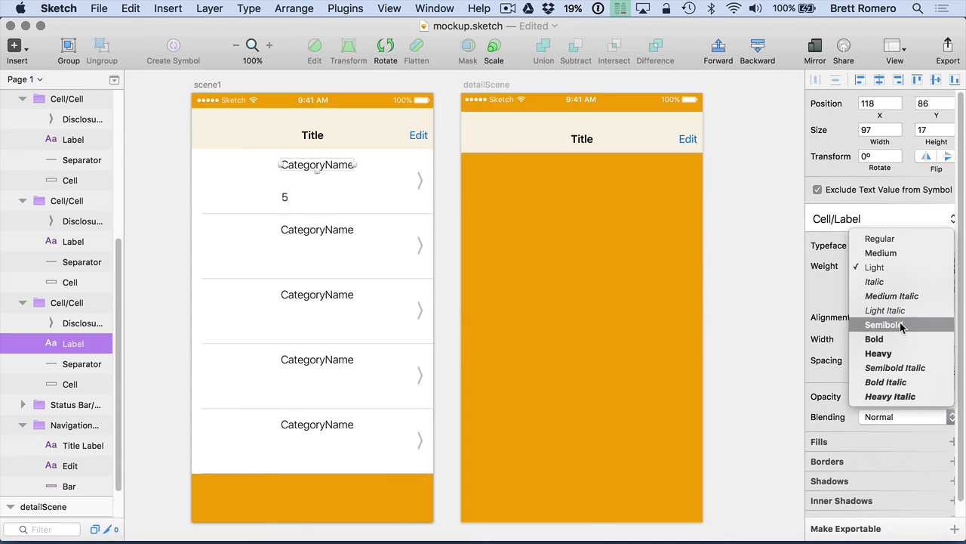
left_click(883, 340)
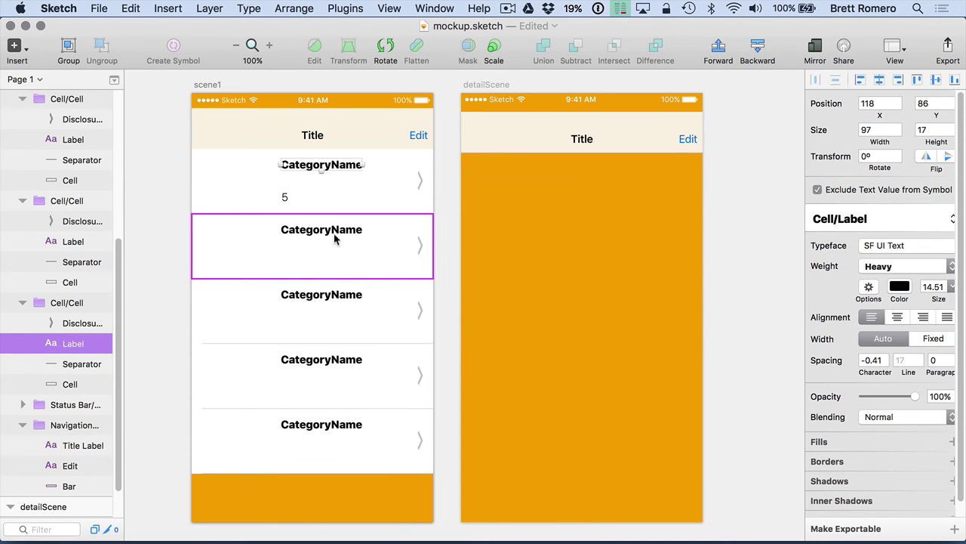
Duplicate the text layer 5 and move the copy down into the second cell, at Y 209.
left_click(284, 199)
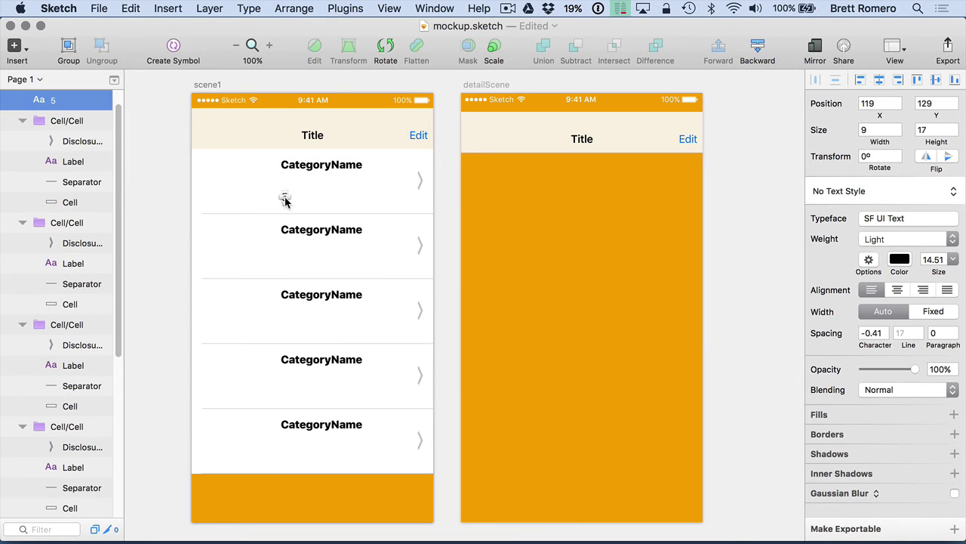
key("cmd+d")
key("shift+Down")
key("shift+Down")
key("shift+Down")
key("shift+Down")
key("shift+Down")
key("shift+Down")
key("shift+Down")
key("shift+Down")
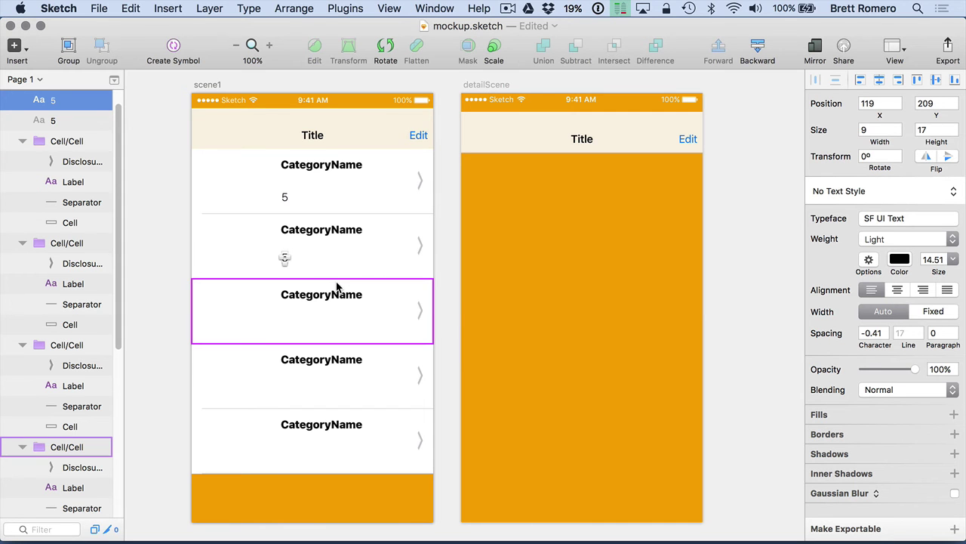
Duplicate the second cell's 5 and move the copy down into the third cell, at Y 299.
key("super+d")
key("shift+Down")
key("shift+Down")
key("shift+Down")
key("shift+Down")
key("shift+Down")
key("shift+Down")
key("shift+Down")
key("shift+Down")
key("shift+Down")
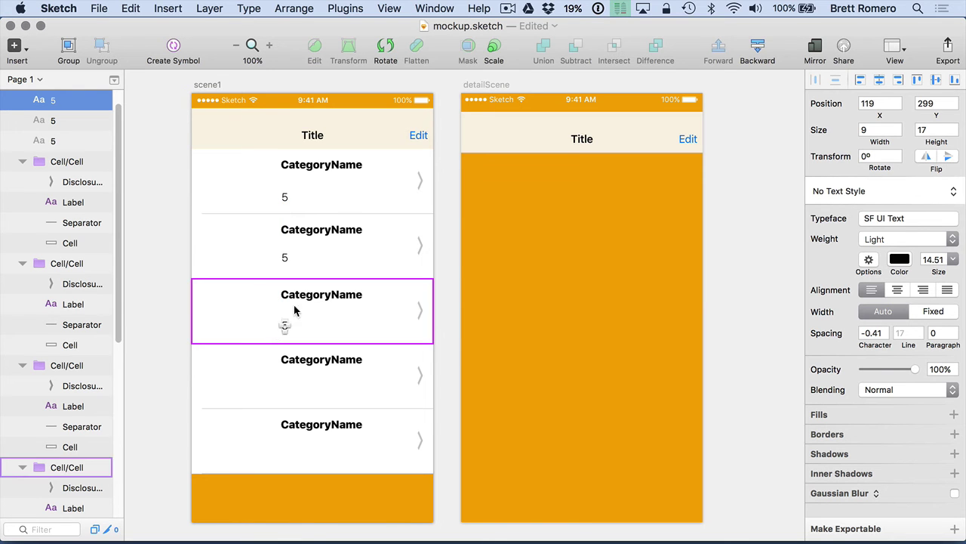
Duplicate the third cell's 5 and move the copy down into the fourth cell, at Y 389.
key("super+d")
key("shift+Down")
key("shift+Down")
key("shift+Down")
key("shift+Down")
key("shift+Down")
key("shift+Down")
key("shift+Down")
key("shift+Down")
key("shift+Down")
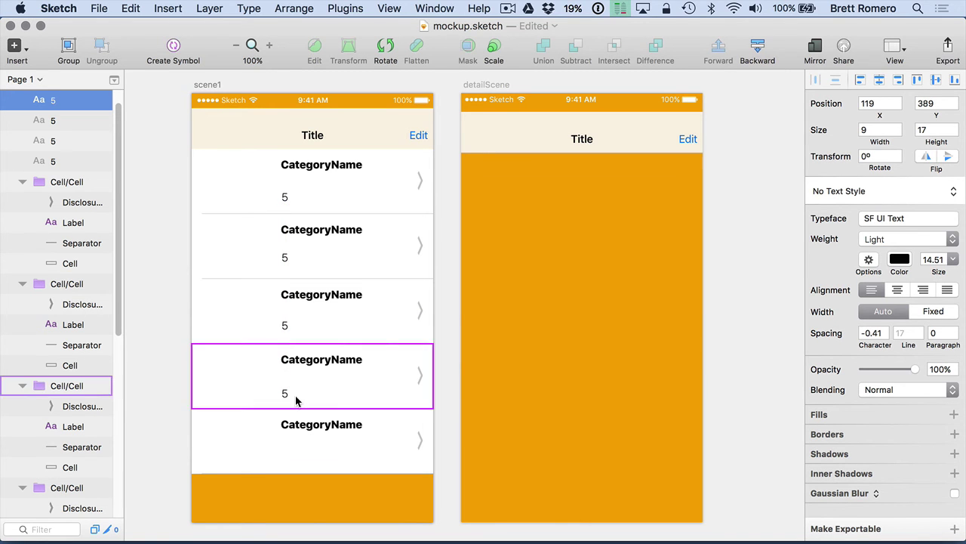
Duplicate the fourth cell's 5 and move the copy down into the fifth cell, at X 119, Y 469.
key("super+d")
key("shift+Left")
key("shift+Down")
key("shift+Down")
key("shift+Down")
key("shift+Down")
key("shift+Down")
key("shift+Down")
key("shift+Down")
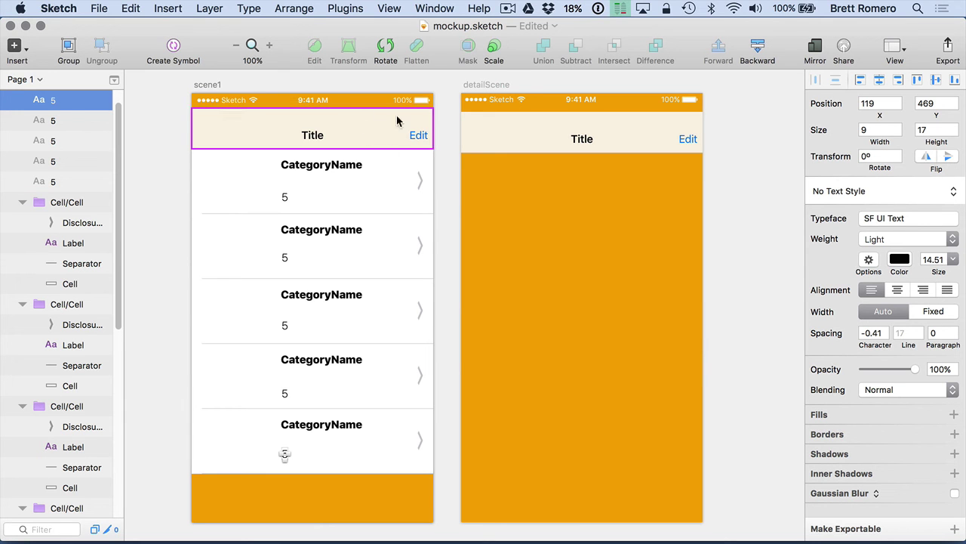
Try the Lighten blending mode on scene1's status bar, undo it, and leave the blending at Normal.
left_click(342, 103)
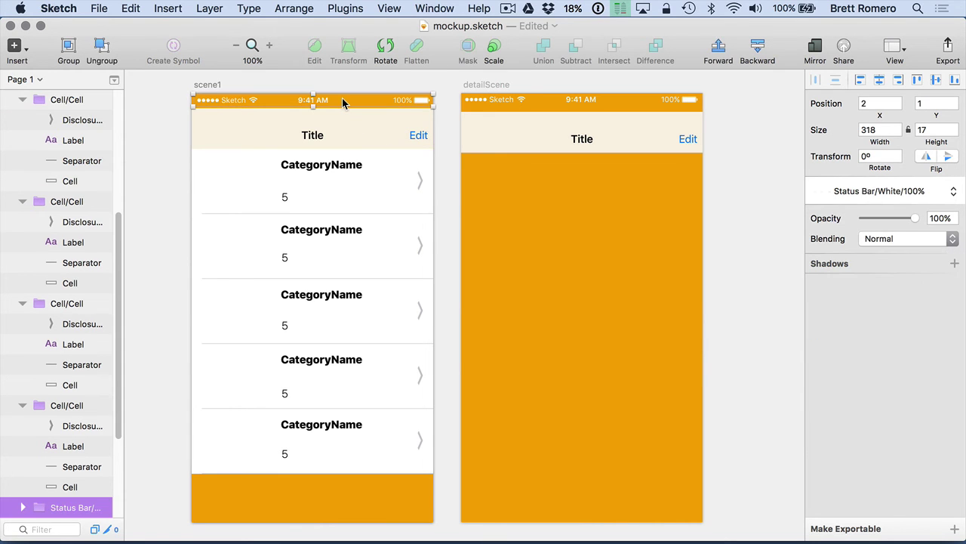
left_click(922, 238)
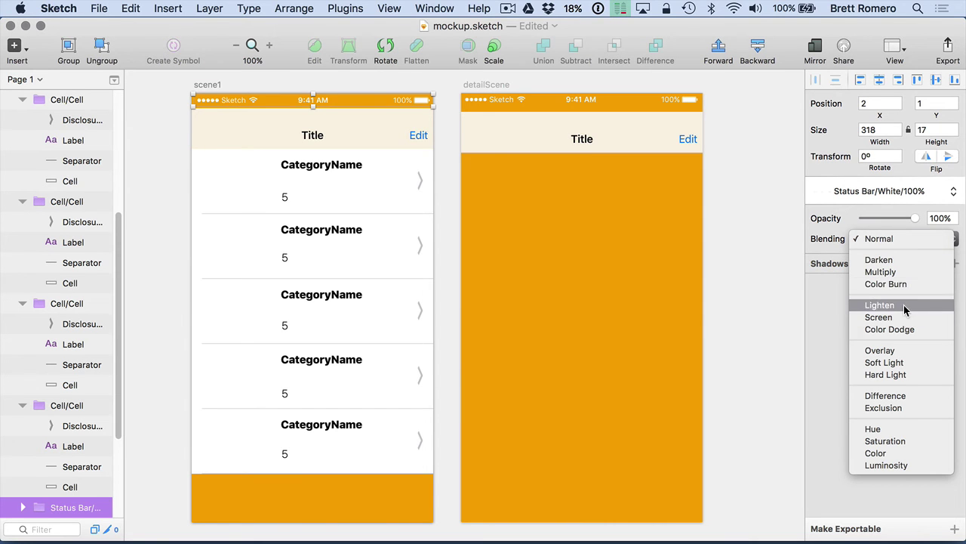
left_click(904, 304)
key("super+z")
left_click(917, 239)
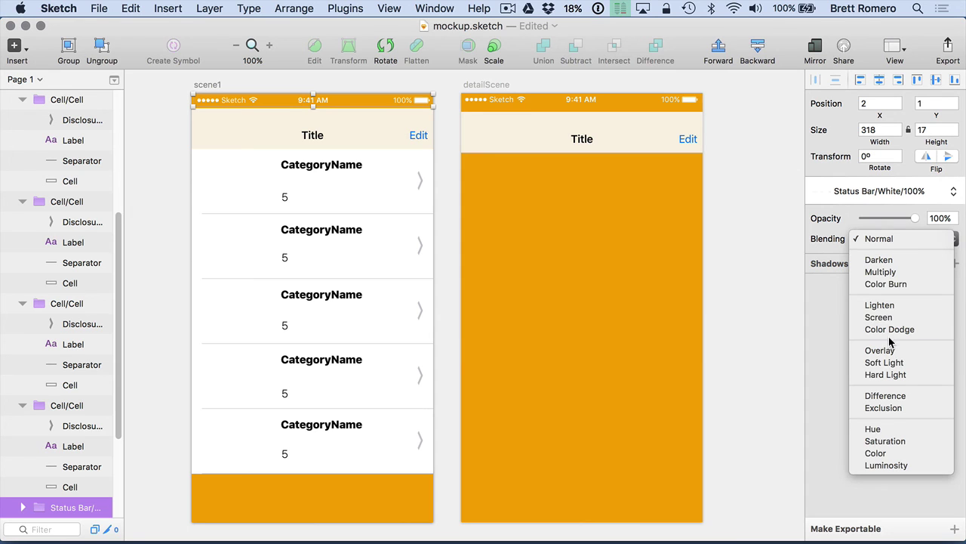
left_click(297, 101)
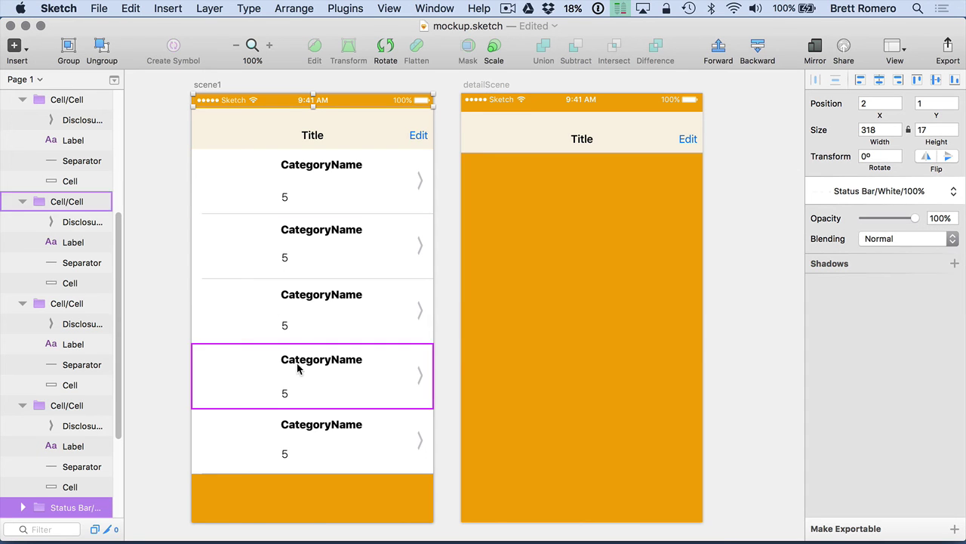
Turn off the orange background color of the scene1 artboard.
left_click(312, 496)
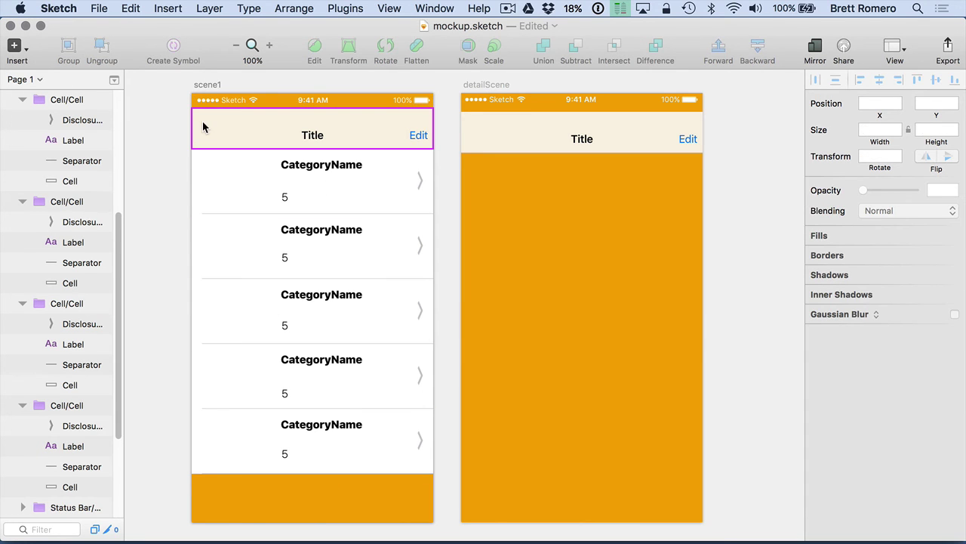
scroll(75, 203, "down", 1)
scroll(75, 204, "up", 5)
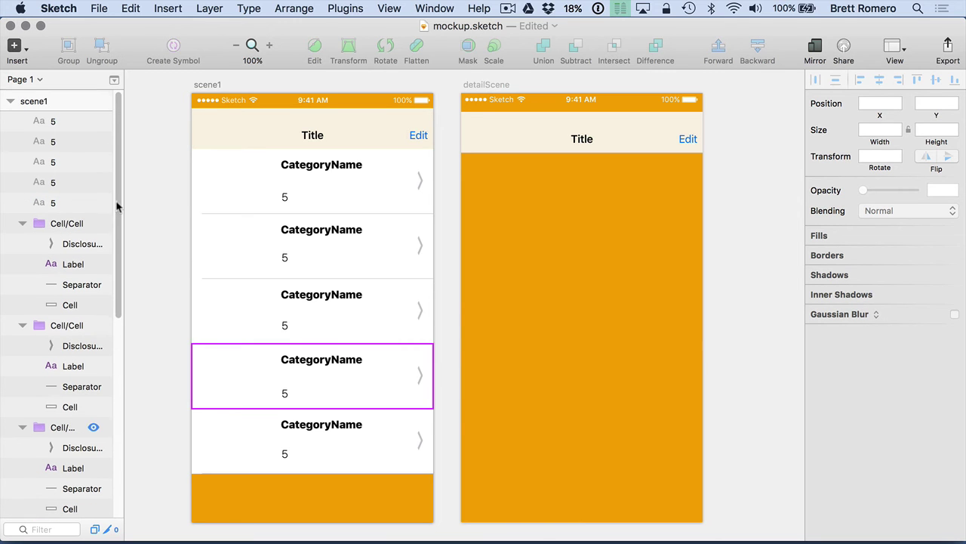
left_click(31, 101)
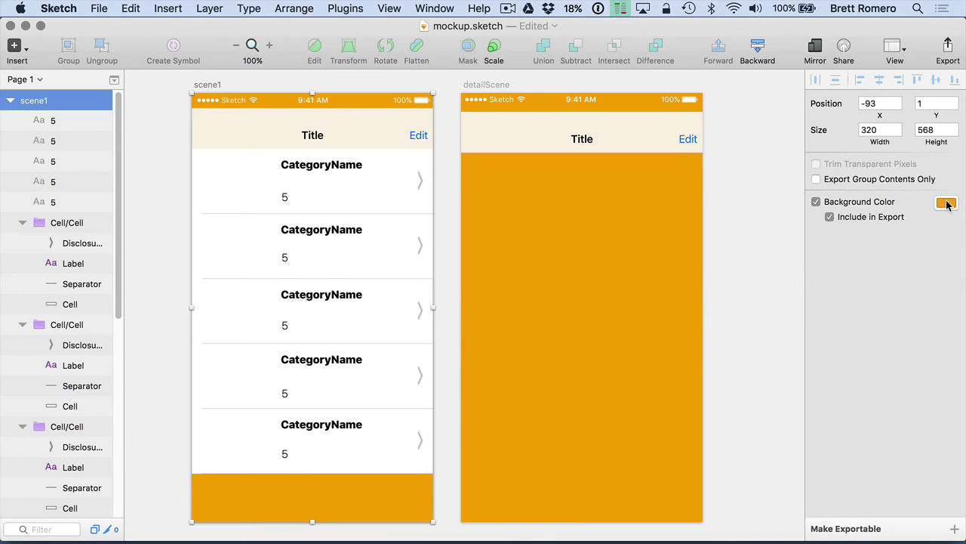
left_click(817, 202)
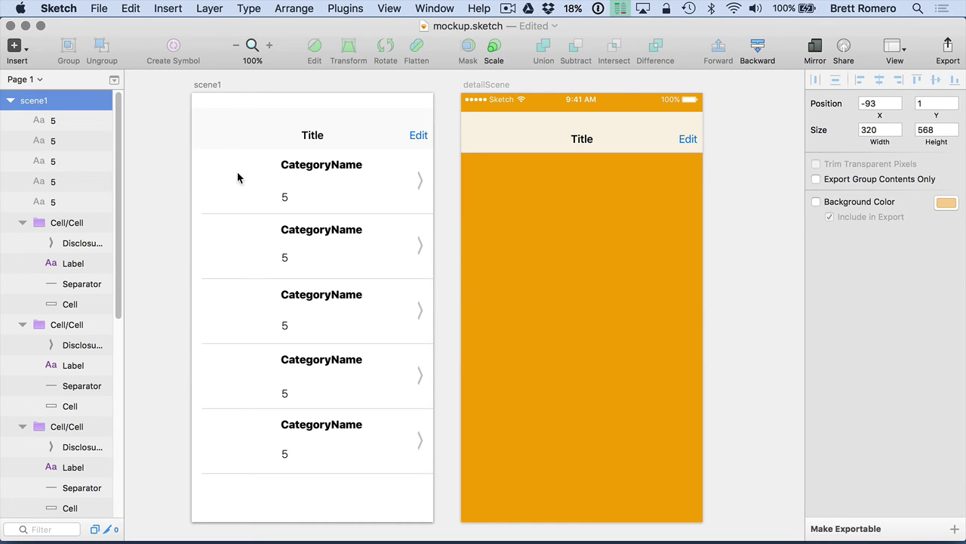
left_click(226, 100)
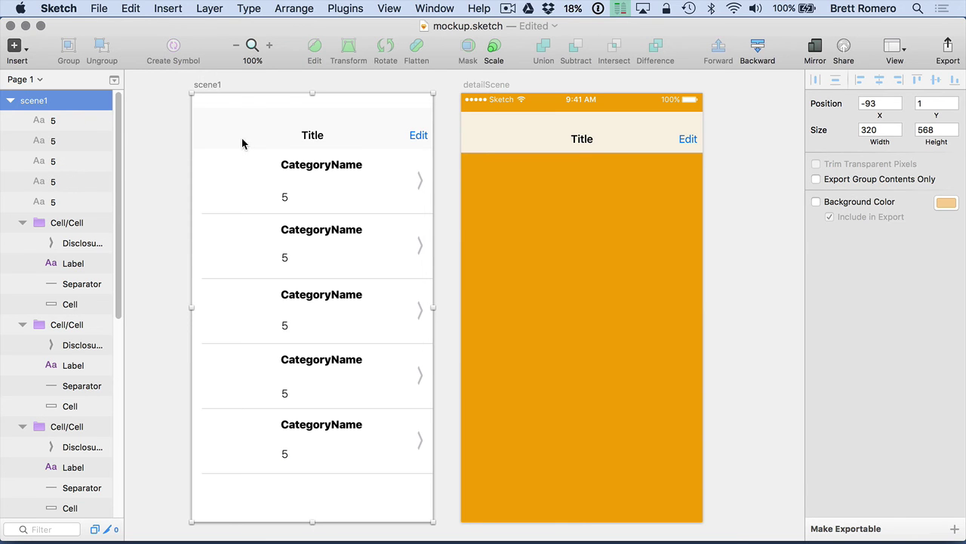
left_click(123, 6)
mouse_move(107, 7)
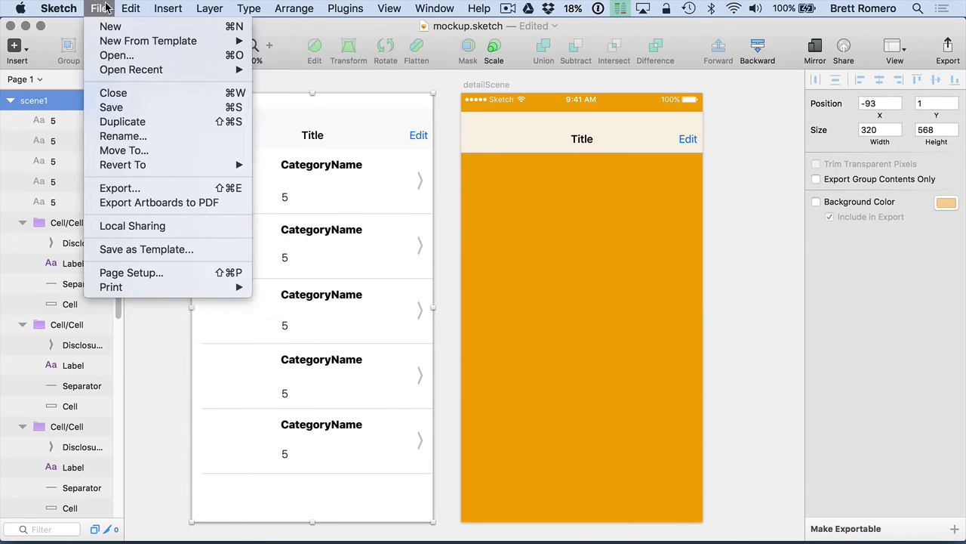
left_click(348, 123)
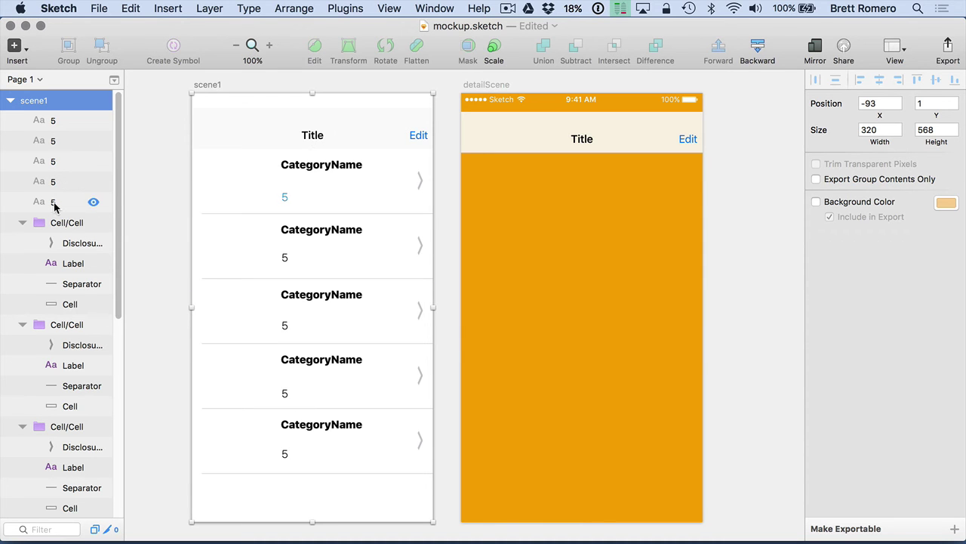
Collapse the five Cell/Cell groups in scene1's layer list.
left_click(22, 223)
left_click(23, 244)
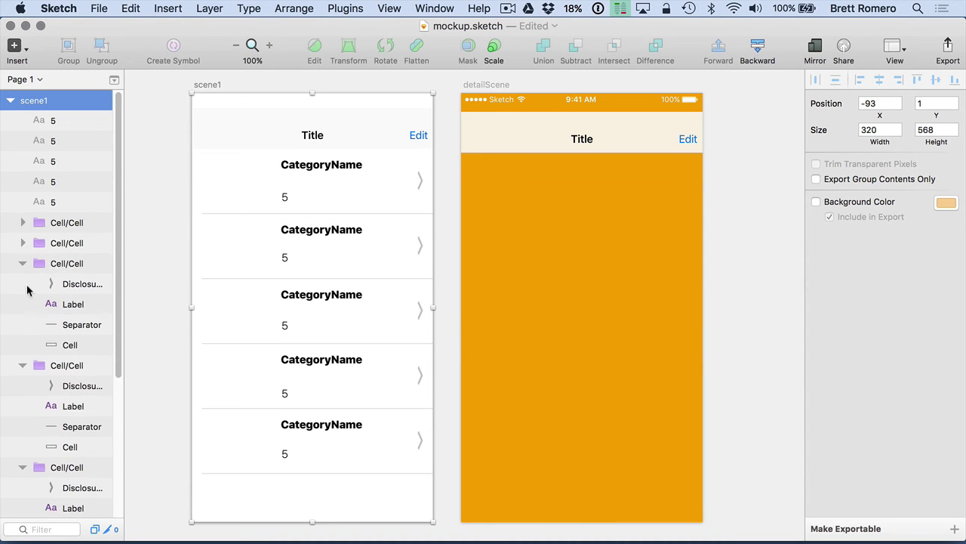
left_click(22, 263)
left_click(22, 284)
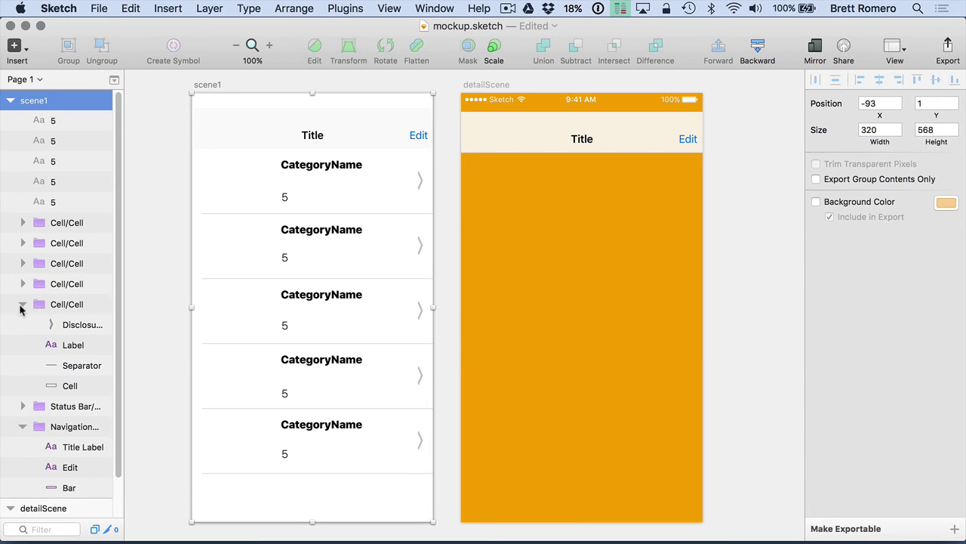
left_click(22, 304)
Stretch scene1's navigation bar upward to Y 1, giving it a height of 73.
left_click(69, 326)
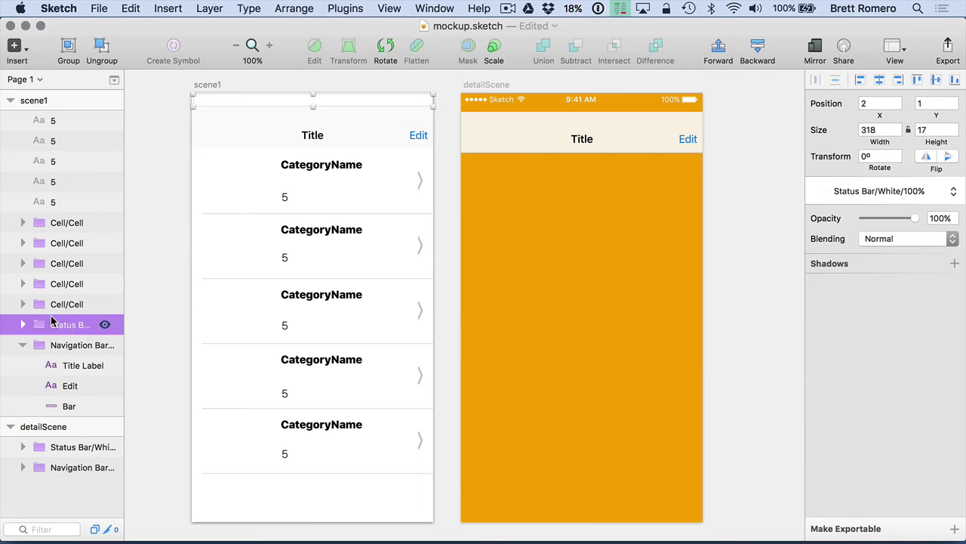
left_click(58, 345)
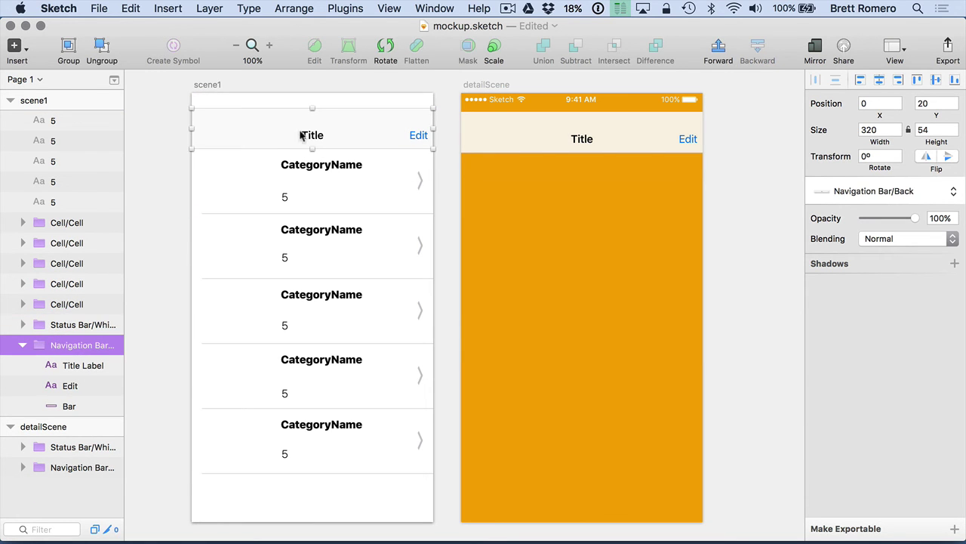
left_click_drag(314, 110, 317, 99)
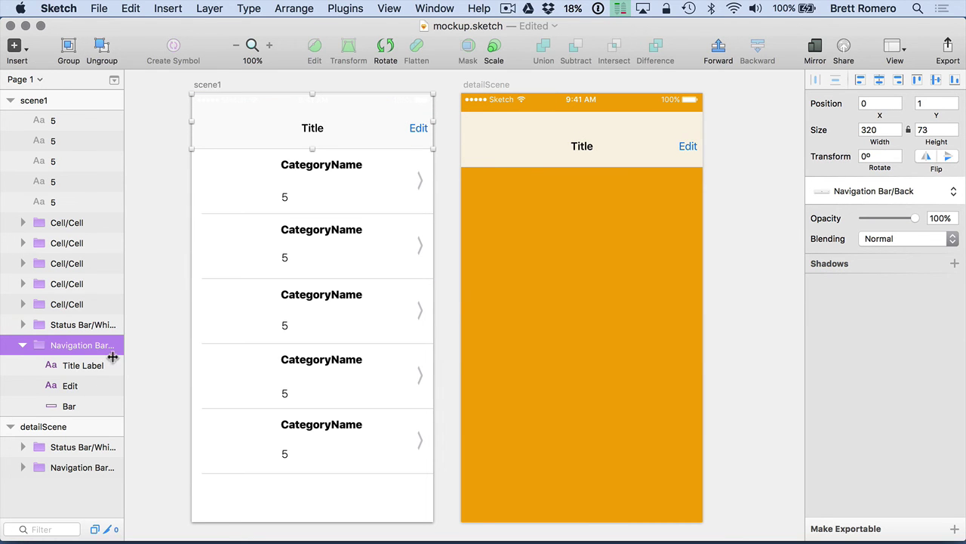
Collapse scene1's navigation bar group and delete the white status bar from scene1.
left_click(31, 345)
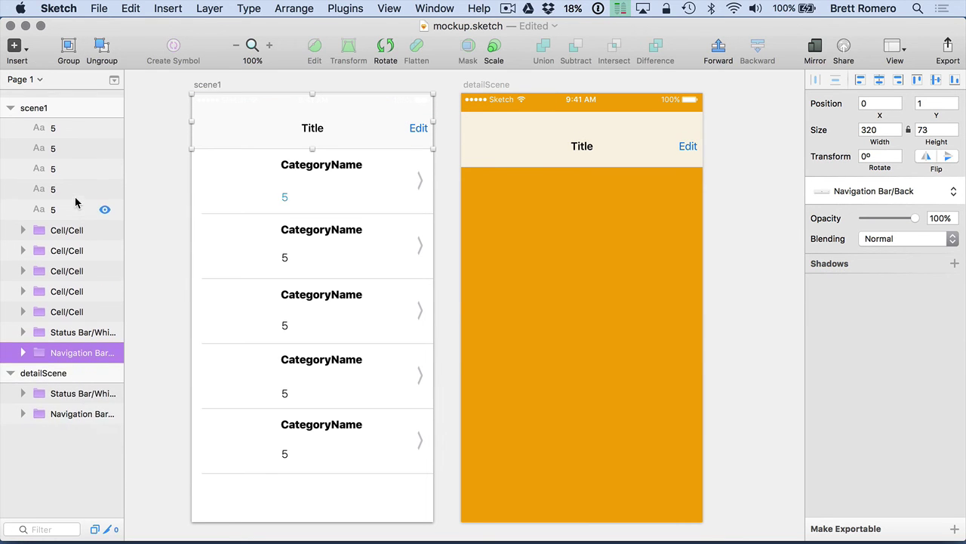
left_click(37, 325)
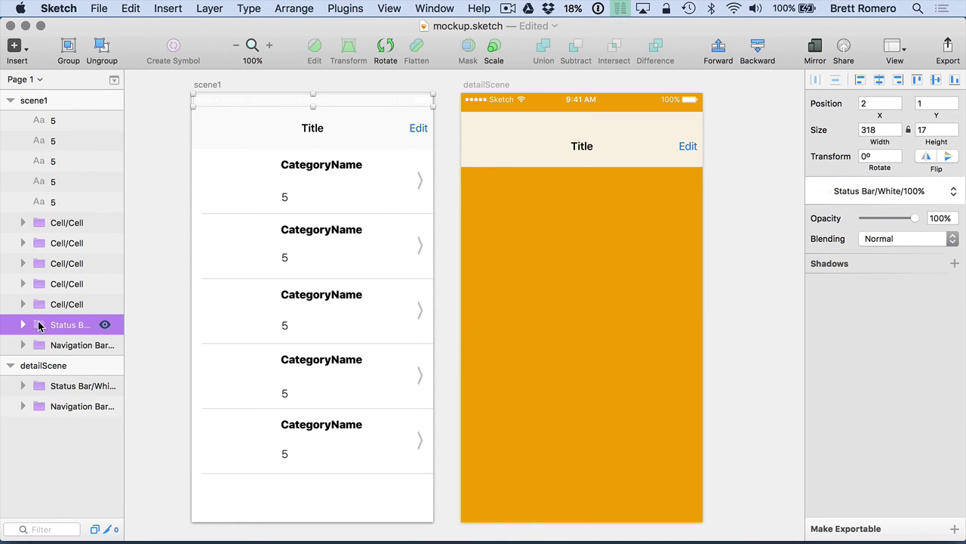
left_click(78, 345)
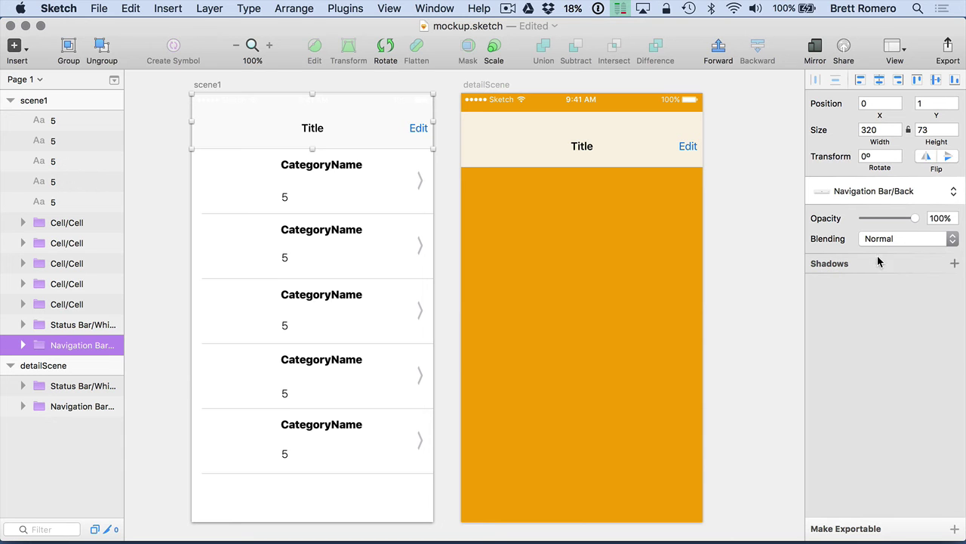
left_click(234, 101)
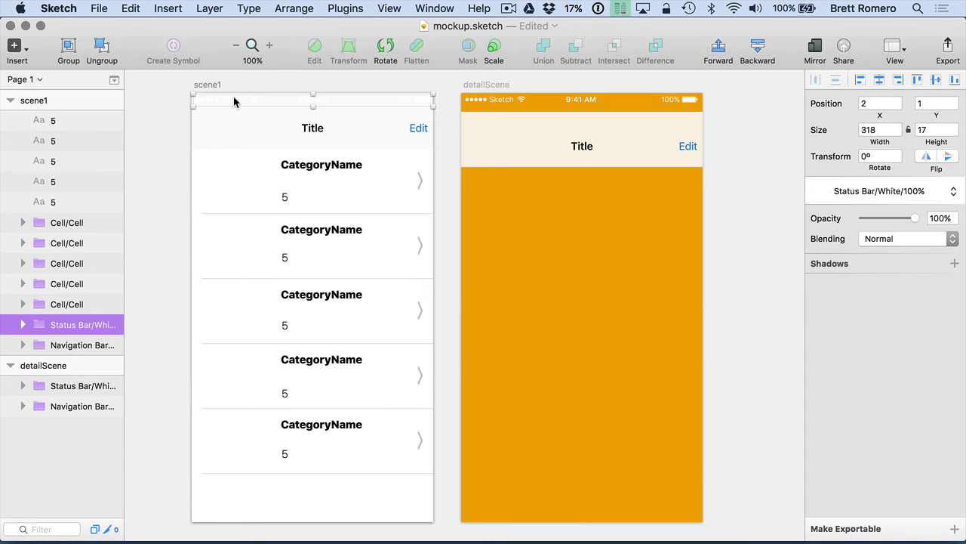
key("Delete")
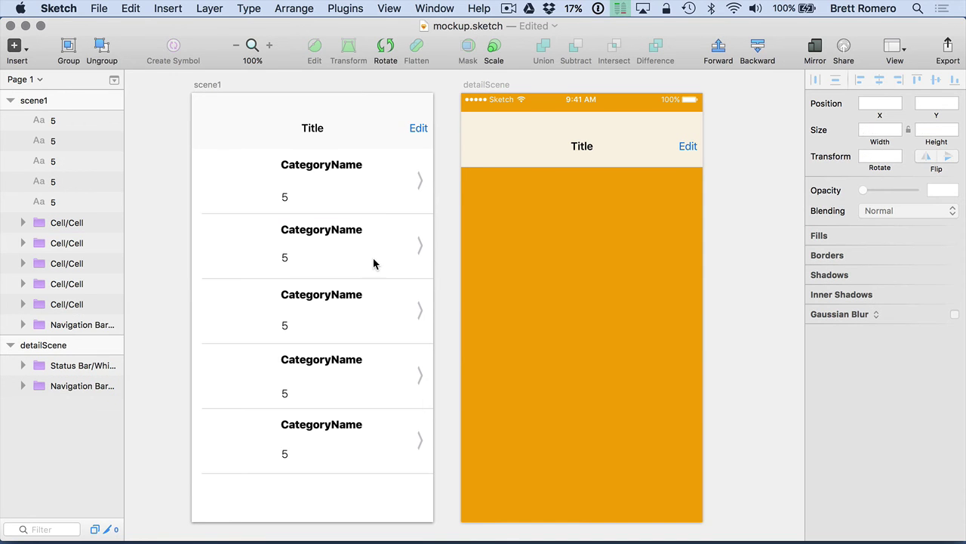
Copy the Status Bar/Black/100% symbol from the Untitled 2 document and return to mockup.sketch.
left_click(435, 8)
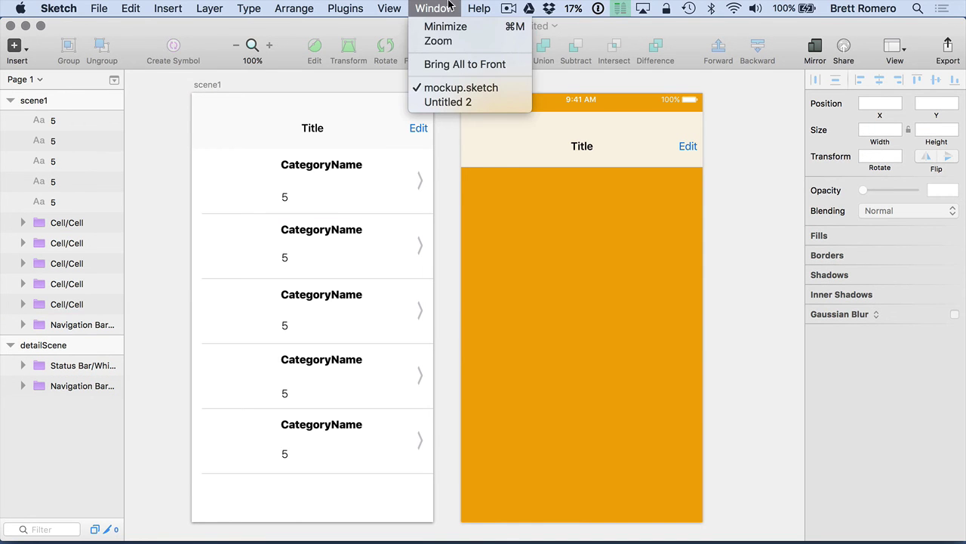
left_click(445, 99)
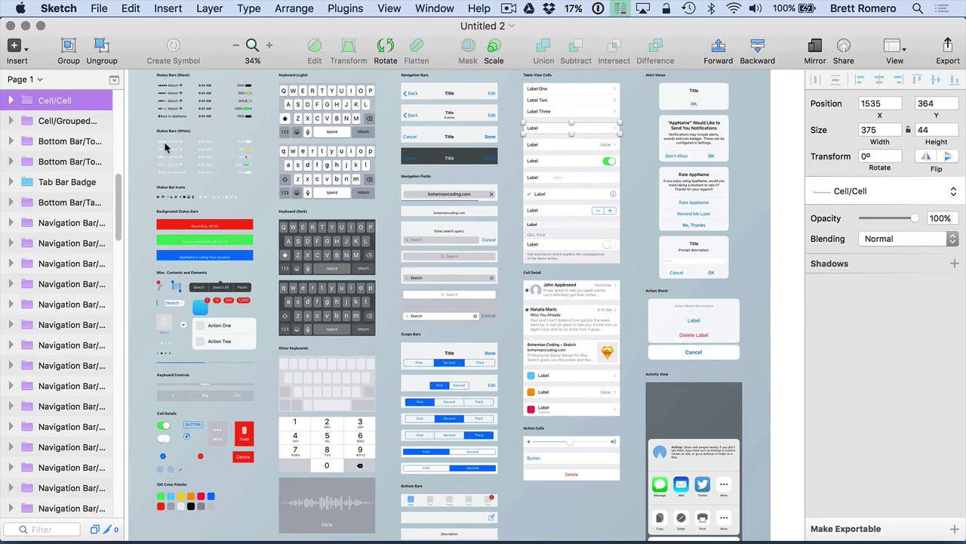
left_click(176, 91)
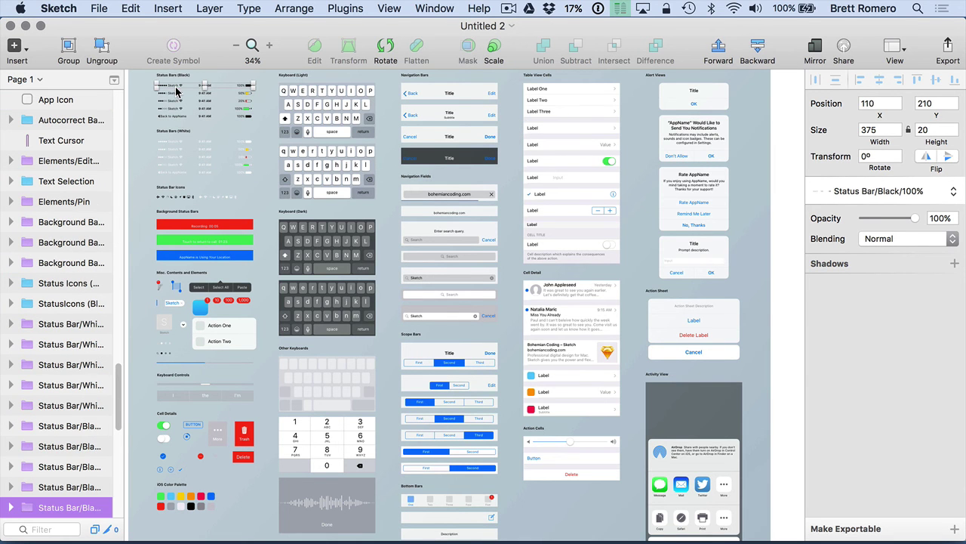
left_click(435, 8)
left_click(446, 89)
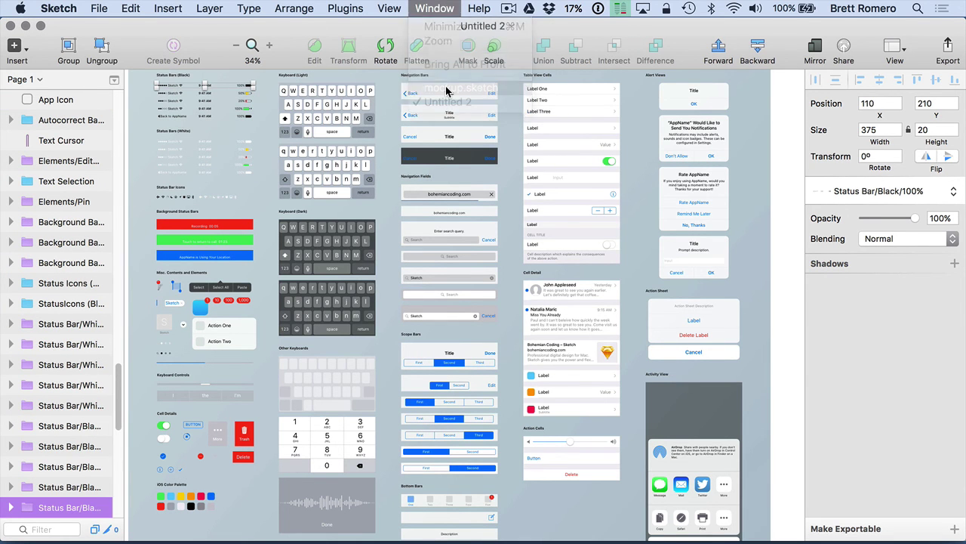
Shrink scene1's navigation bar from its upper edge to Y 24 and a height of 50.
left_click(240, 125)
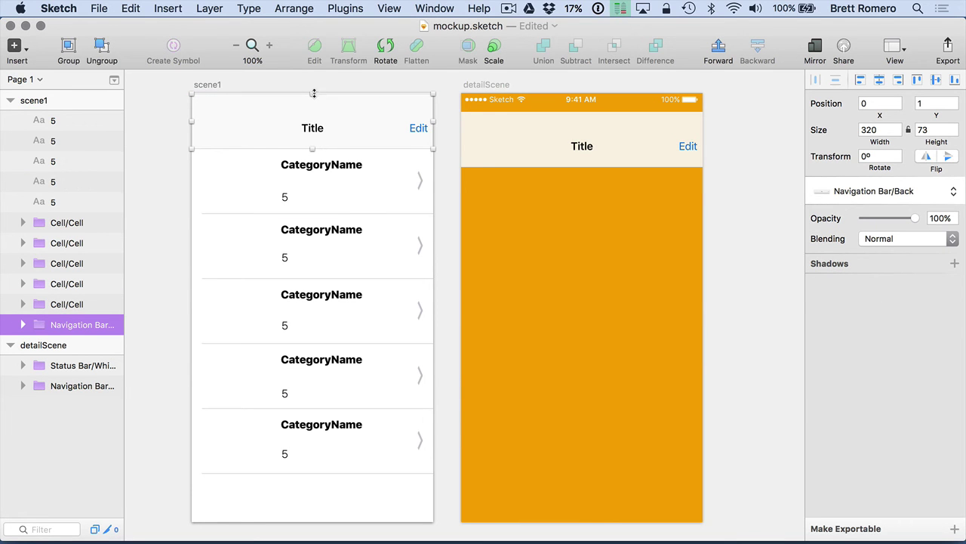
left_click_drag(313, 94, 311, 114)
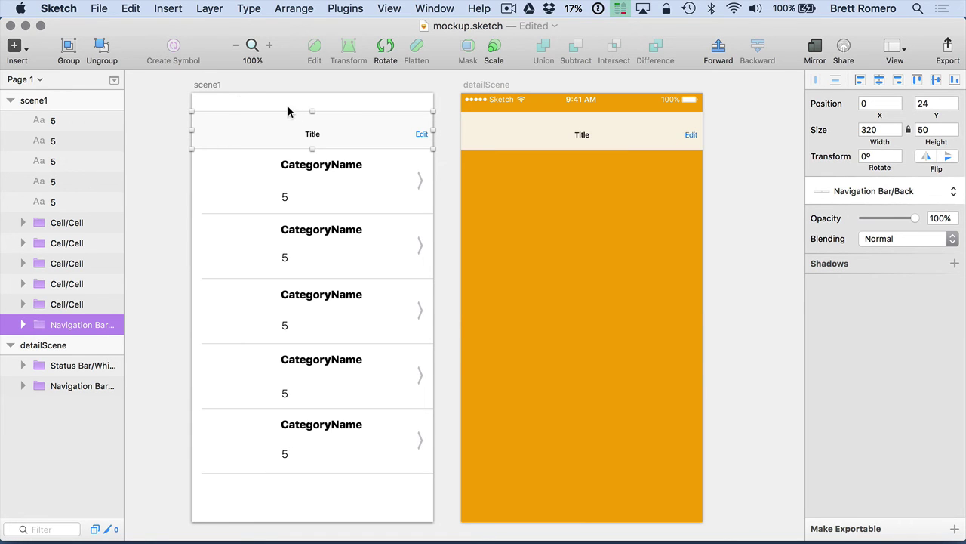
Paste the black status bar into scene1 and fit it above the navigation bar at X 2, Y 3, sized 319 by 17.
left_click(268, 111)
key("super+v")
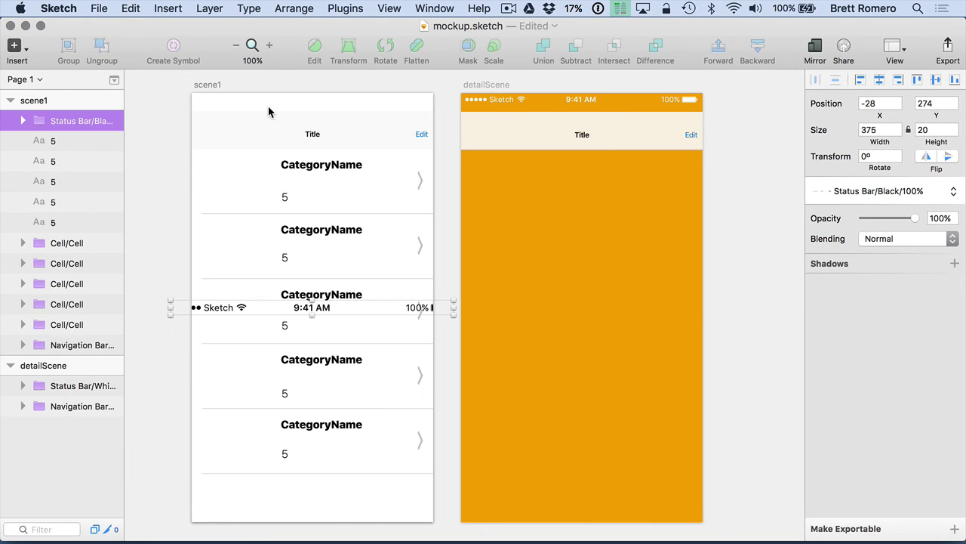
left_click_drag(183, 310, 193, 106)
left_click_drag(452, 100, 427, 113)
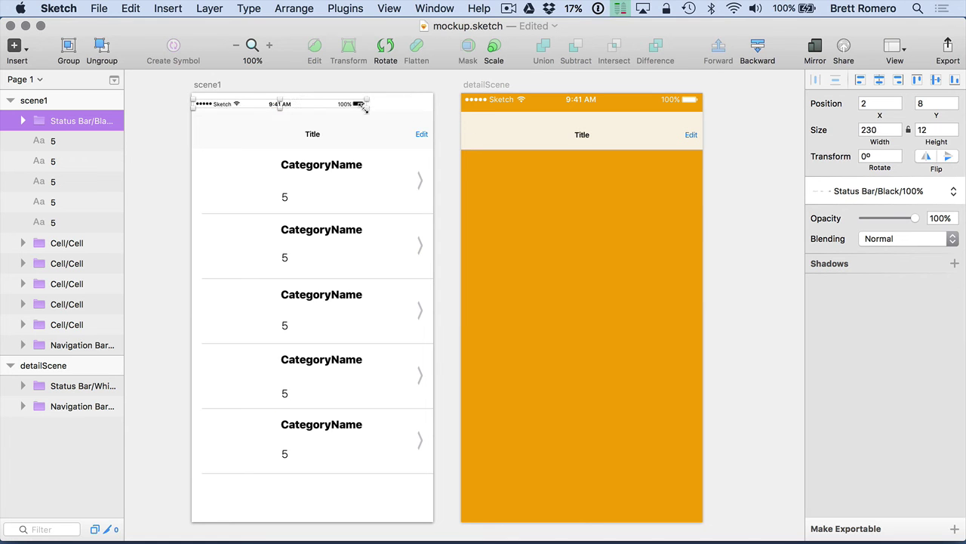
left_click_drag(365, 100, 434, 95)
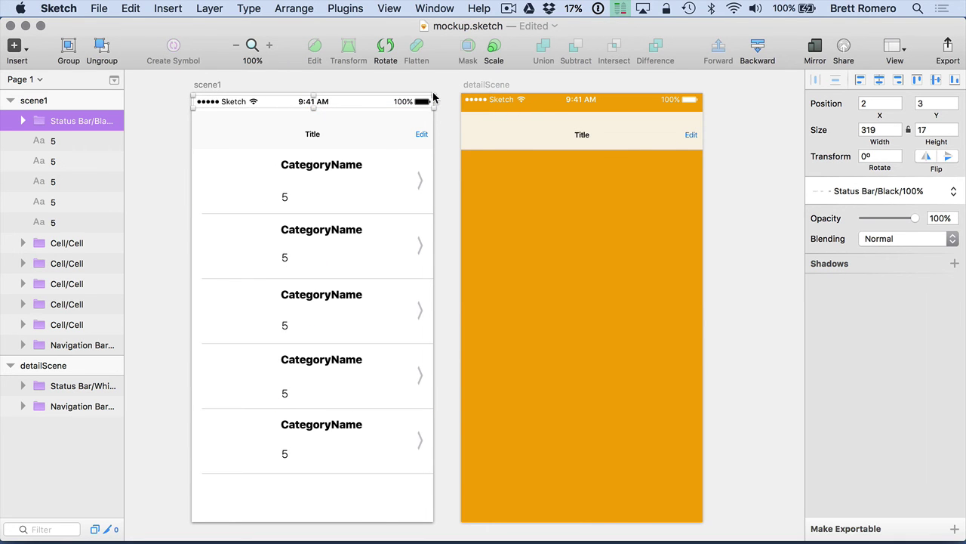
left_click(442, 130)
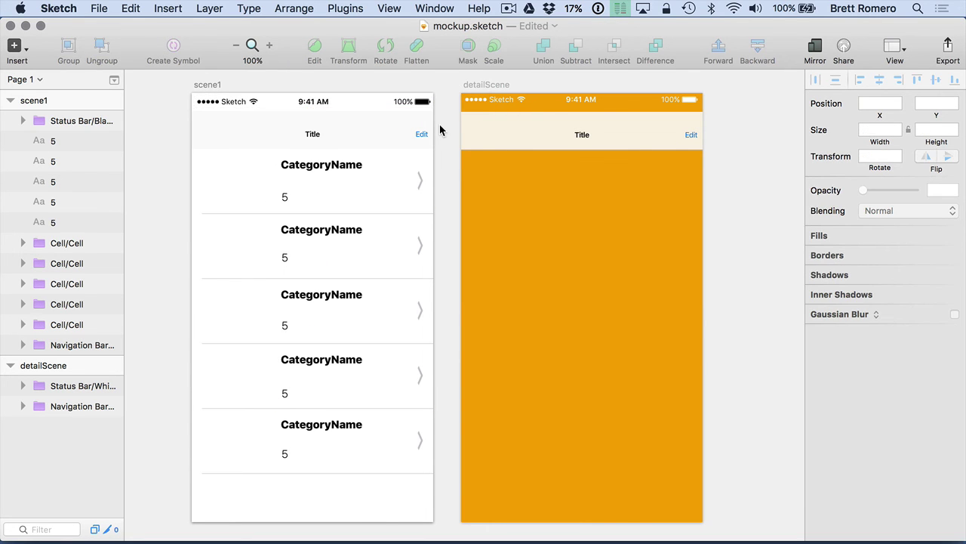
Replace detailScene's white status bar with a duplicate of scene1's black status bar, moved into the detailScene layers.
left_click(492, 104)
key("Delete")
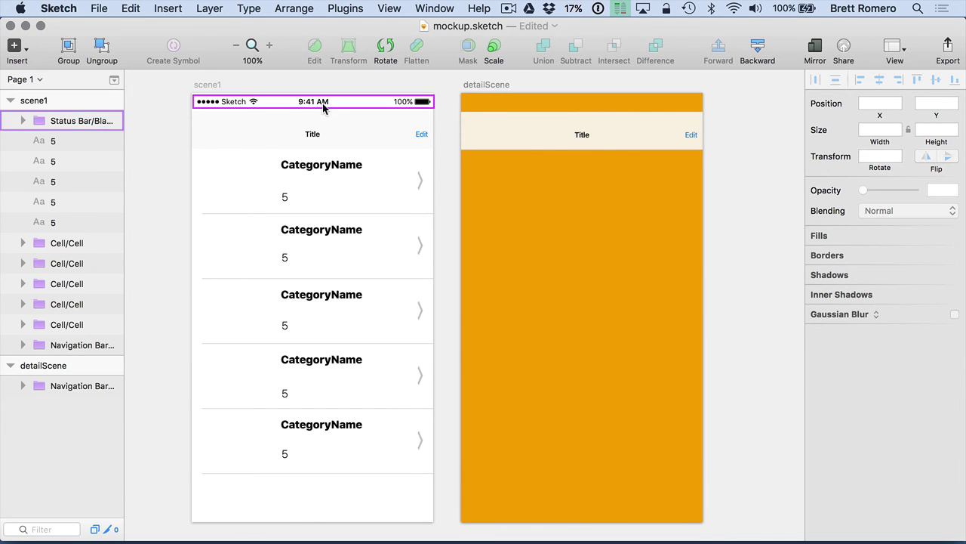
left_click(262, 106)
key("super+d")
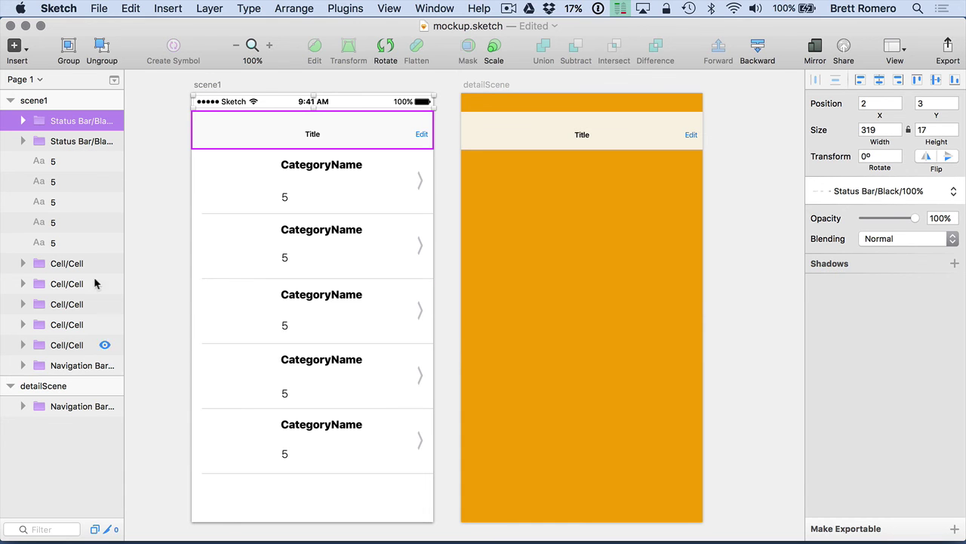
left_click(44, 143)
left_click_drag(41, 144, 36, 399)
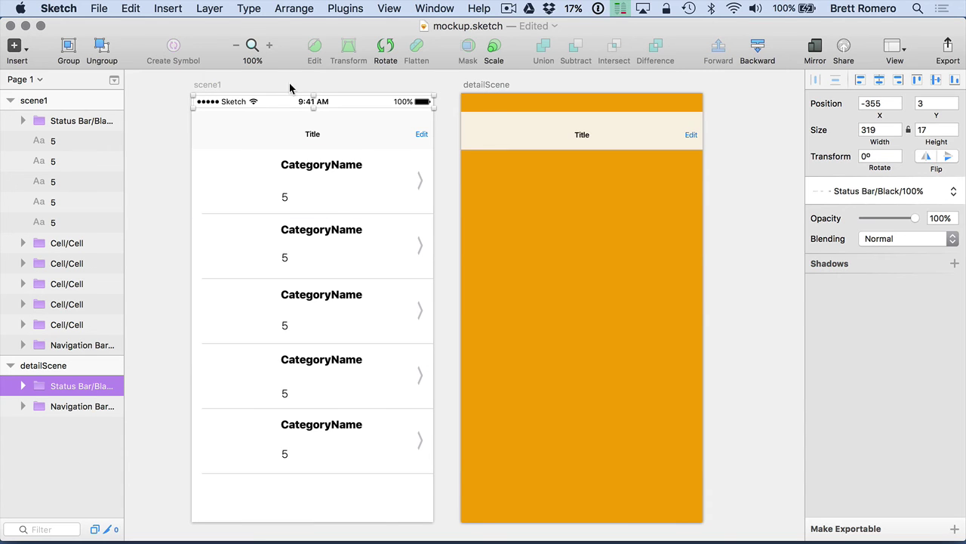
Move detailScene's black status bar across onto its artboard at X 1, Y 3.
key("shift+Right")
key("shift+Right")
key("shift+Right")
key("shift+Right")
key("shift+Right")
key("shift+Right")
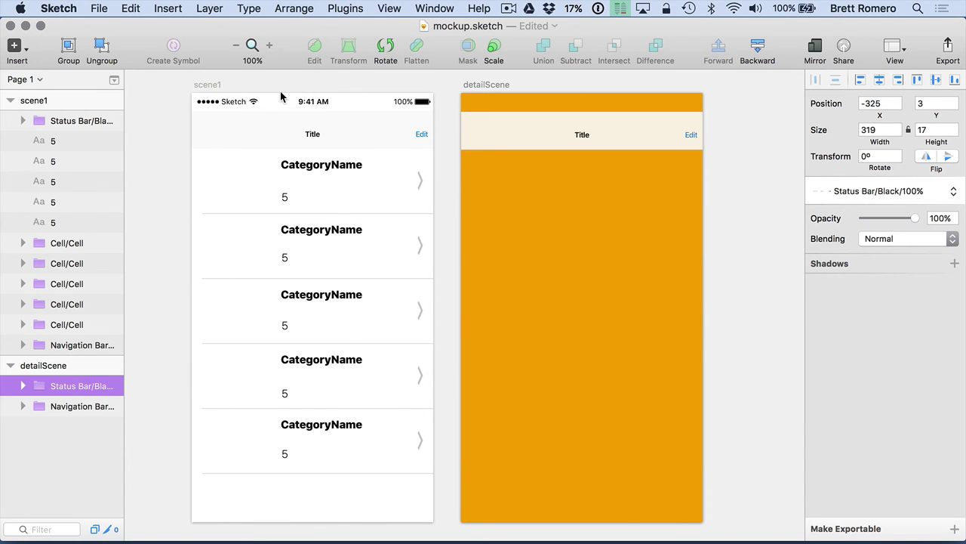
key("shift+Right")
key("shift+Right")
key("shift+Right")
key("shift+Right")
key("shift+Right")
key("shift+Right")
key("shift+Right")
key("shift+Right")
key("shift+Right")
key("shift+Right")
key("shift+Right")
key("shift+Right")
key("shift+Right")
key("shift+Right")
key("shift+Right")
key("shift+Right")
key("shift+Right")
key("shift+Right")
key("shift+Right")
key("shift+Right")
key("shift+Right")
key("shift+Right")
key("shift+Right")
key("shift+Right")
key("shift+Right")
key("shift+Right")
key("shift+Right")
key("shift+Right")
key("shift+Right")
key("shift+Right")
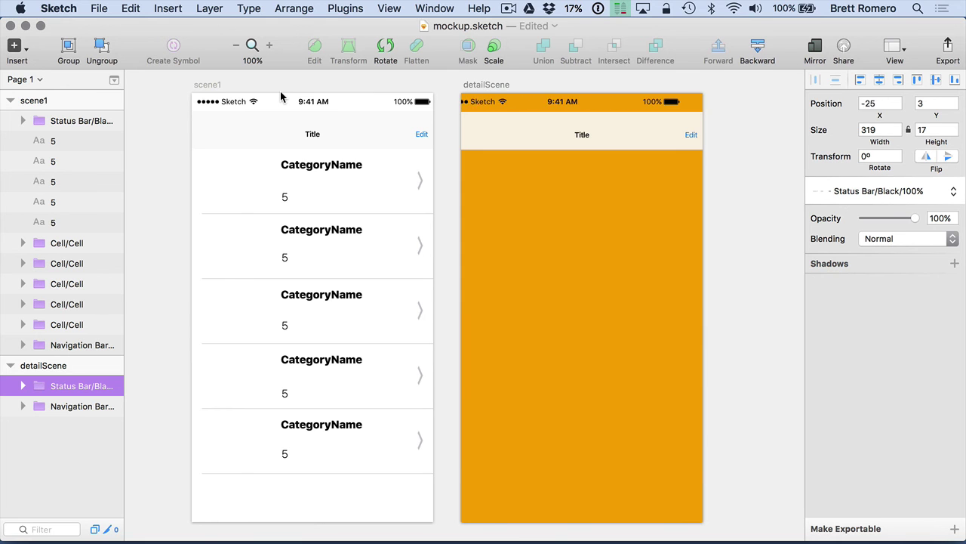
key("shift+Left")
key("Right")
key("Right")
key("Right")
key("Right")
key("Right")
key("Right")
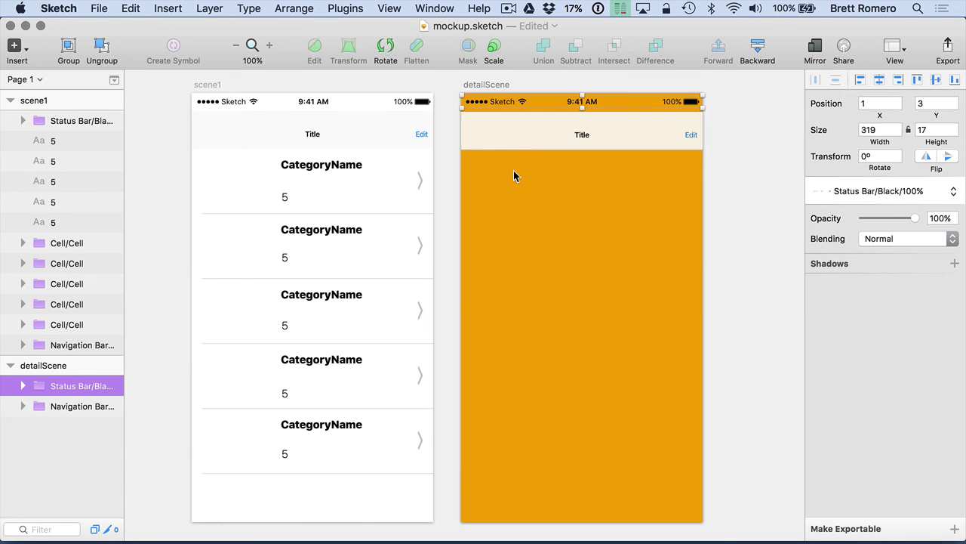
left_click(585, 213)
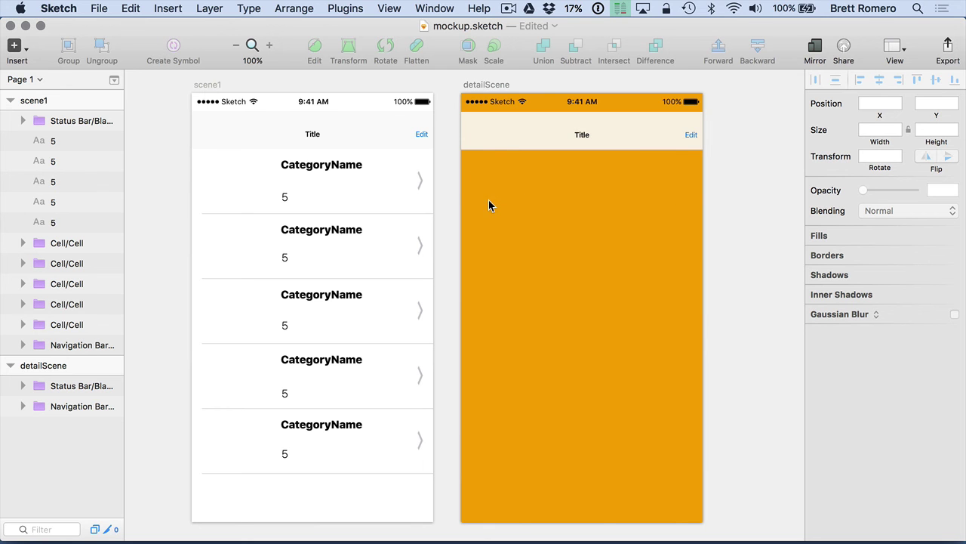
Draw a white-filled rectangle about 320 by 63 directly beneath detailScene's navigation bar, at X 0, Y 75.
left_click(160, 7)
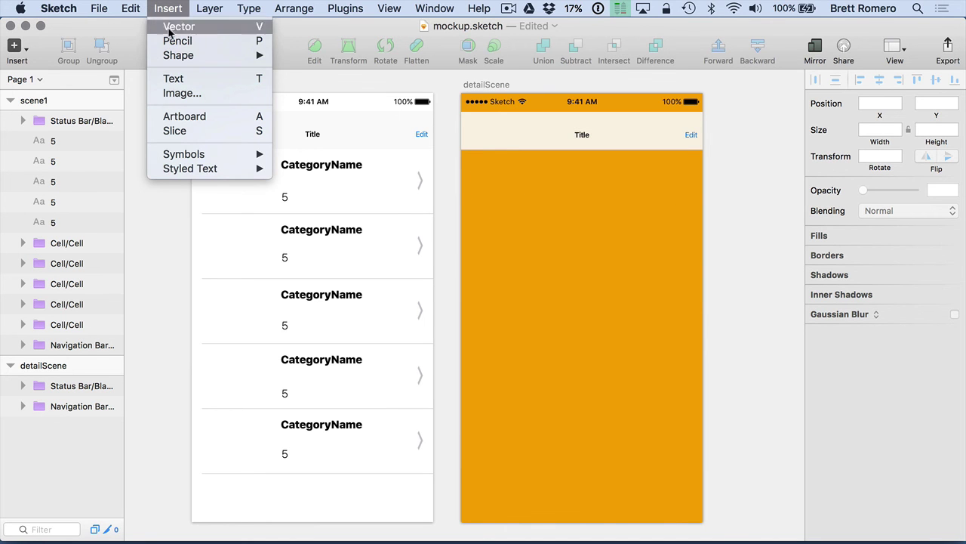
mouse_move(179, 55)
left_click(358, 103)
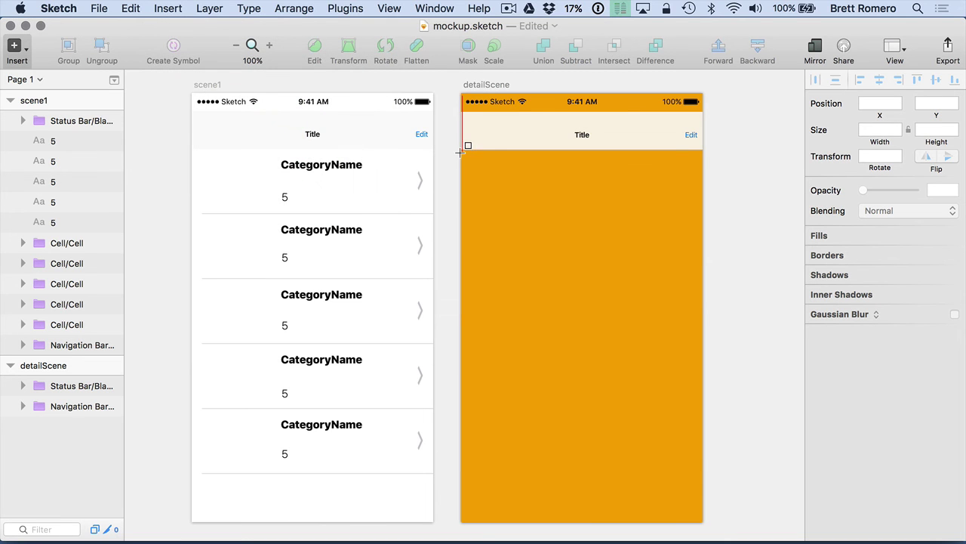
left_click_drag(460, 151, 701, 198)
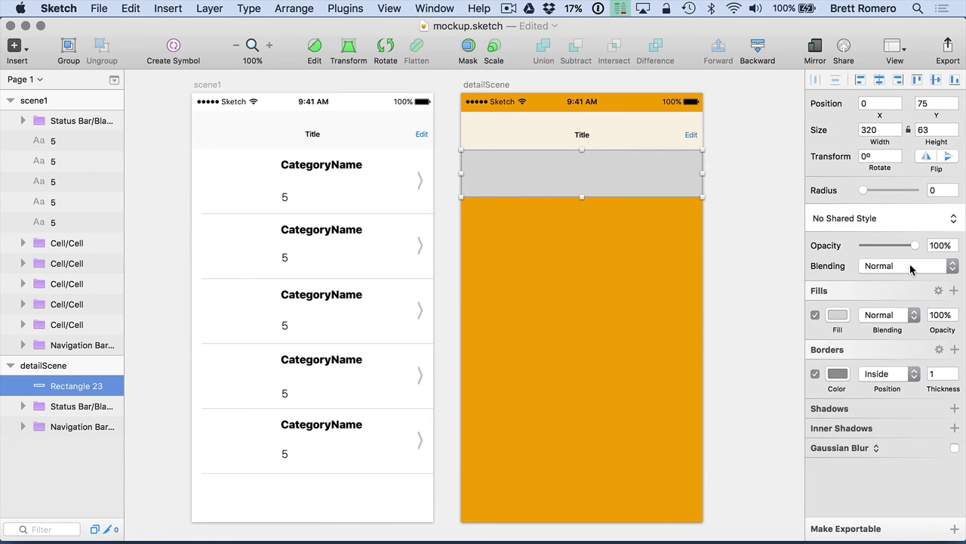
left_click(837, 315)
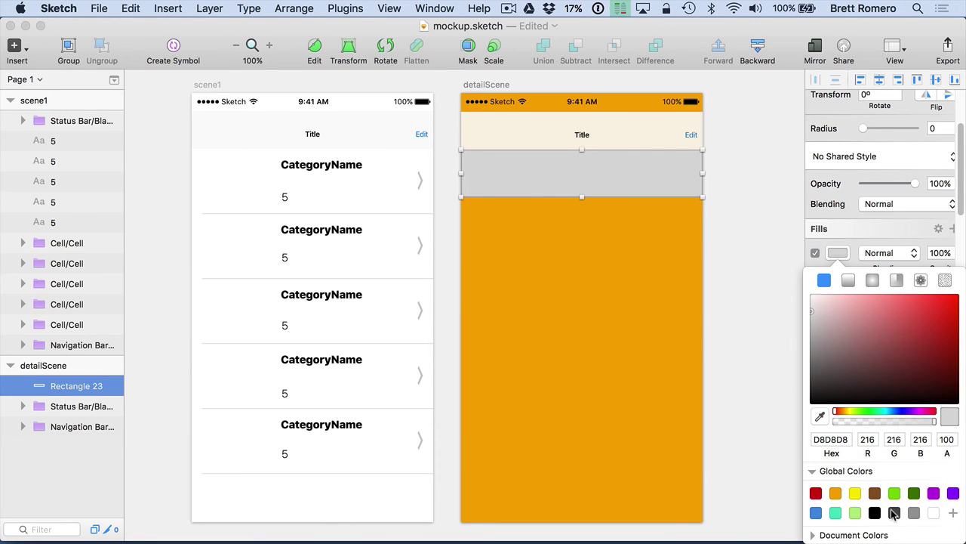
left_click(933, 513)
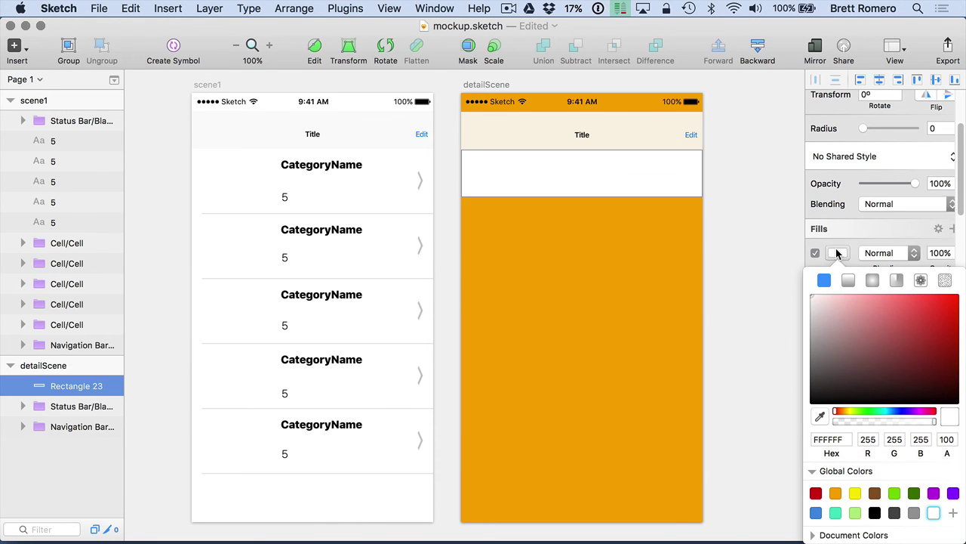
left_click(837, 253)
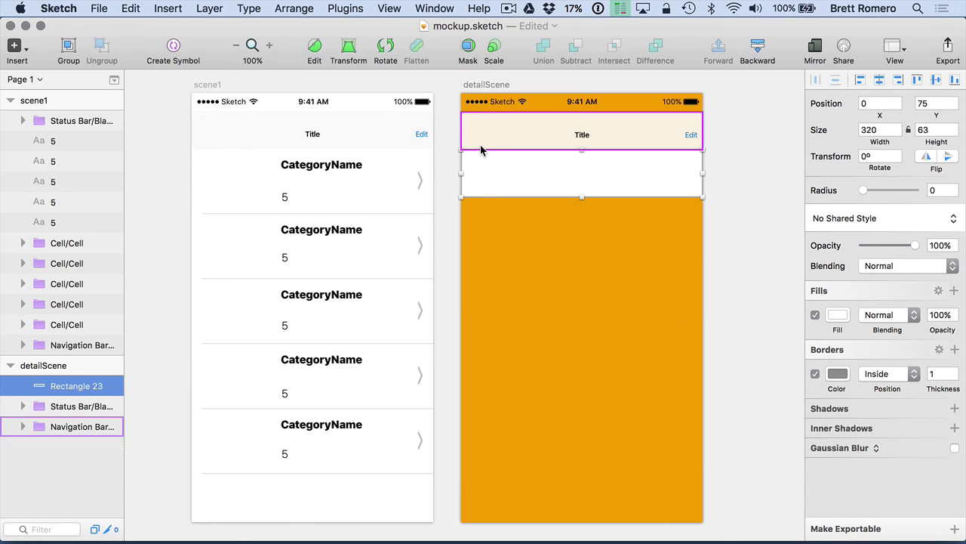
Add the text "Who was president from 1853-1857?" on the white rectangle in detailScene.
key("t")
left_click(477, 170)
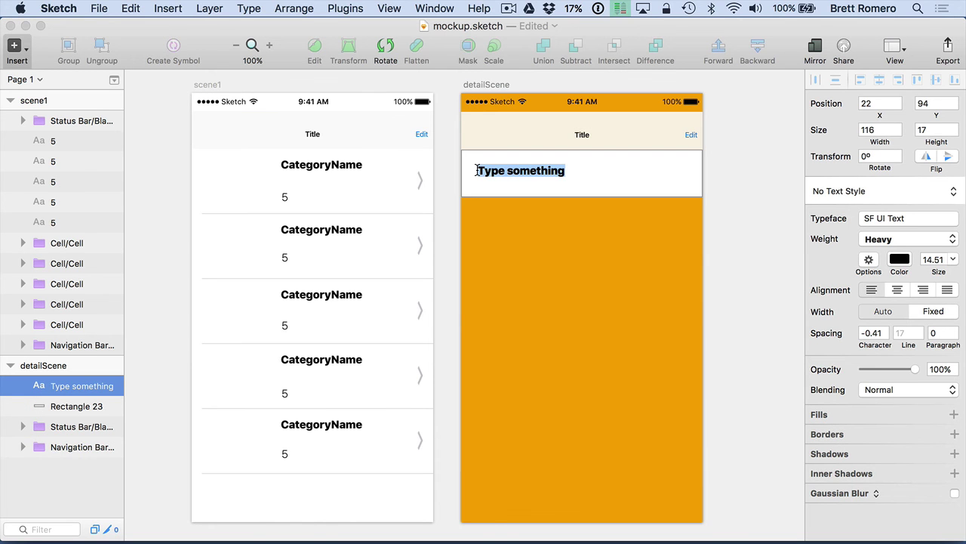
type("Who")
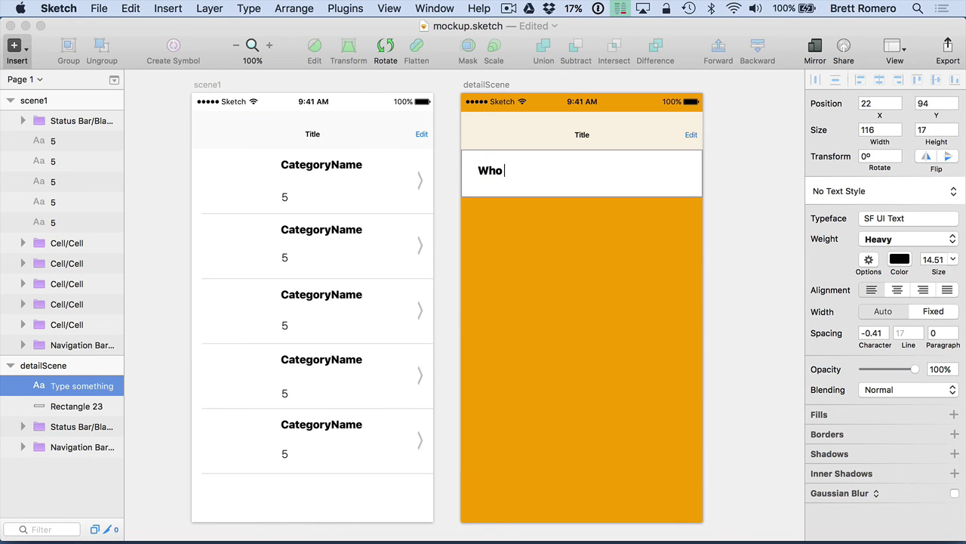
type(" ws p")
key("BackSpace")
key("BackSpace")
key("BackSpace")
type("as president ")
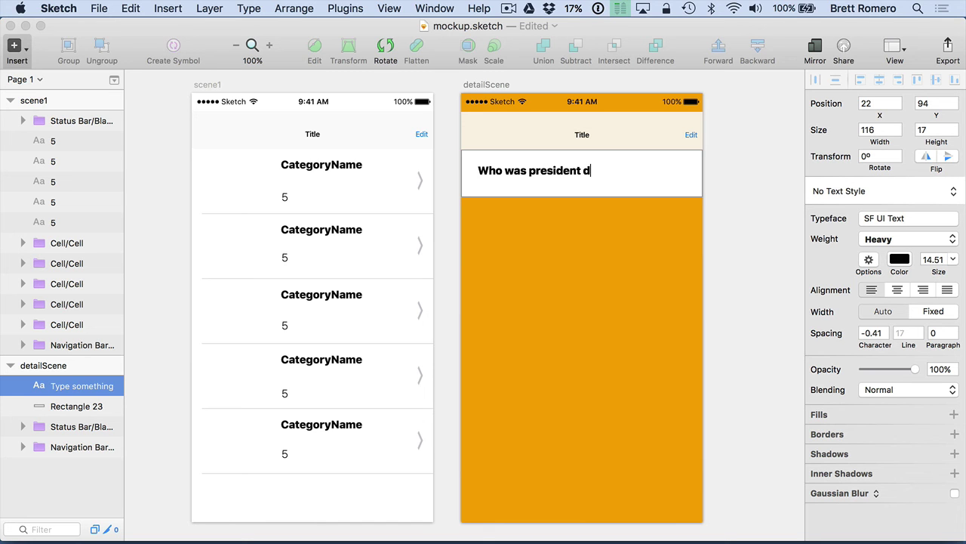
type("d")
key("BackSpace")
type("from ")
type("17")
type("53")
key("BackSpace")
key("BackSpace")
key("BackSpace")
type("853-1857?")
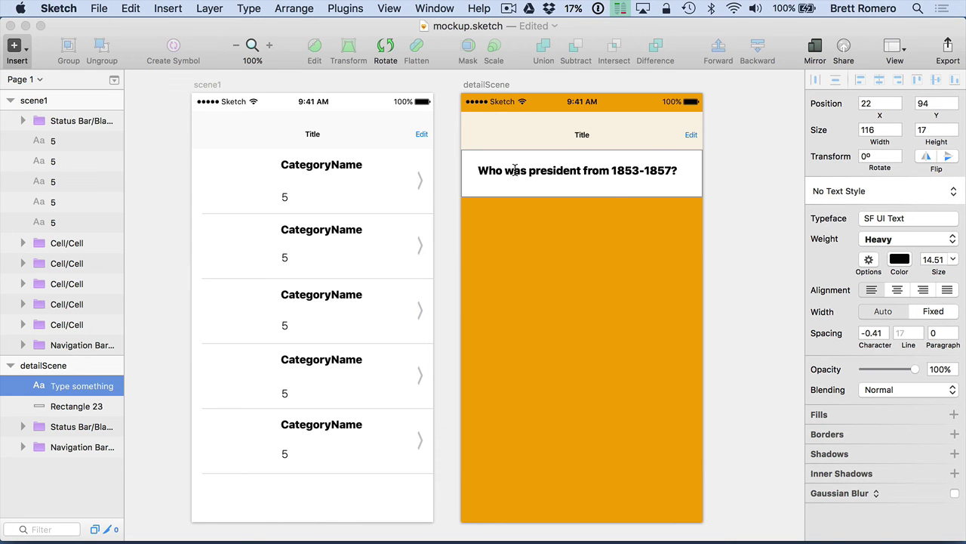
Set the weight of the whole president question text to Regular.
left_click(933, 241)
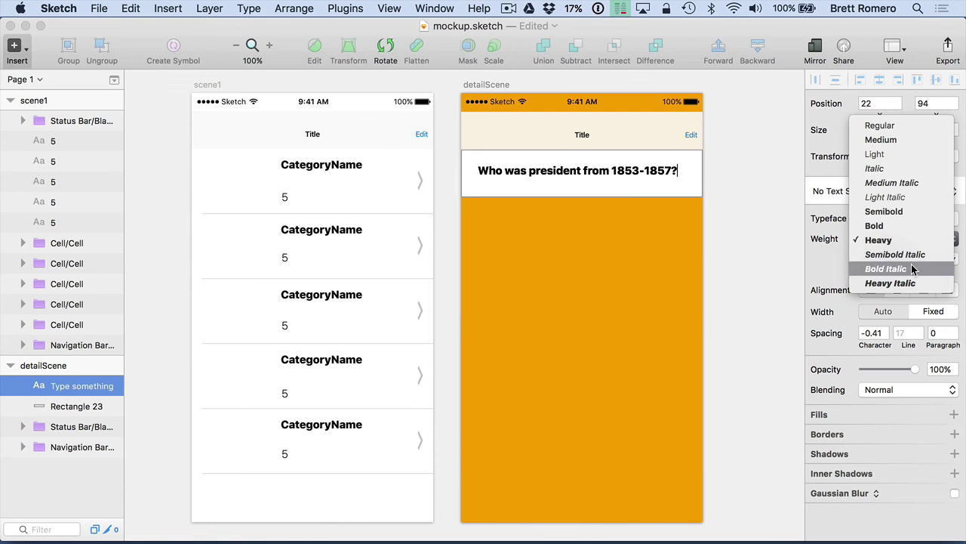
left_click(900, 125)
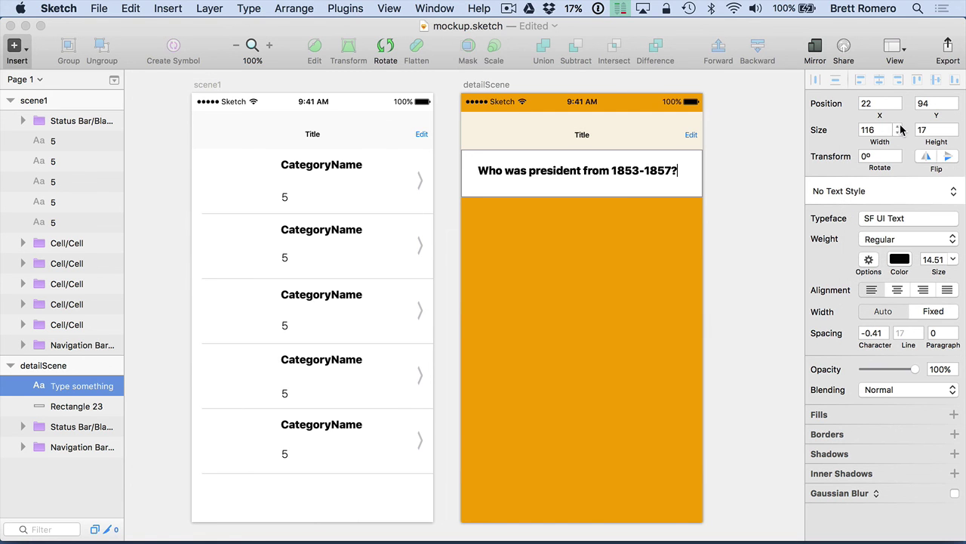
left_click(528, 171)
key("super+a")
left_click(924, 241)
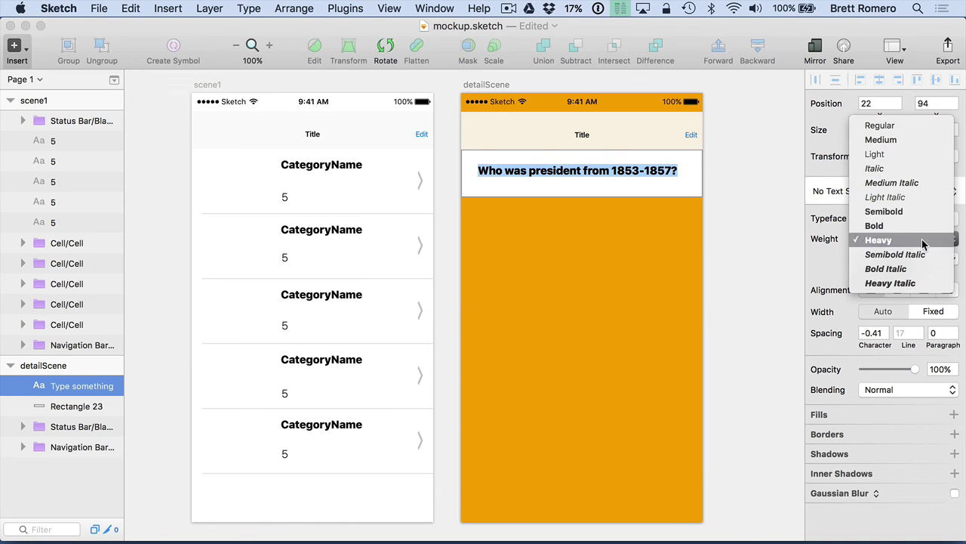
left_click(904, 126)
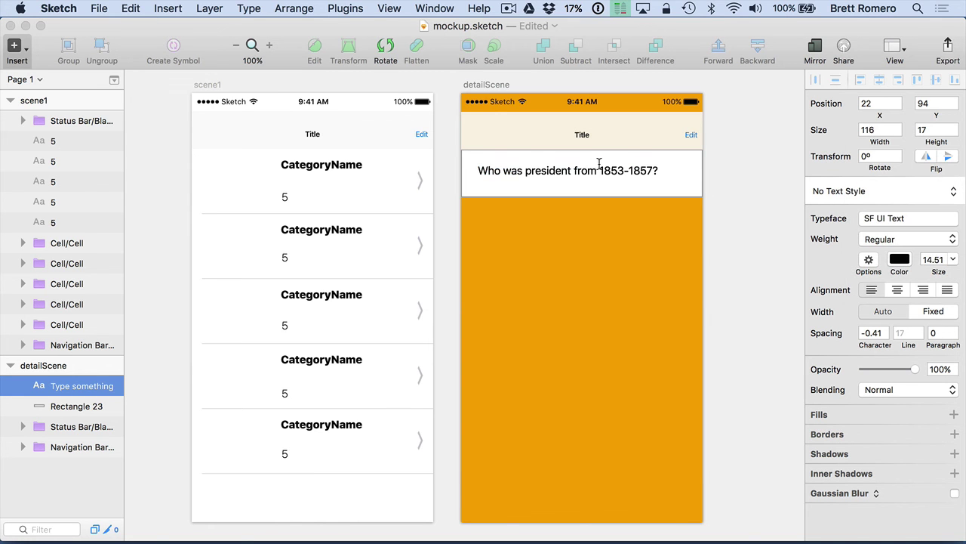
key("super+a")
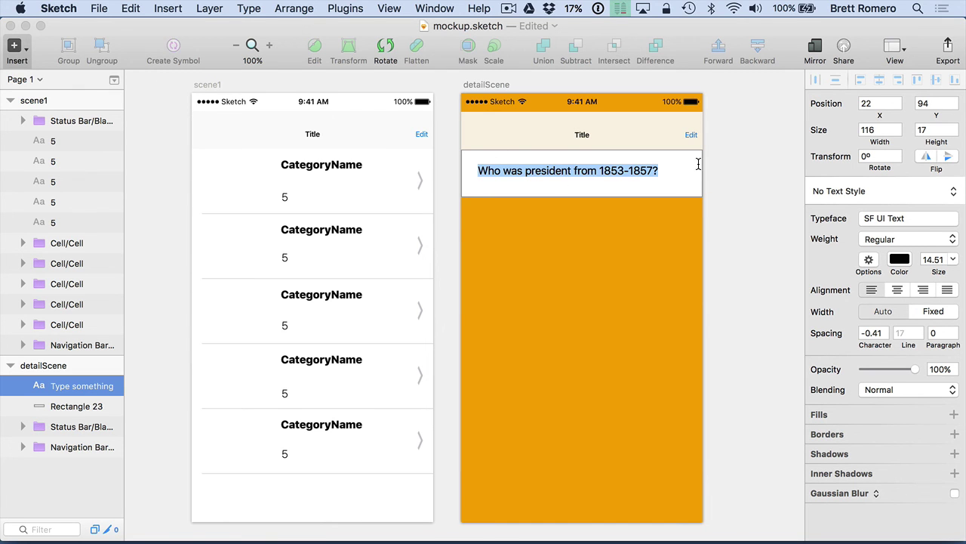
key("Escape")
Remove the border from the white rectangle behind the question.
left_click(57, 409)
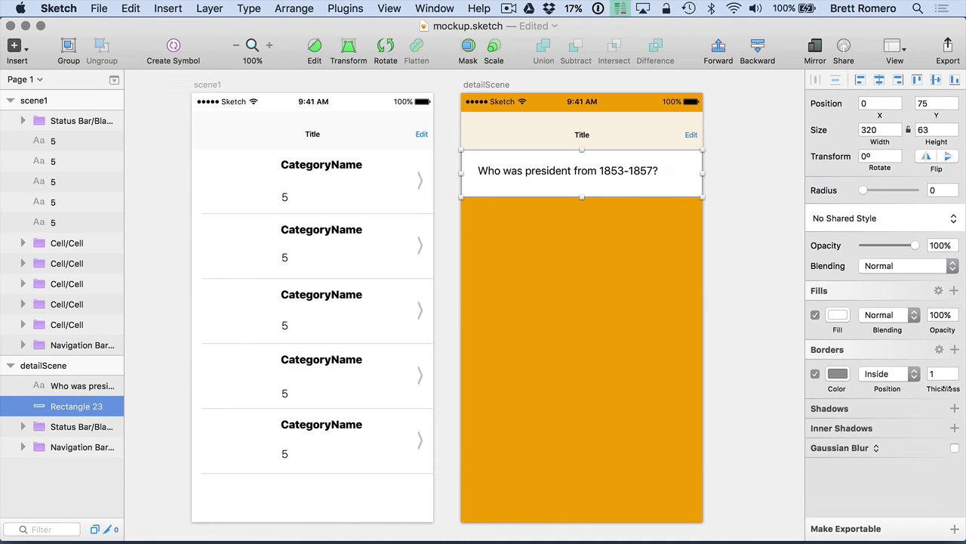
left_click(815, 374)
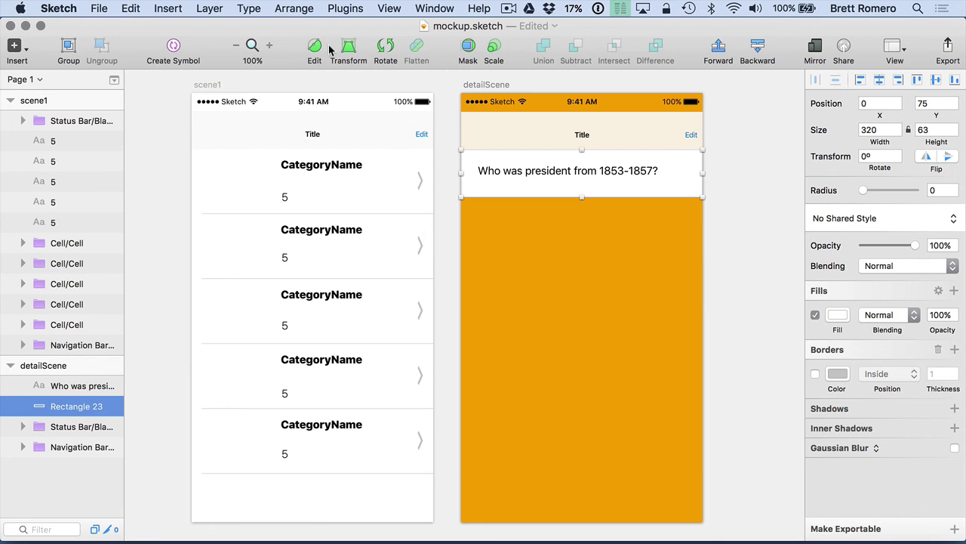
Draw a borderless grey rectangle about 320 by 64 directly beneath the white one, at X 0, Y 138.
left_click(167, 8)
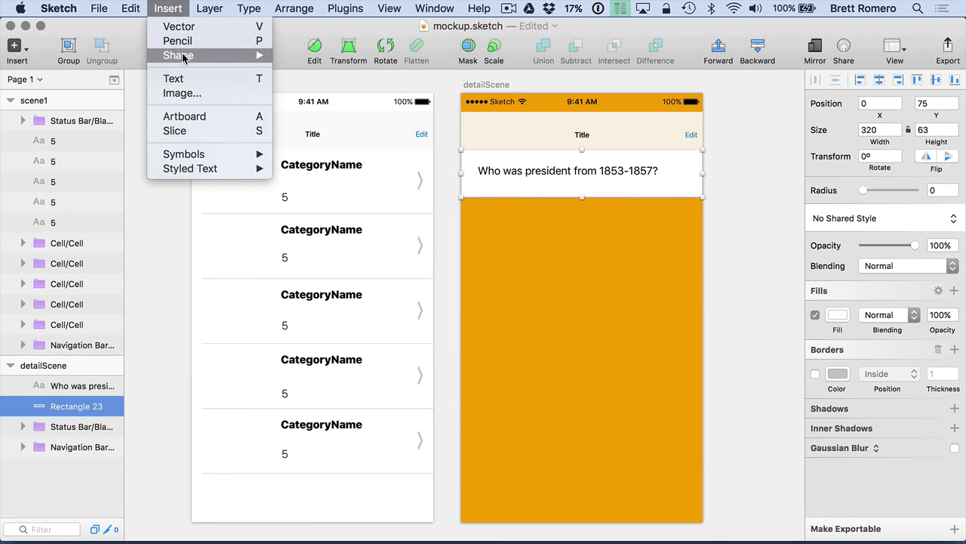
mouse_move(183, 55)
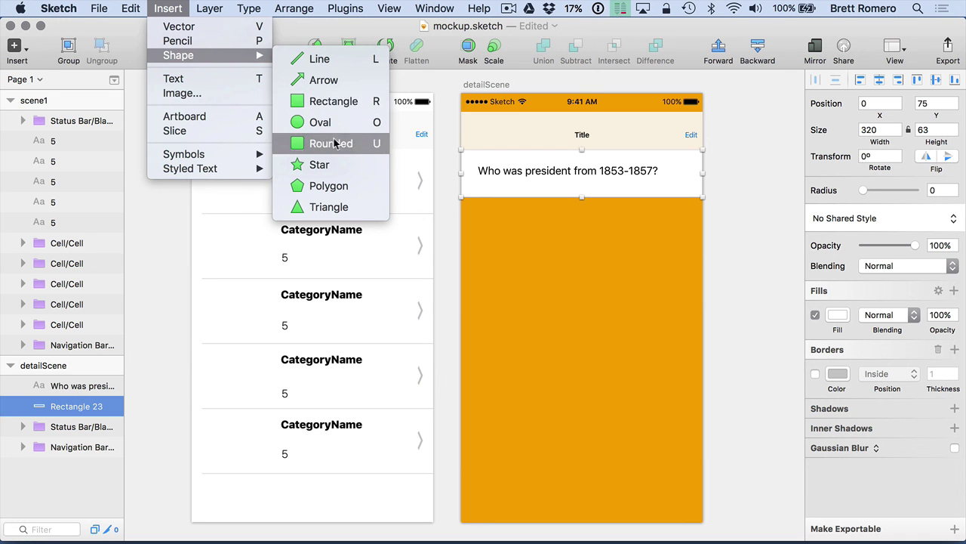
left_click(513, 235)
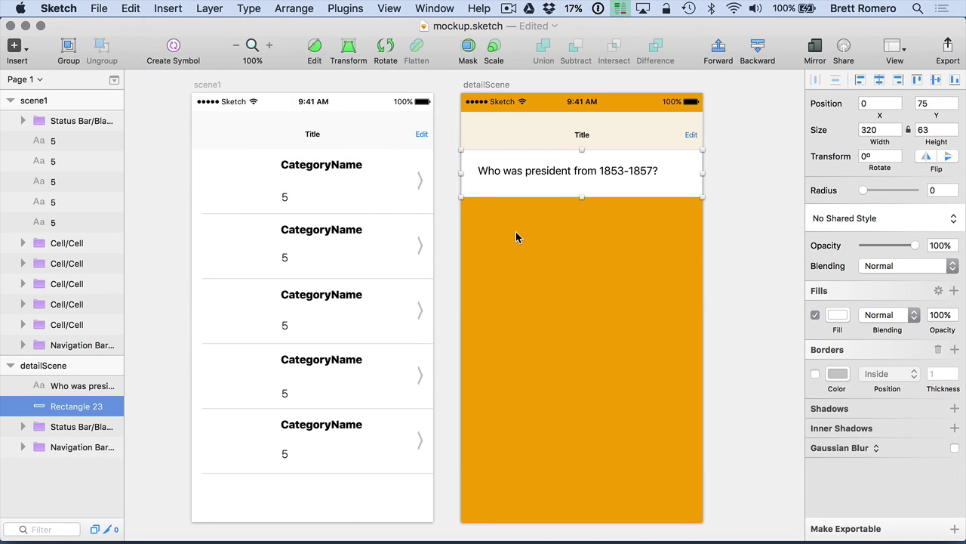
key("r")
left_click_drag(462, 199, 702, 246)
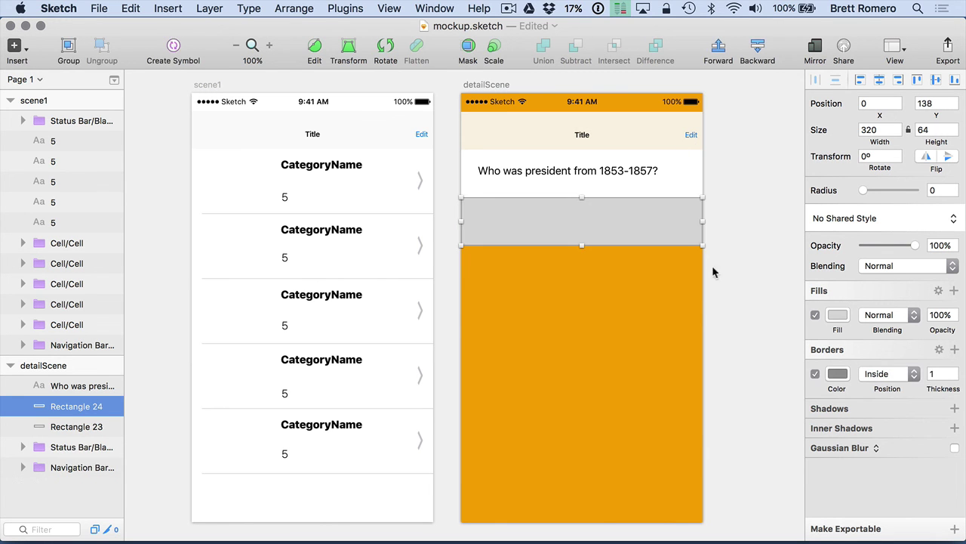
left_click(816, 374)
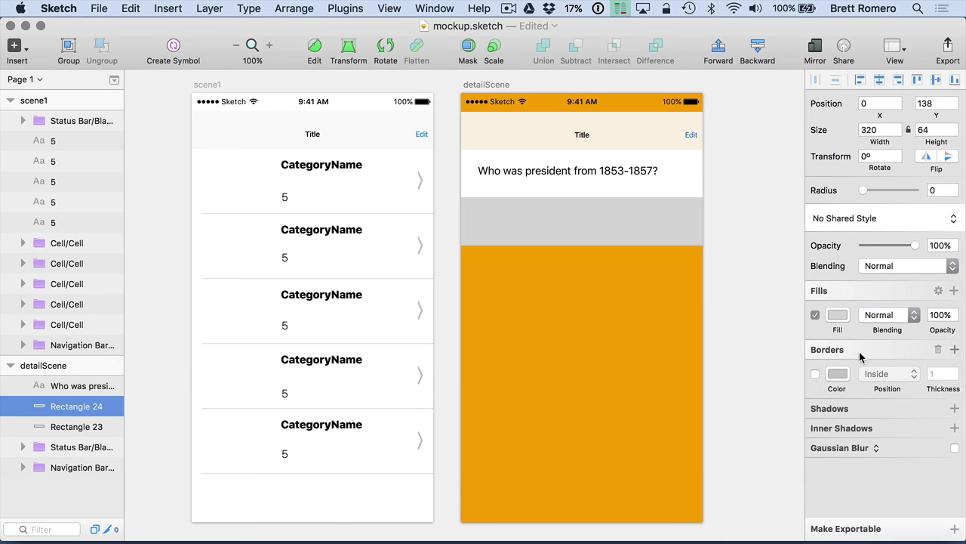
Add the text "Give Up!" on the grey rectangle in detailScene.
left_click(568, 211)
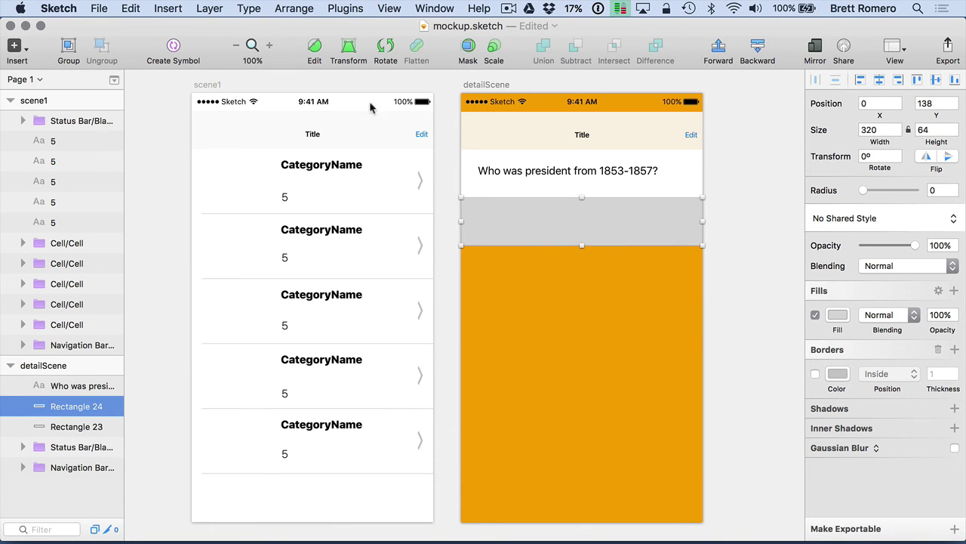
key("t")
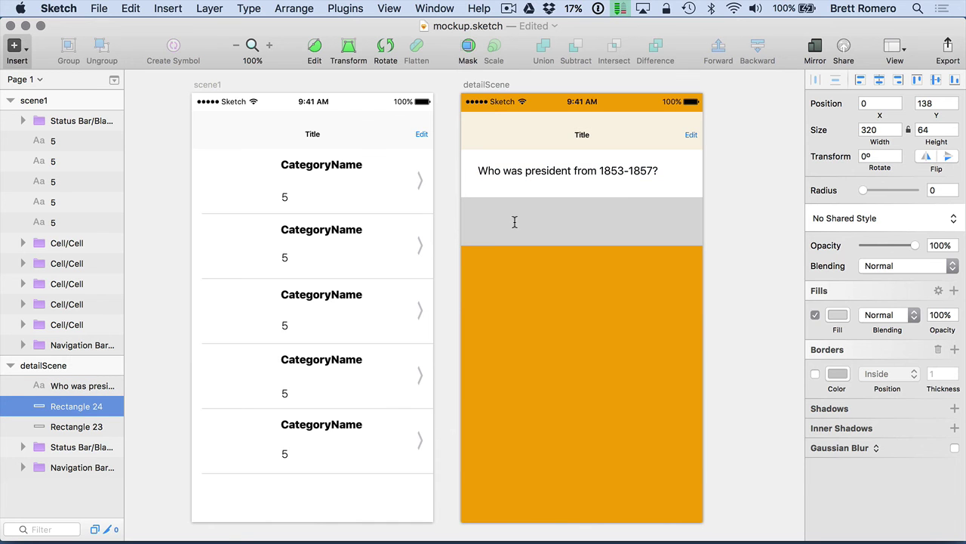
left_click(518, 222)
type("Give Up!")
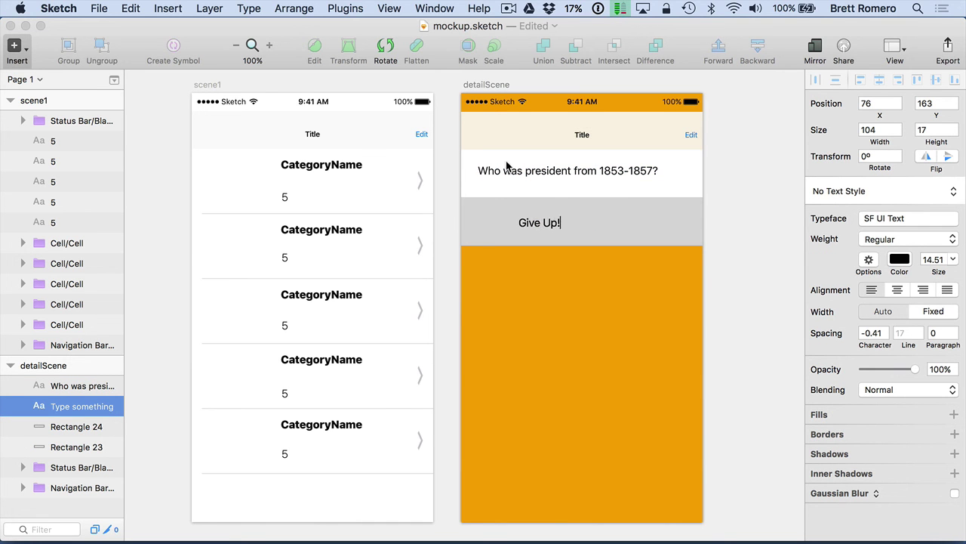
Set the "Give Up!" text's alignment to centered.
left_click(49, 408)
double_click(539, 221)
left_click(75, 427)
left_click(61, 406)
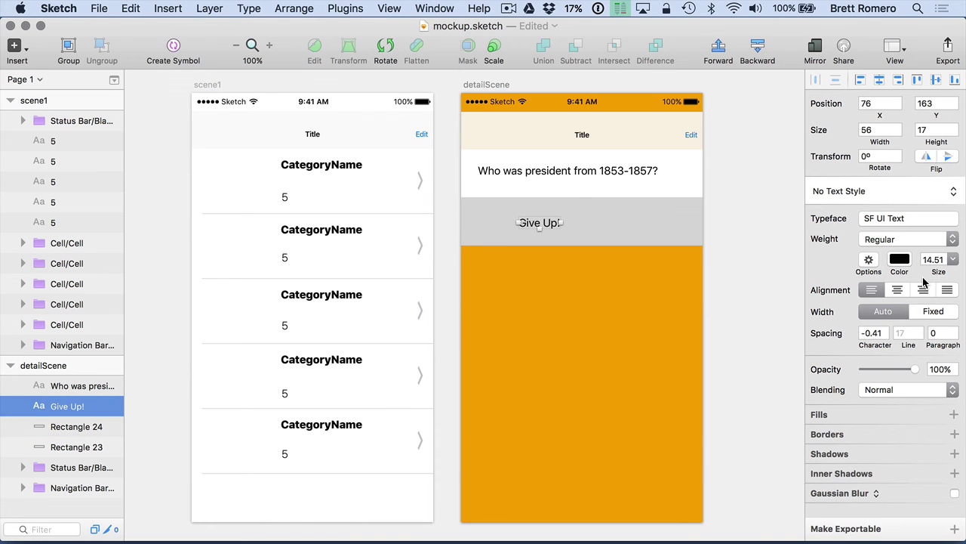
left_click(897, 289)
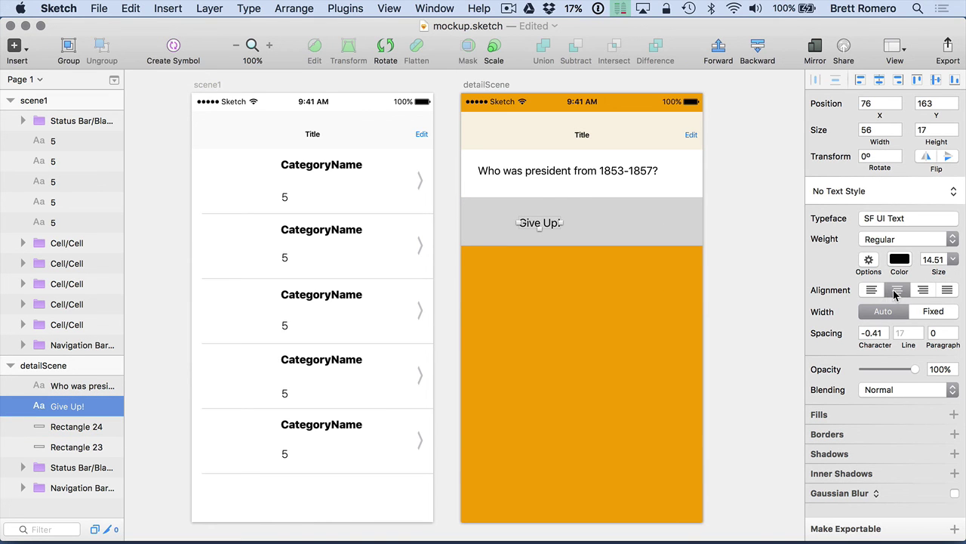
Fill the "Give Up!" text with blue 4A90E2 and move it to the middle of the grey rectangle.
left_click(891, 414)
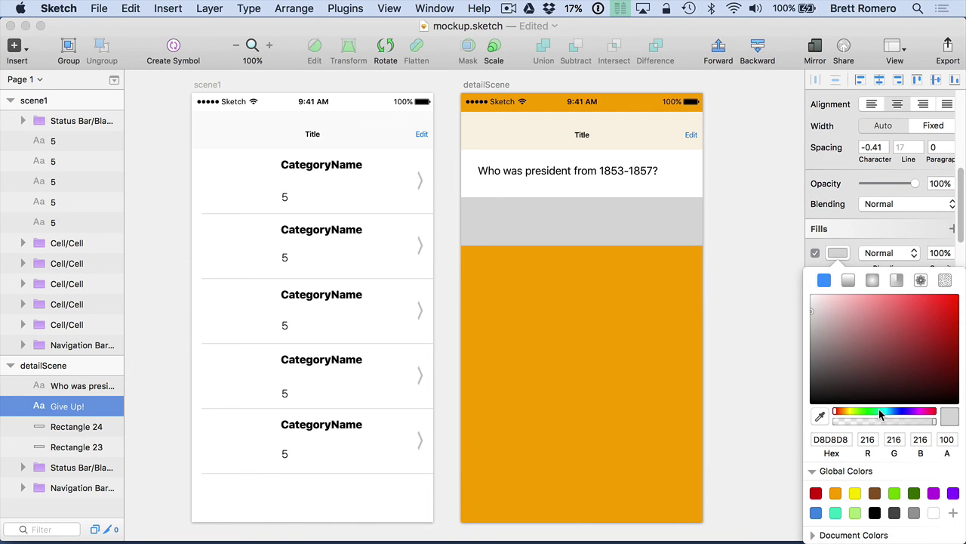
left_click(816, 513)
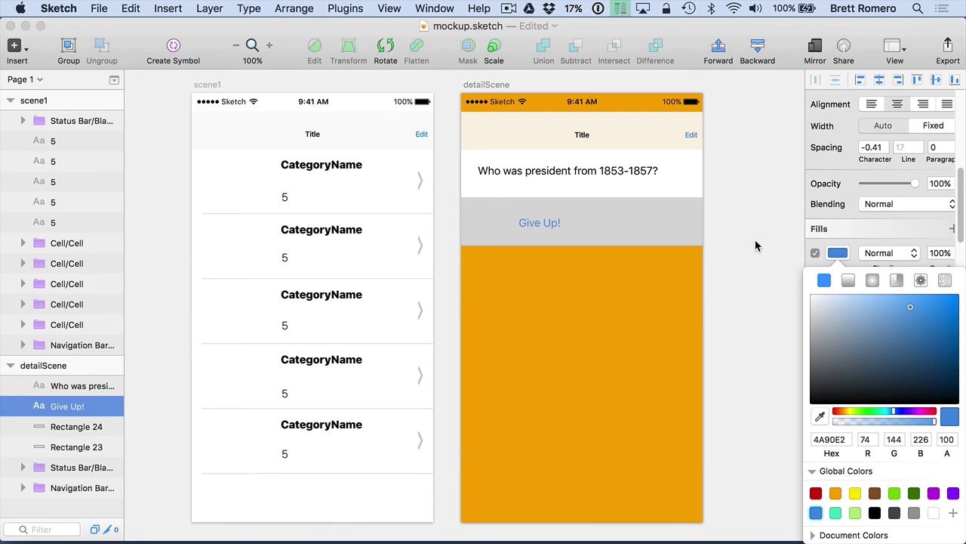
left_click(842, 254)
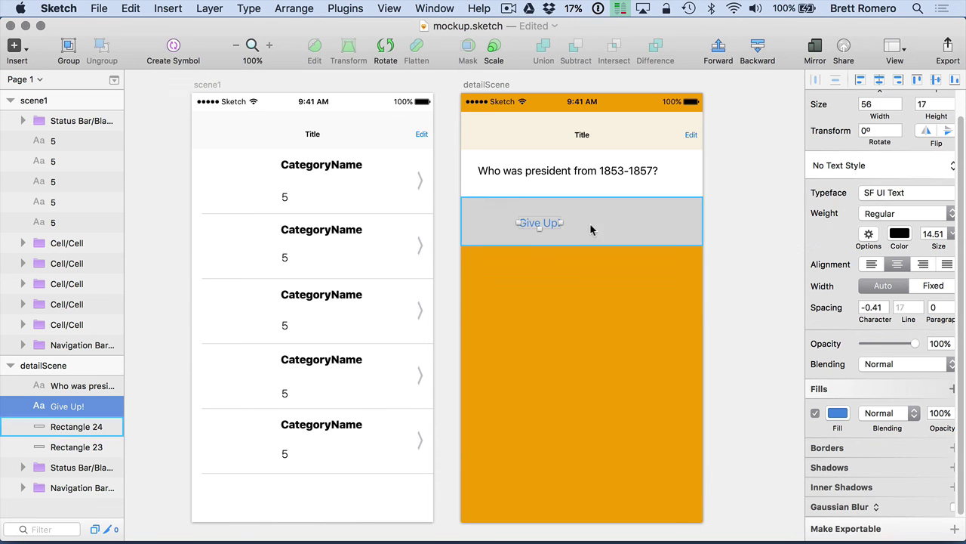
left_click_drag(542, 223, 583, 220)
key("Escape")
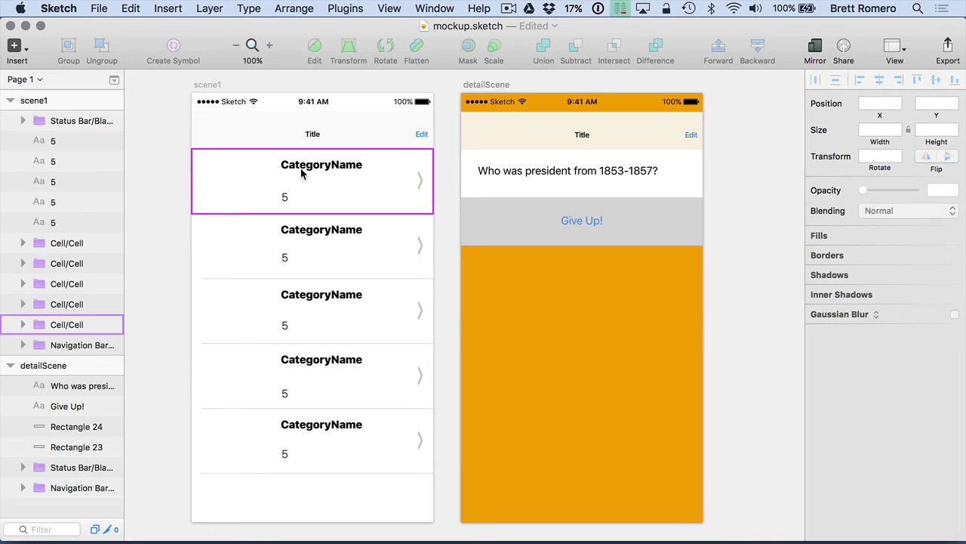
Add the text "answer1" in the orange area of detailScene, below the Give Up! bar.
key("t")
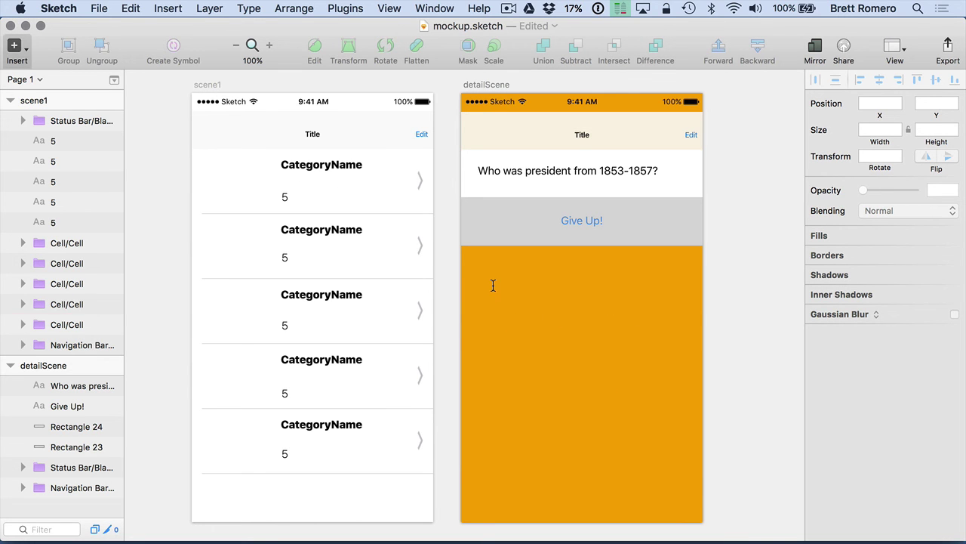
left_click(478, 273)
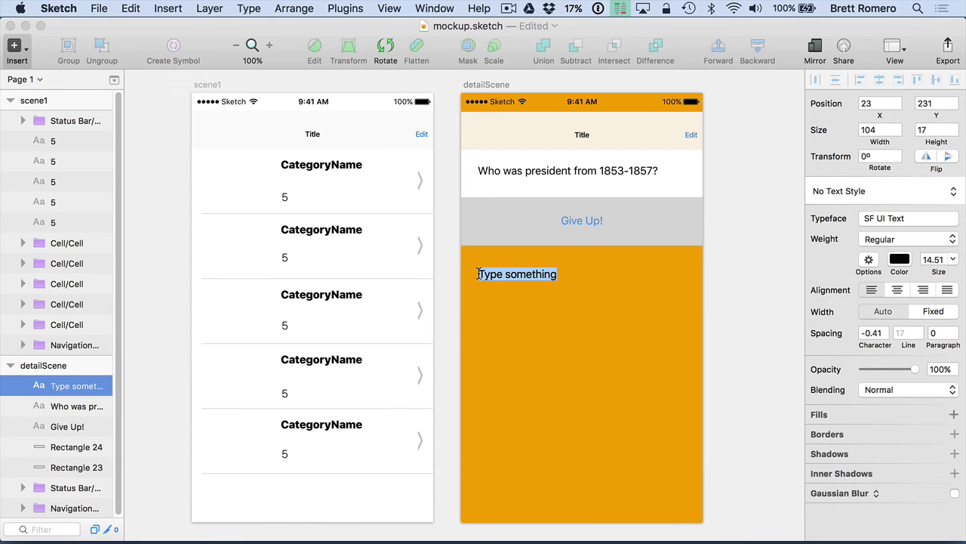
type("answer1")
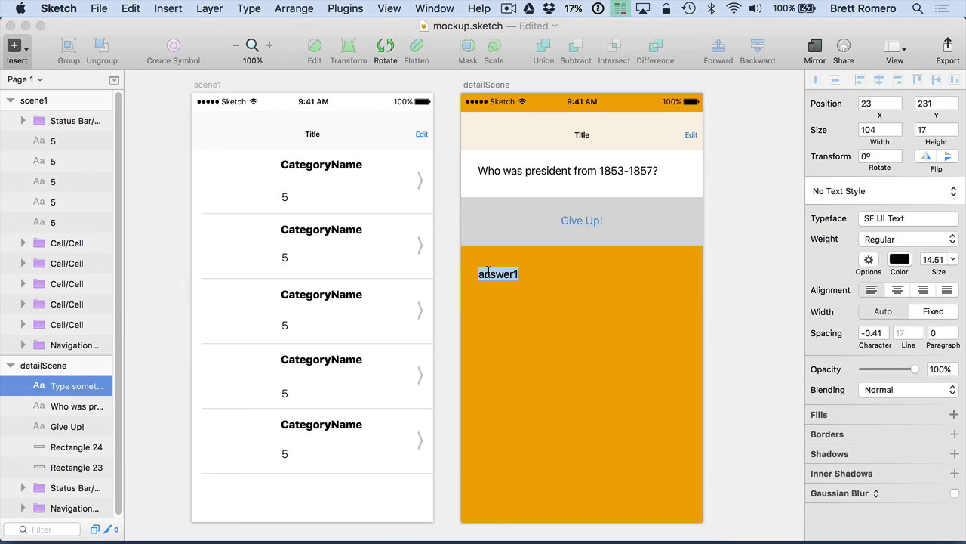
Set the "answer1" text's size to 12 and its weight to Light.
left_click(953, 259)
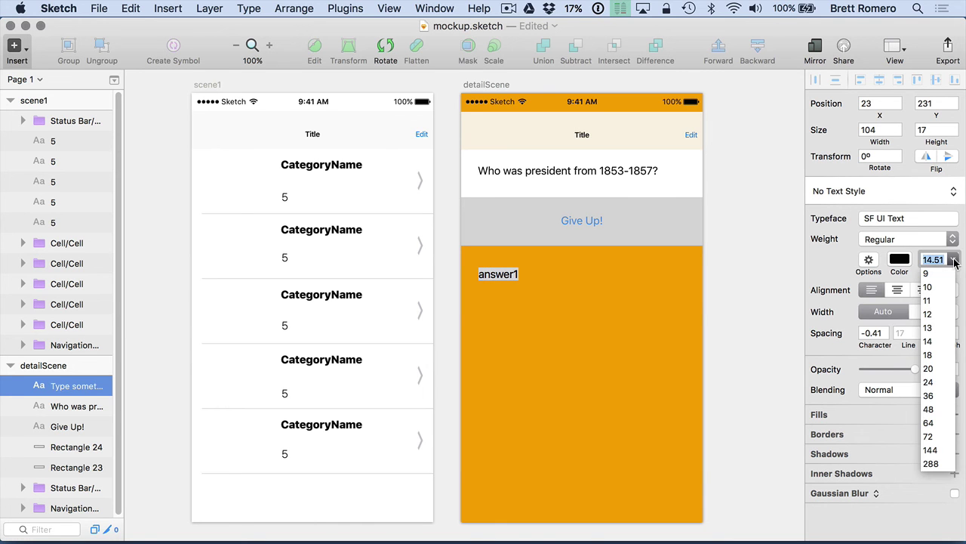
left_click(935, 315)
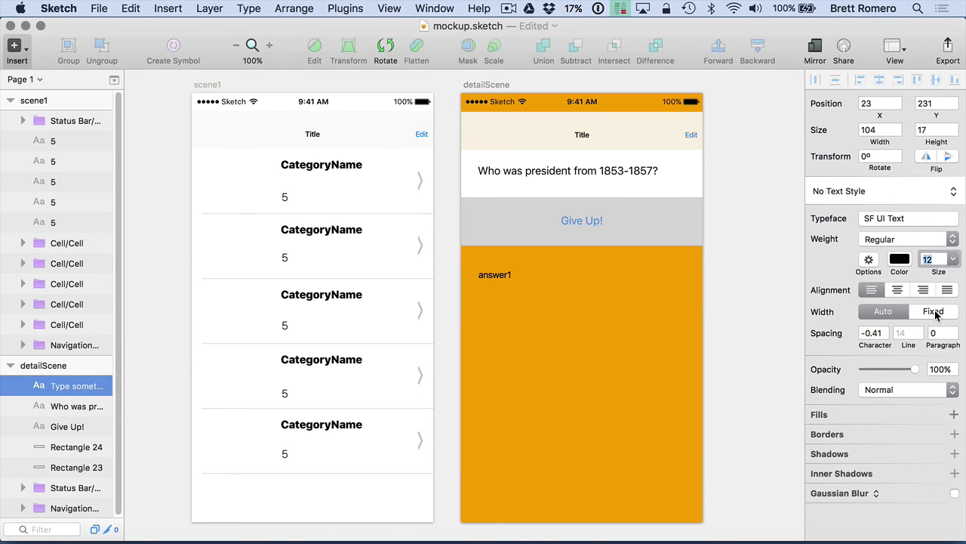
double_click(487, 274)
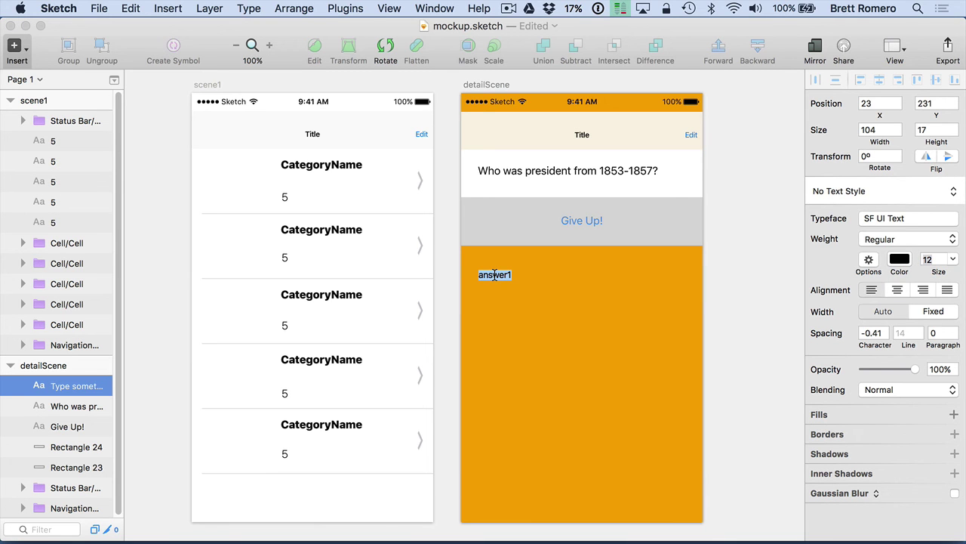
left_click(936, 240)
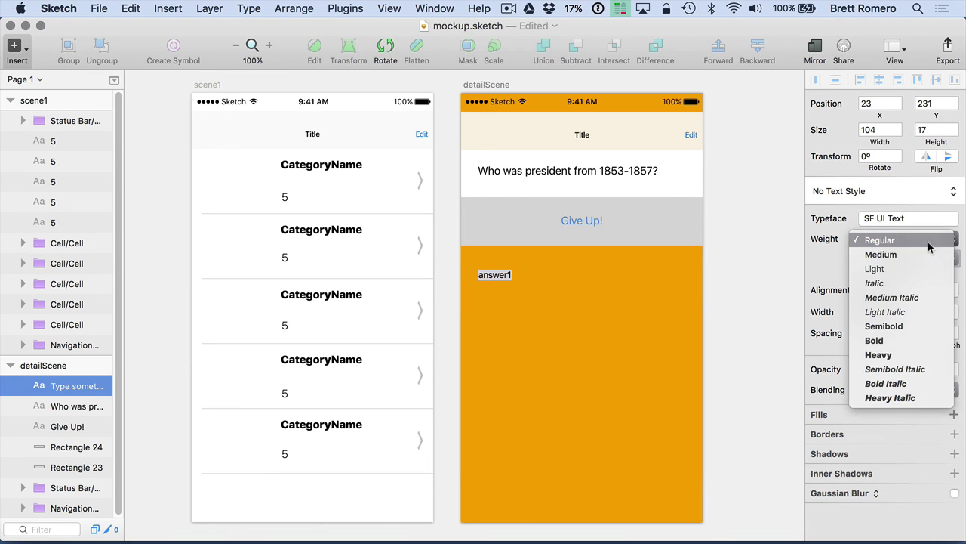
left_click(876, 269)
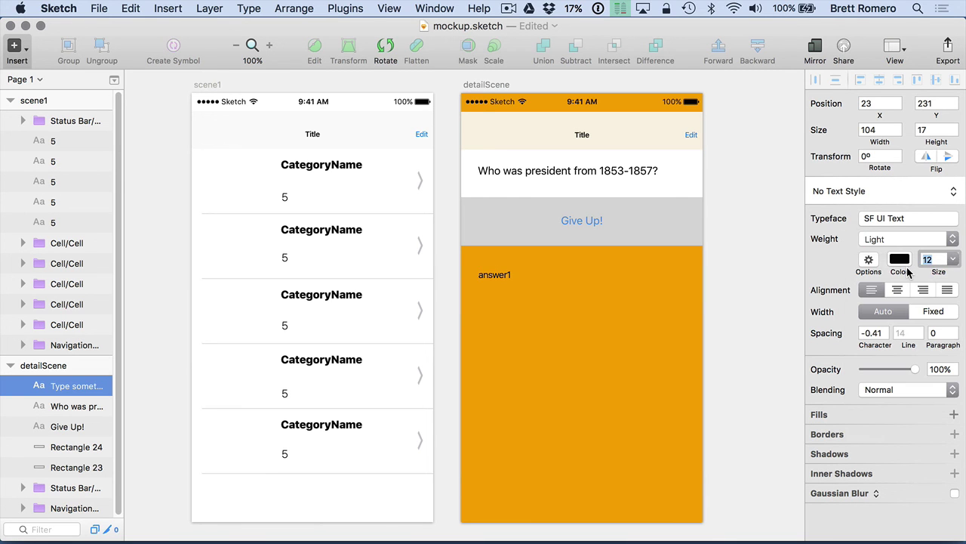
Finish editing the "answer1" text and move it to the artboard's left edge, at X 0, Y 229.
double_click(492, 272)
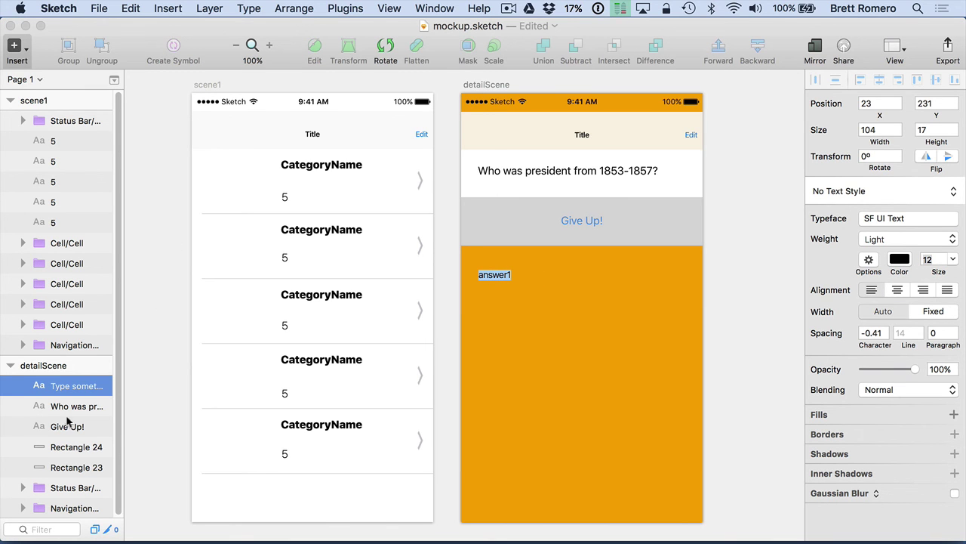
key("Escape")
double_click(495, 275)
left_click(36, 365)
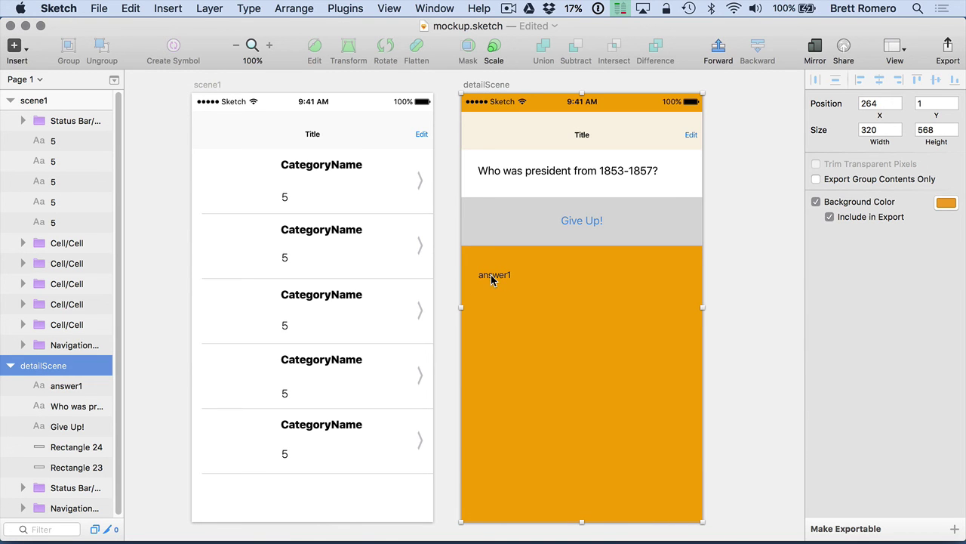
left_click(34, 386)
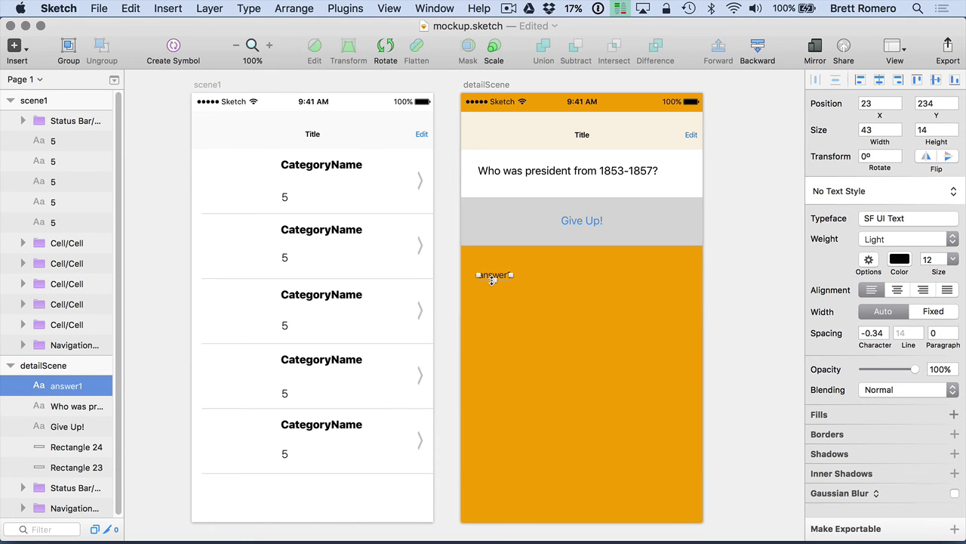
left_click_drag(503, 276, 491, 269)
Duplicate the "answer1" text and move the copy straight down 70 px to Y 299.
key("super+d")
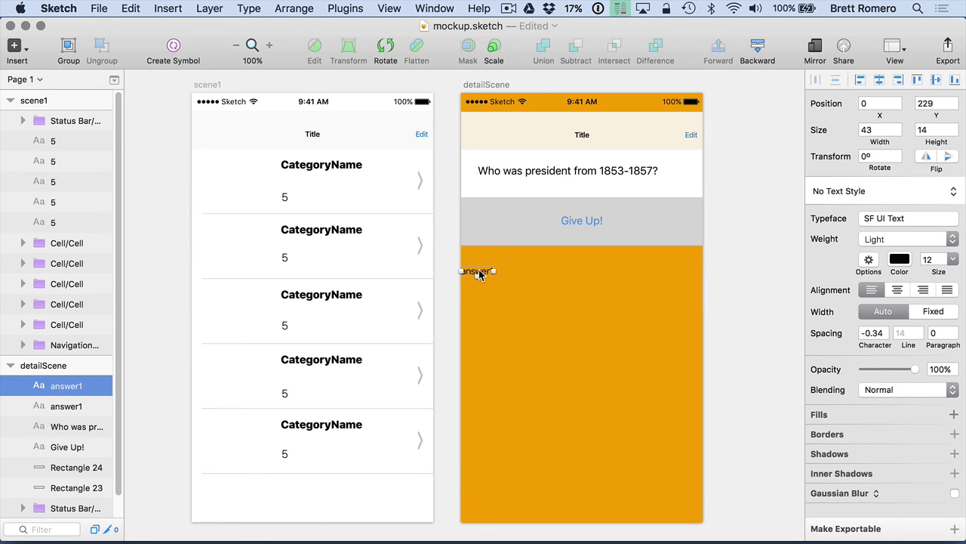
key("shift+Down")
key("shift+Down")
key("shift+Down")
key("shift+Down")
key("shift+Down")
key("shift+Down")
key("shift+Down")
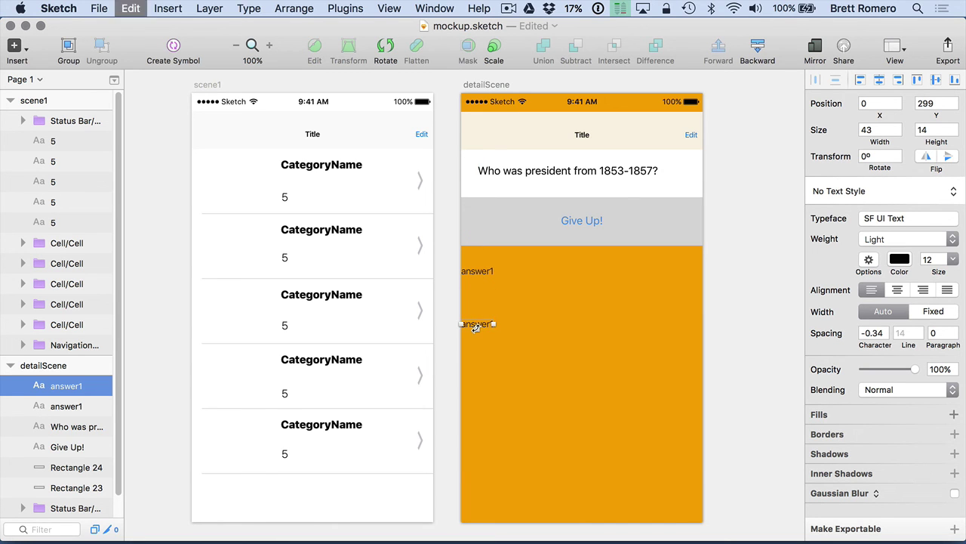
Duplicate the second "answer1" text and move the copy straight down 80 px to Y 379.
key("super+d")
key("shift+Down")
key("shift+Down")
key("shift+Down")
key("shift+Down")
key("shift+Down")
key("shift+Down")
key("shift+Down")
key("shift+Down")
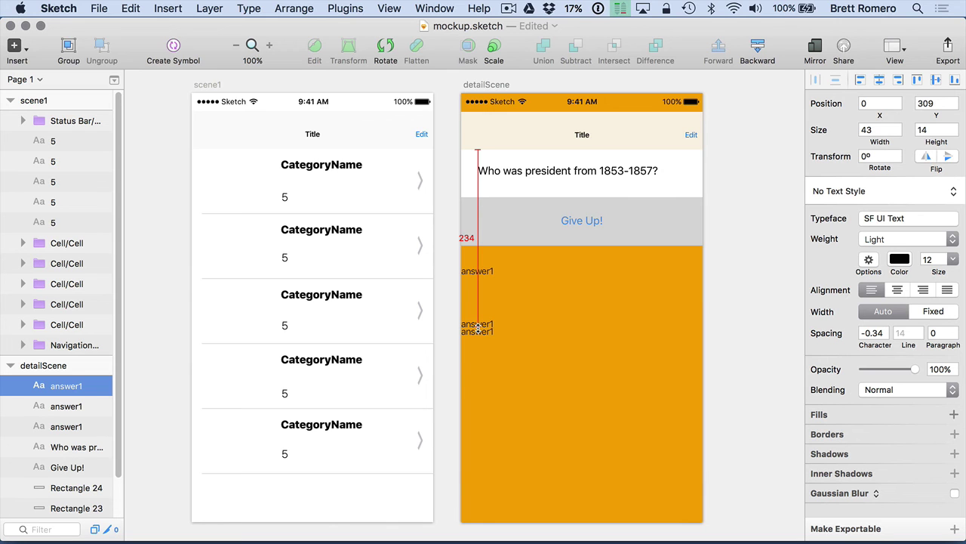
key("alt")
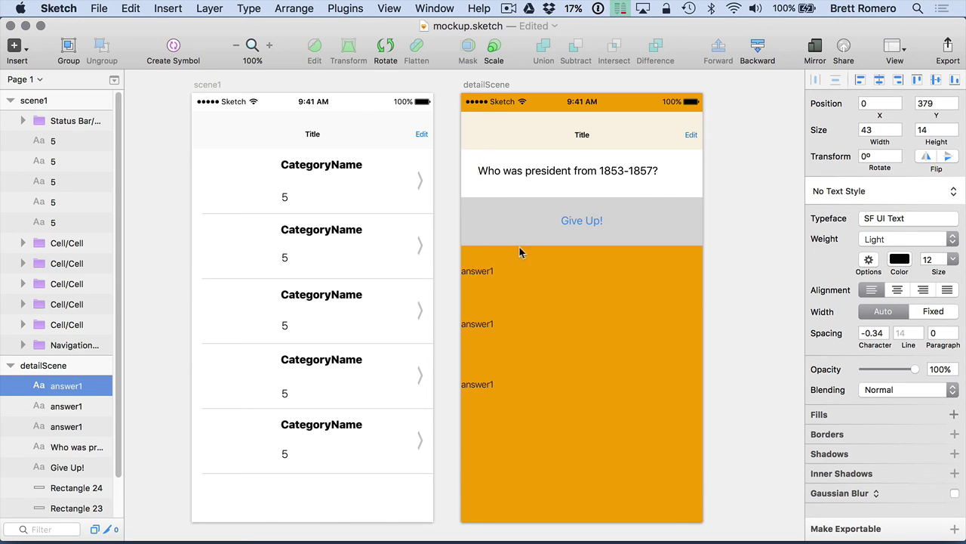
Duplicate the column of three "answer1" texts and move the copies right to X 140 as the middle column.
left_click(476, 324, "shift")
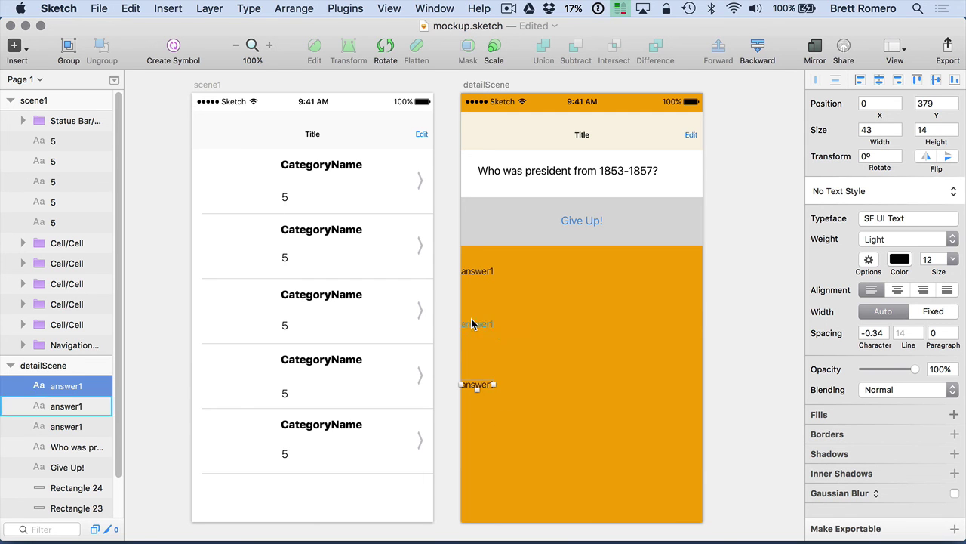
left_click(474, 272, "shift")
key("super+d")
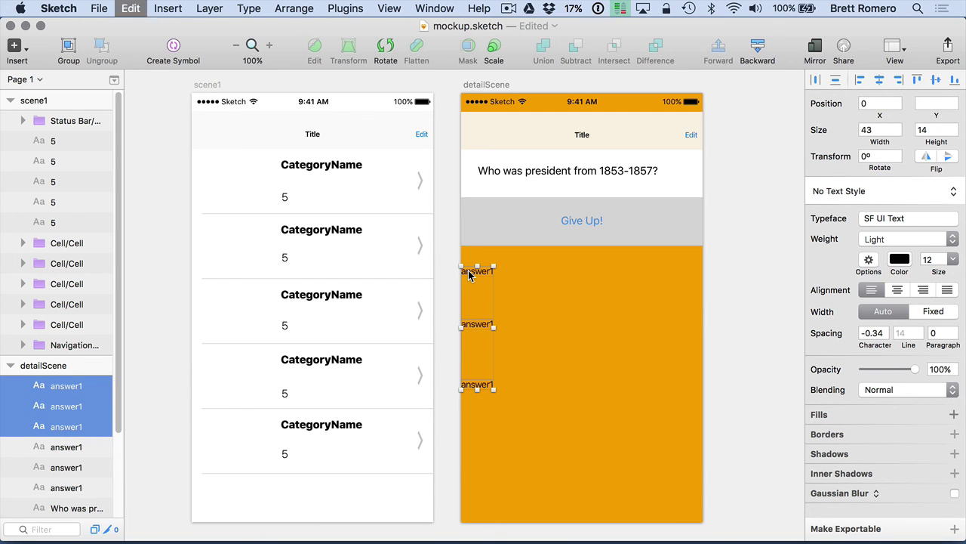
key("shift+Right")
key("shift+Right")
key("shift+Right")
key("shift+Right")
key("shift+Right")
key("shift+Right")
key("shift+Right")
key("shift+Right")
key("shift+Right")
key("shift+Right")
key("shift+Right")
key("shift+Right")
key("shift+Right")
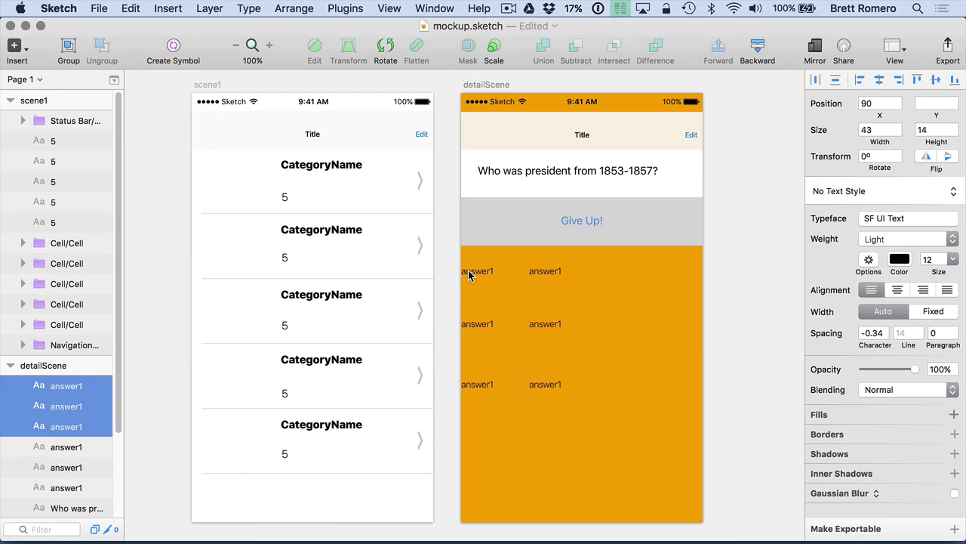
key("shift+Right")
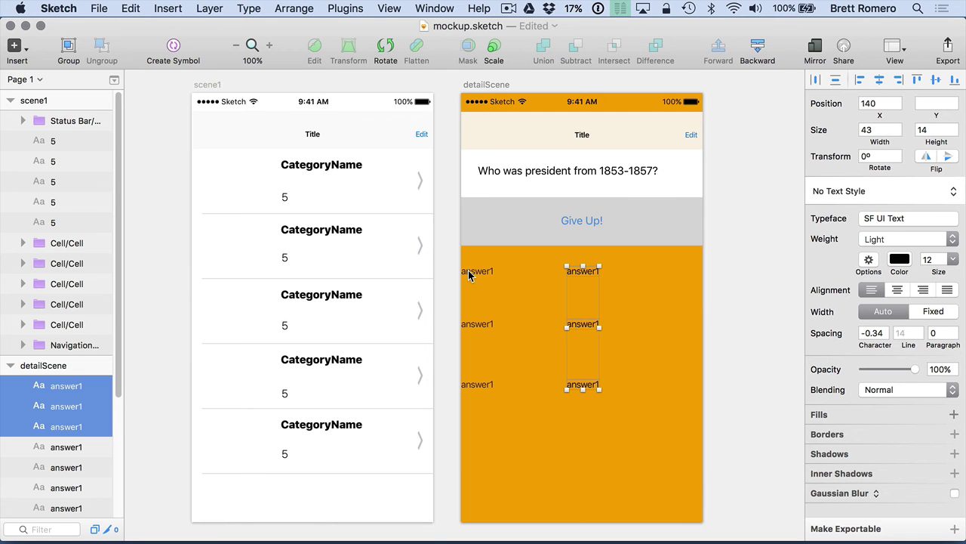
Duplicate the middle column of "answer1" texts and move the copies right to X 274, near the artboard's right edge.
key("shift+Right")
key("shift+Right")
key("shift+Right")
key("shift+Right")
key("shift+Right")
key("shift+Right")
key("shift+Right")
key("shift+Right")
key("shift+Right")
key("shift+Right")
key("shift+Right")
key("shift+Right")
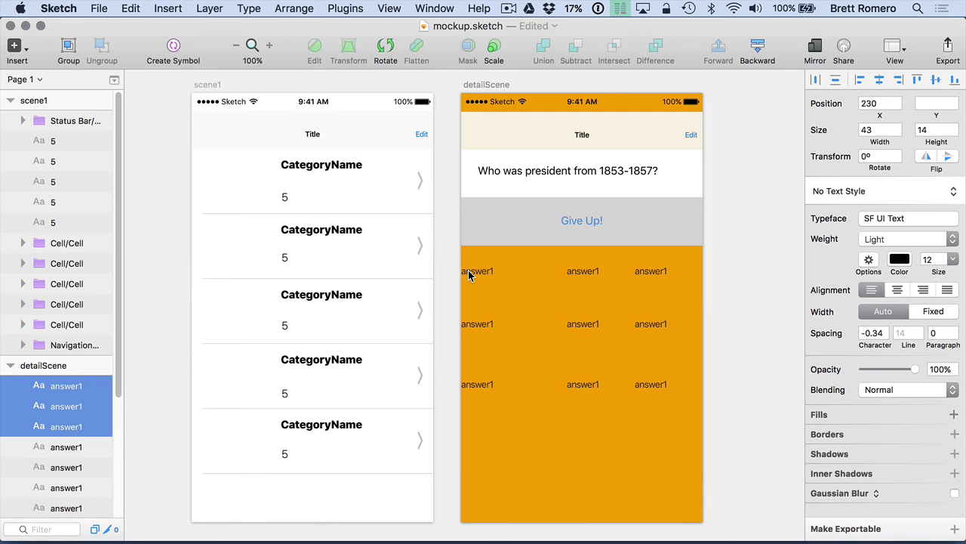
key("shift+Right")
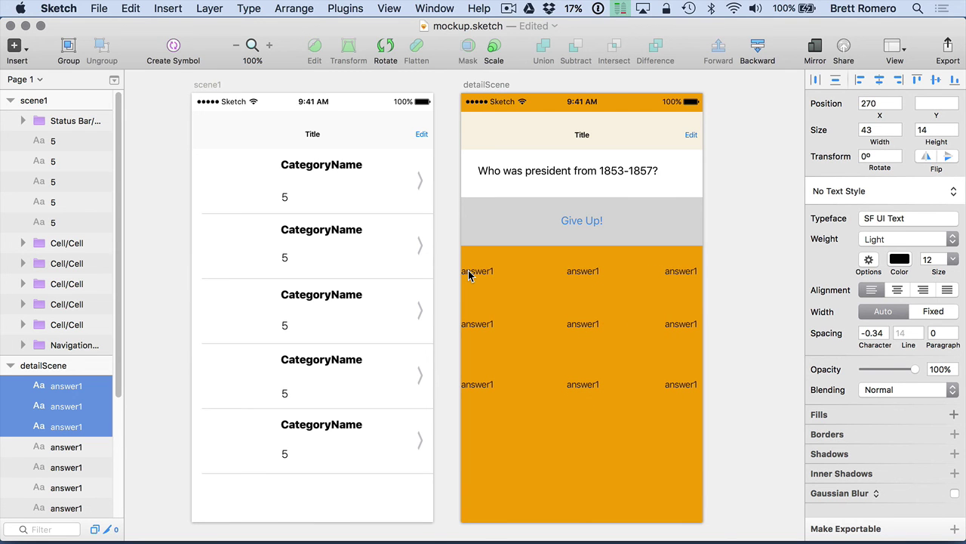
key("shift+Right")
key("shift+Left")
key("Right")
key("Right")
key("Right")
key("Right")
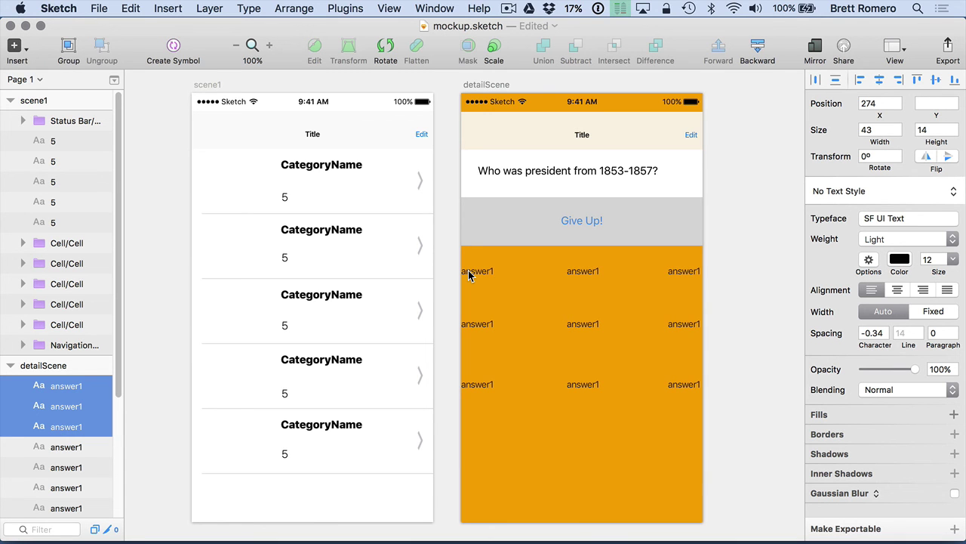
left_click(733, 262)
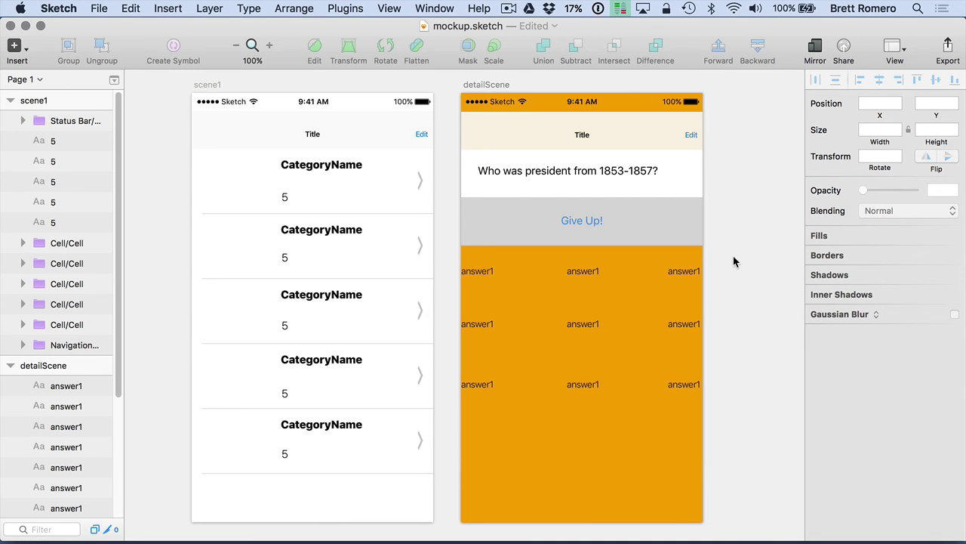
Fill the Bar layer of scene1's navigation bar symbol with the global orange F5A623 at 100% opacity.
left_click(243, 129)
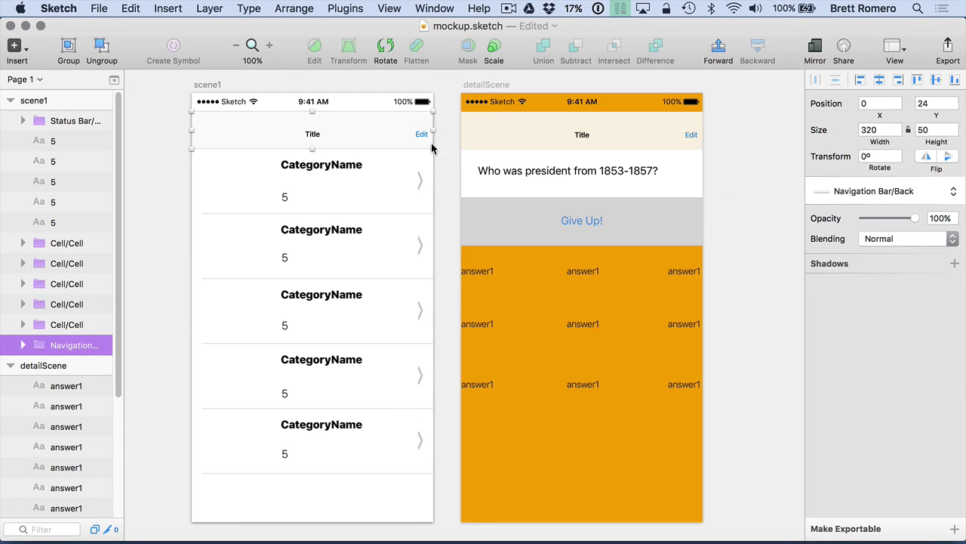
left_click(953, 192)
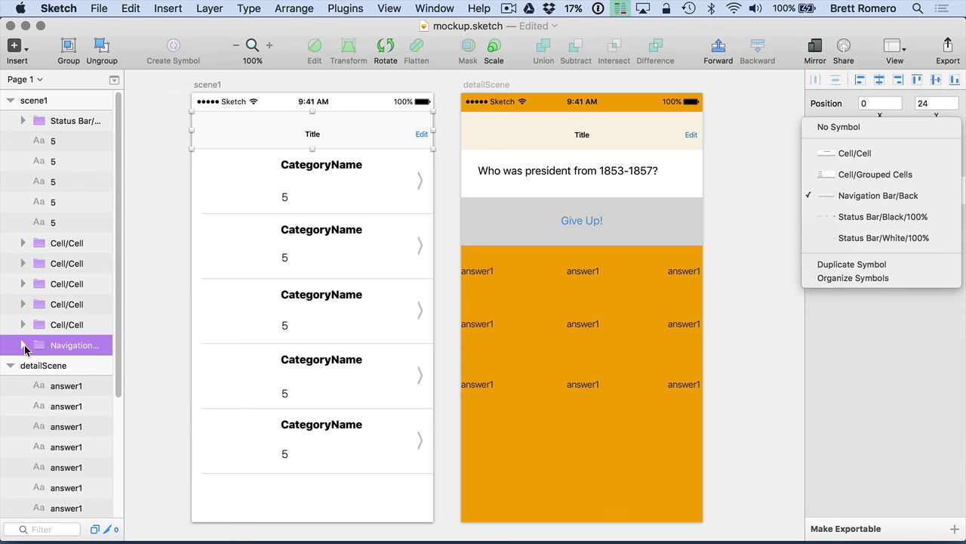
left_click(24, 349)
left_click(23, 346)
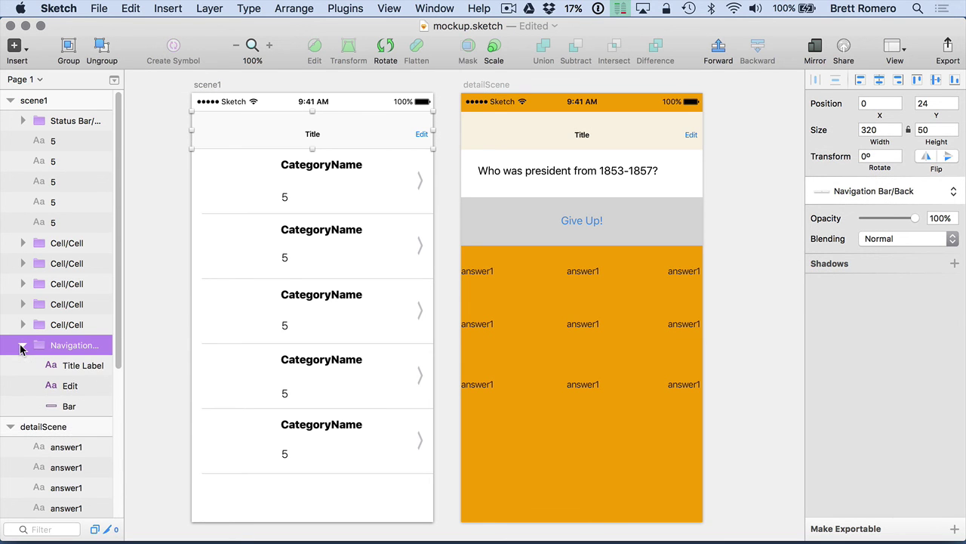
left_click(60, 406)
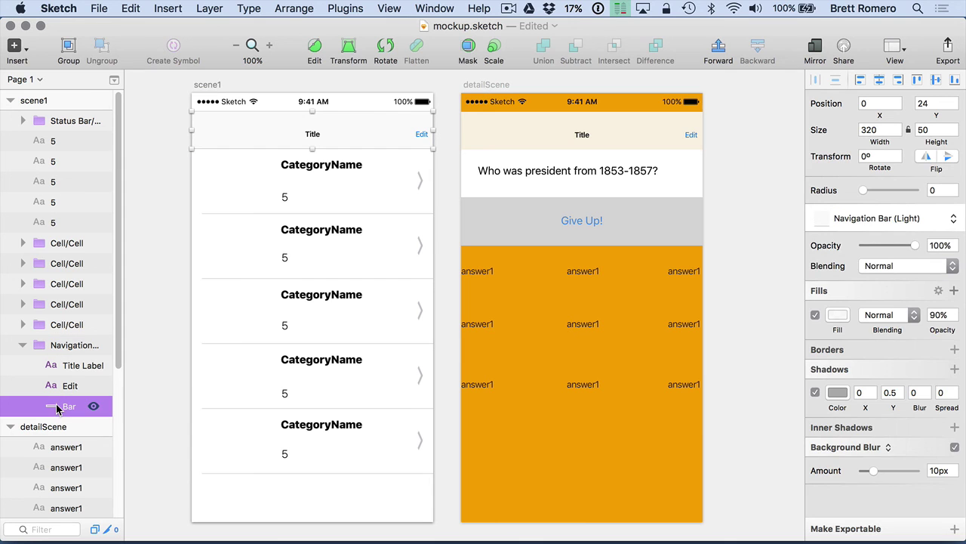
left_click(838, 315)
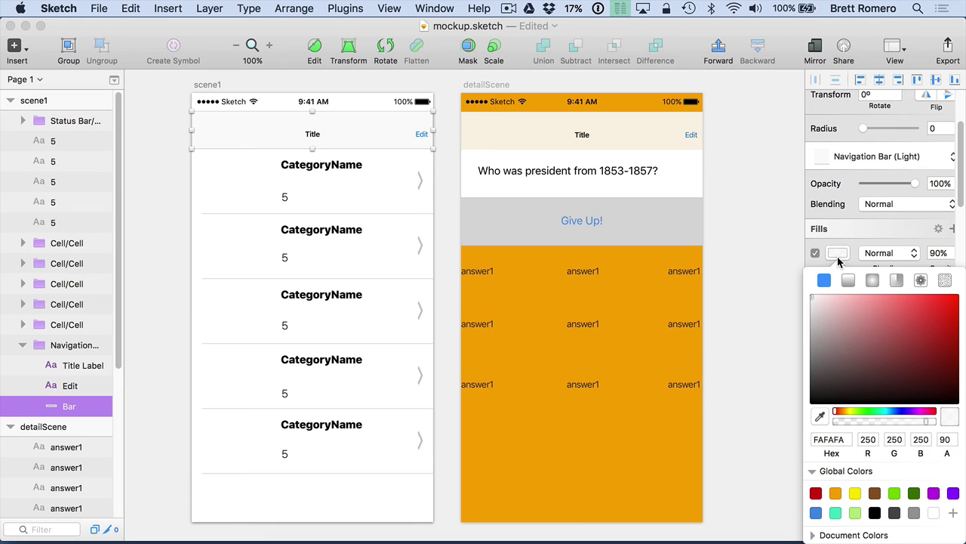
left_click(835, 493)
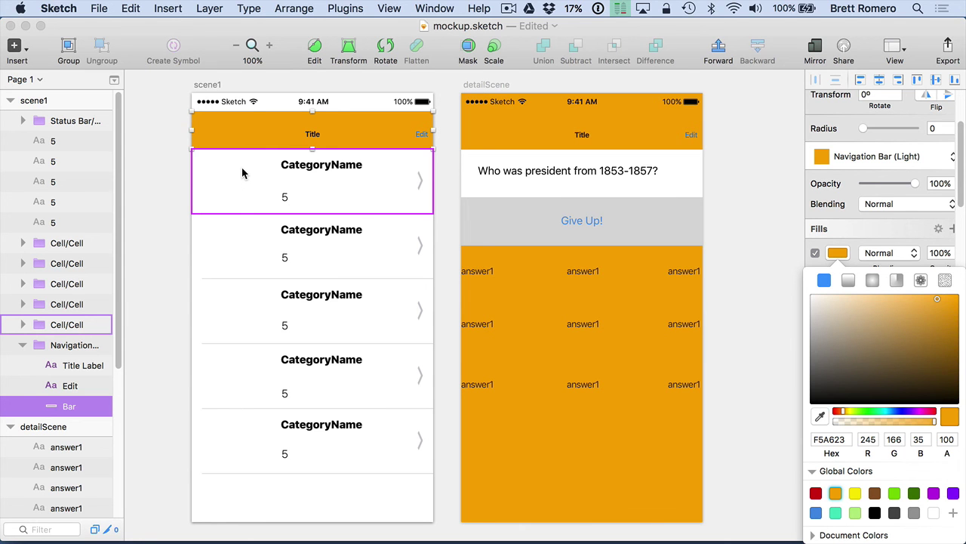
Save the mockup.sketch document.
left_click(99, 9)
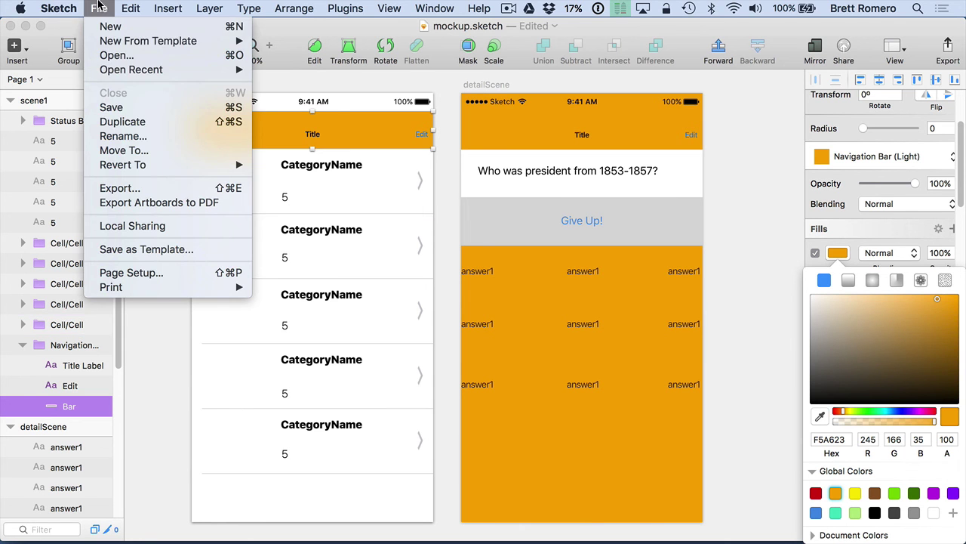
left_click(128, 113)
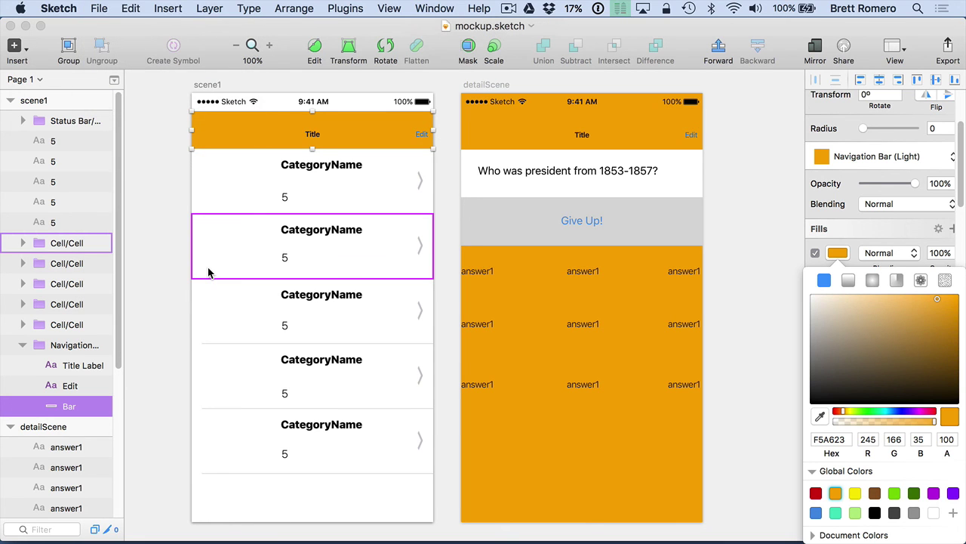